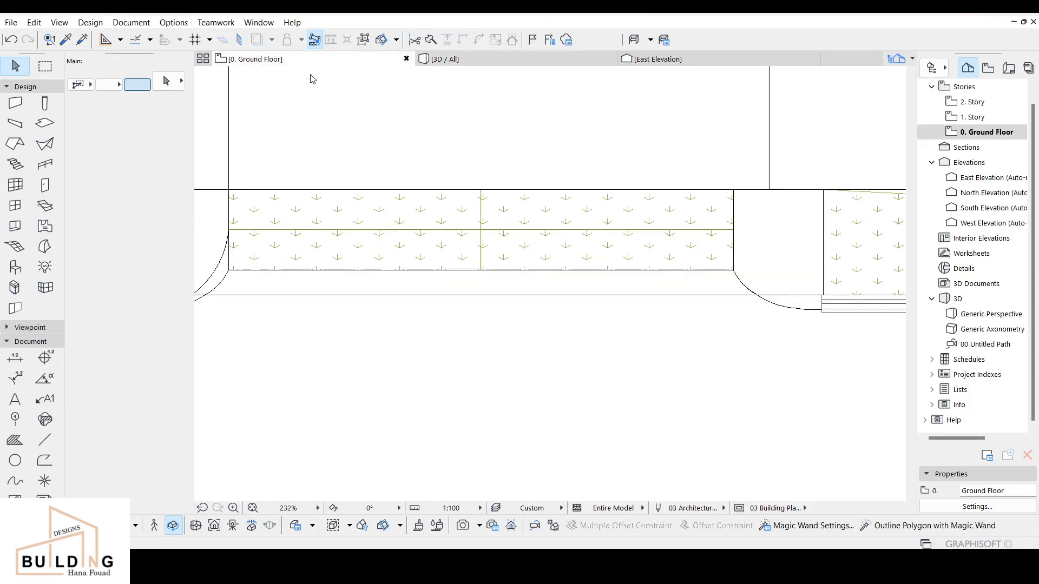
# - Draw a regular sloped mesh over the full strip along the road's far side, with 3 by 2 divisions and corner elevations 0, 0 and 100
pyautogui.scroll(-3, 585, 297)
pyautogui.scroll(-2, 579, 304)
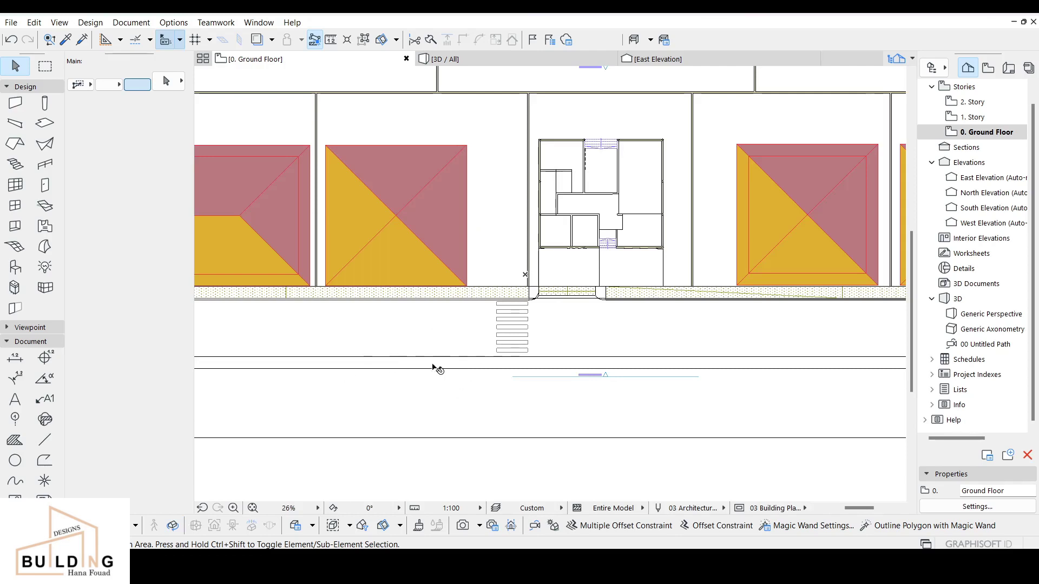
pyautogui.scroll(-1, 639, 372)
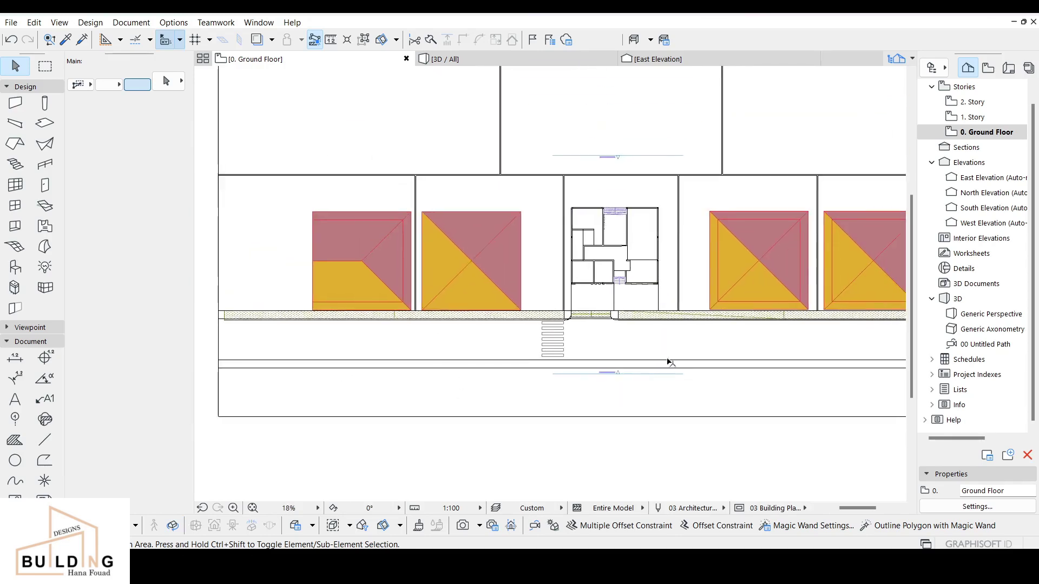
pyautogui.moveTo(668, 362); pyautogui.dragTo(647, 326, button='middle')
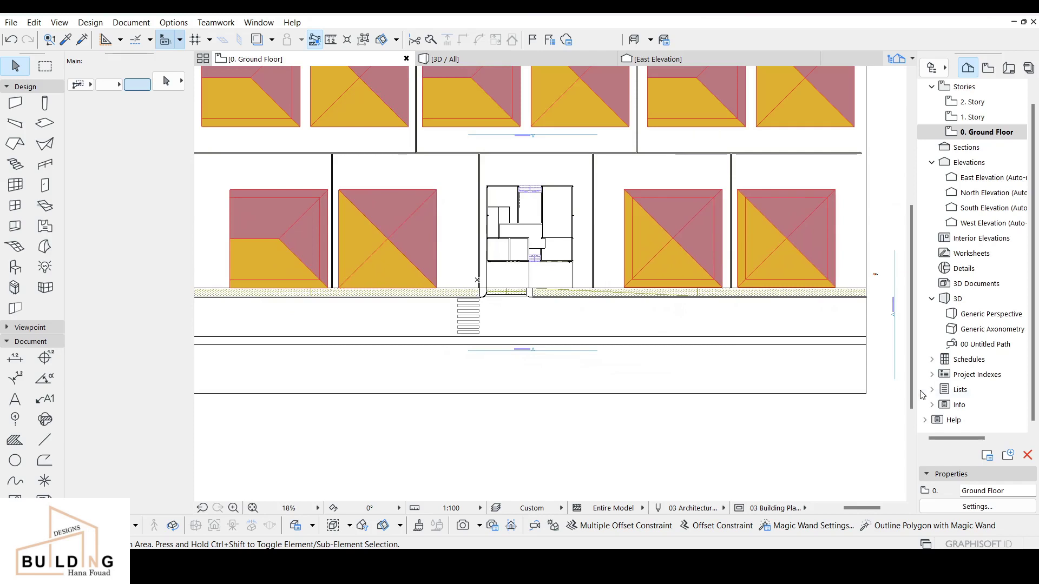
pyautogui.scroll(1, 839, 370)
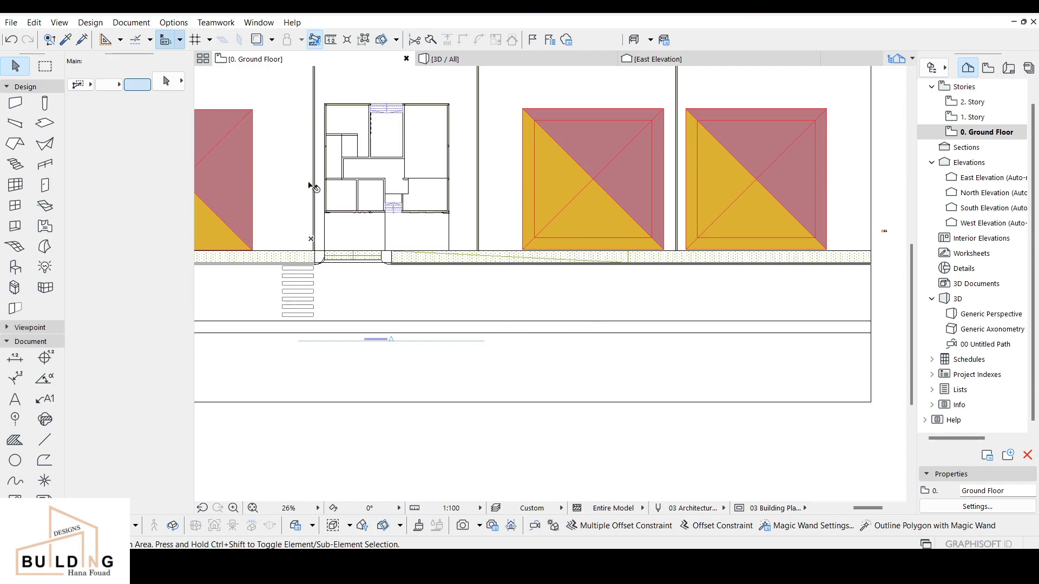
pyautogui.click(14, 248)
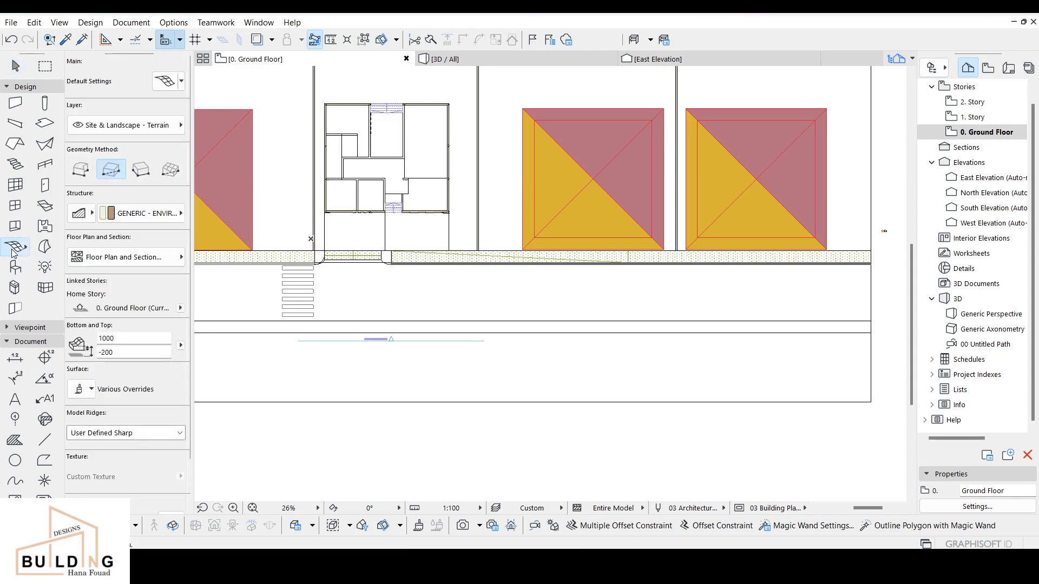
pyautogui.click(171, 171)
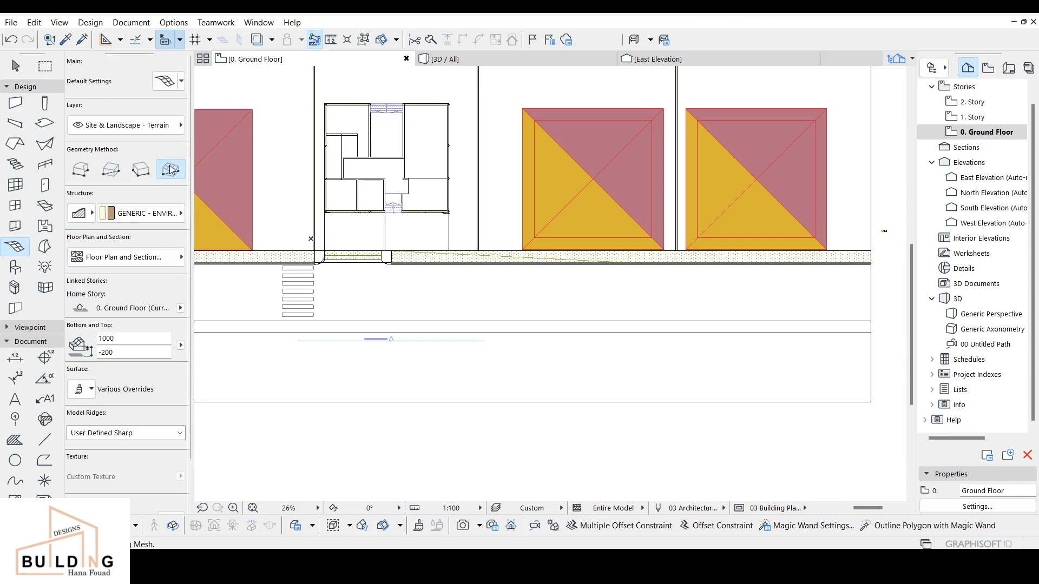
pyautogui.scroll(2, 862, 318)
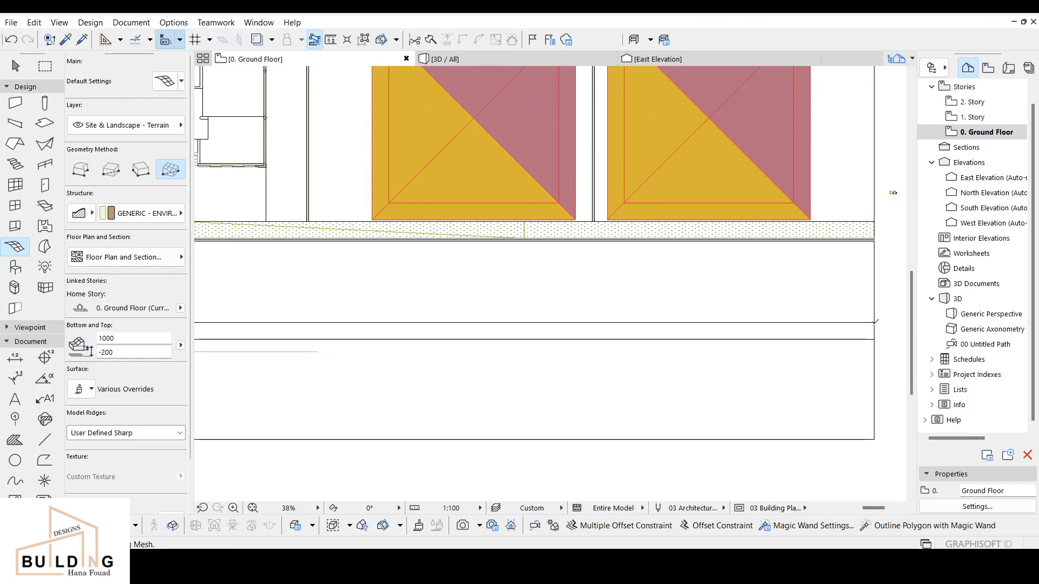
pyautogui.click(875, 322)
pyautogui.scroll(-5, 703, 333)
pyautogui.moveTo(536, 330); pyautogui.dragTo(816, 308, button='middle')
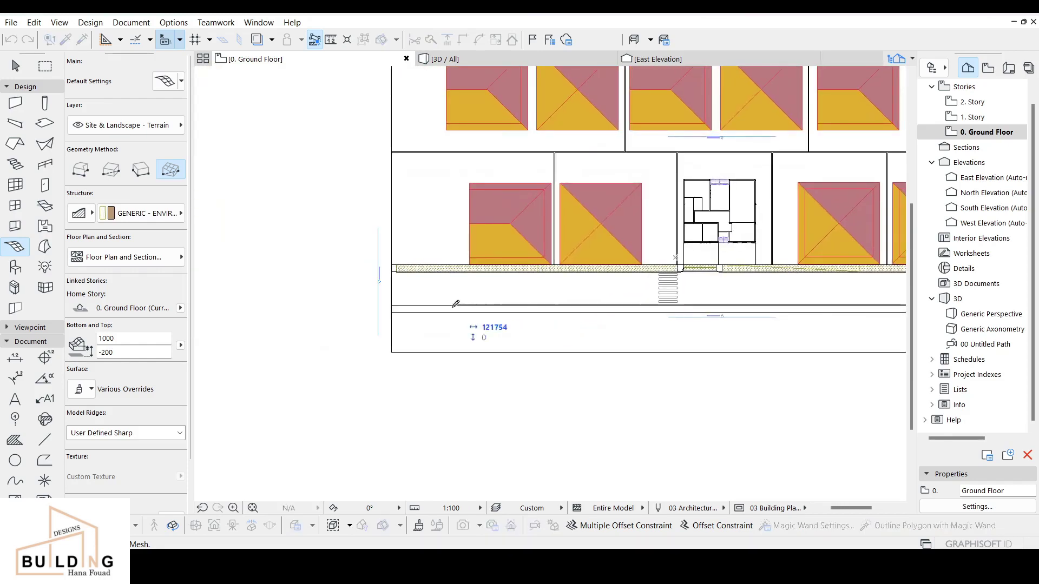
pyautogui.scroll(5, 406, 304)
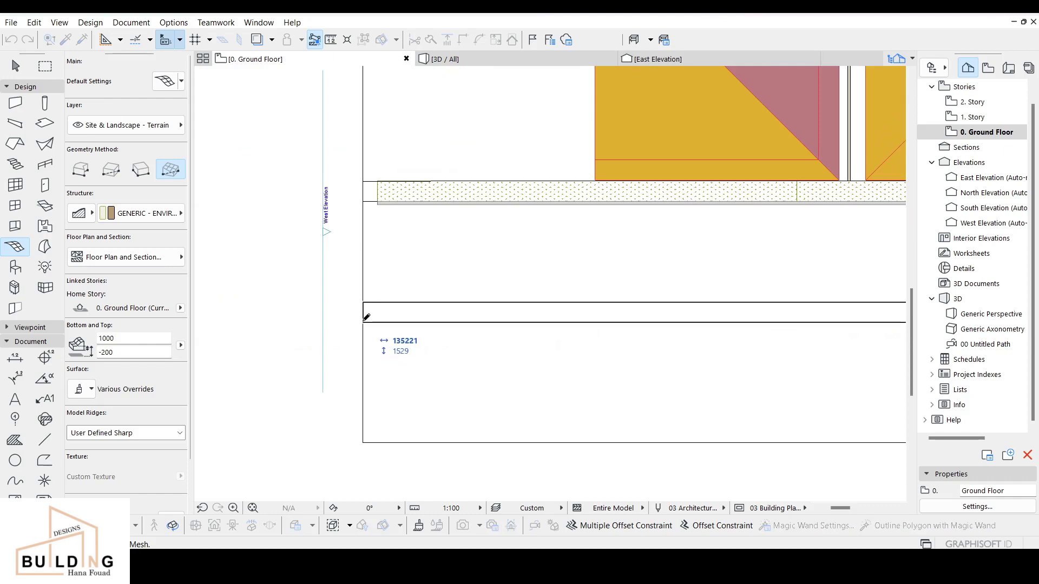
pyautogui.click(366, 316)
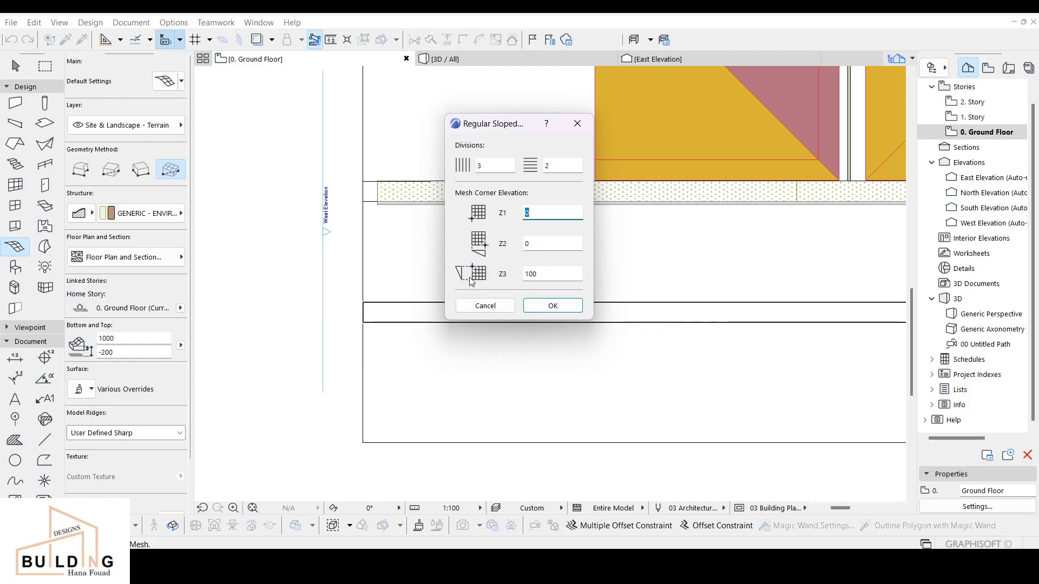
pyautogui.click(552, 274)
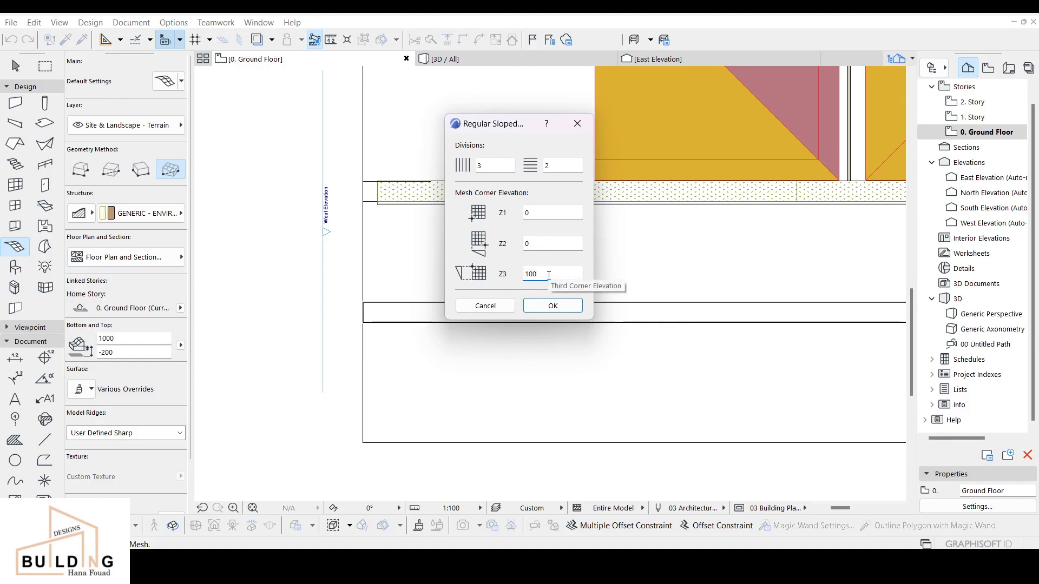
pyautogui.click(553, 306)
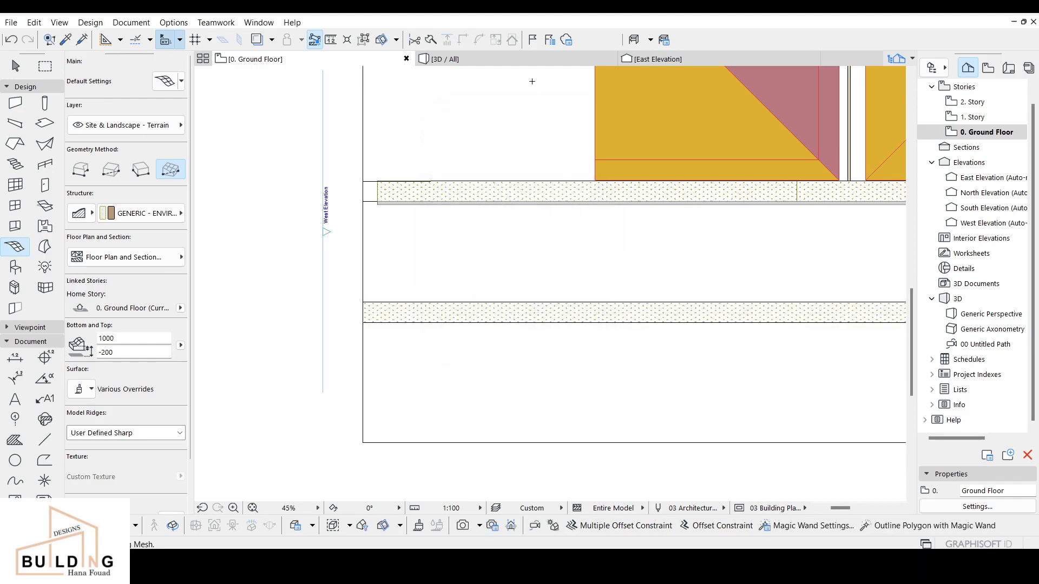
pyautogui.moveTo(659, 61)
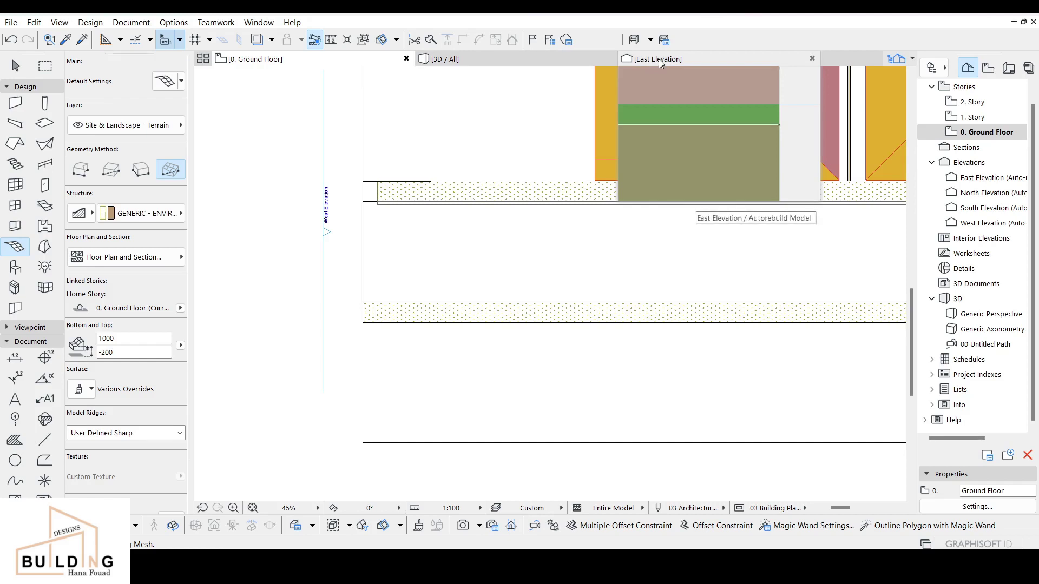
pyautogui.scroll(-2, 349, 201)
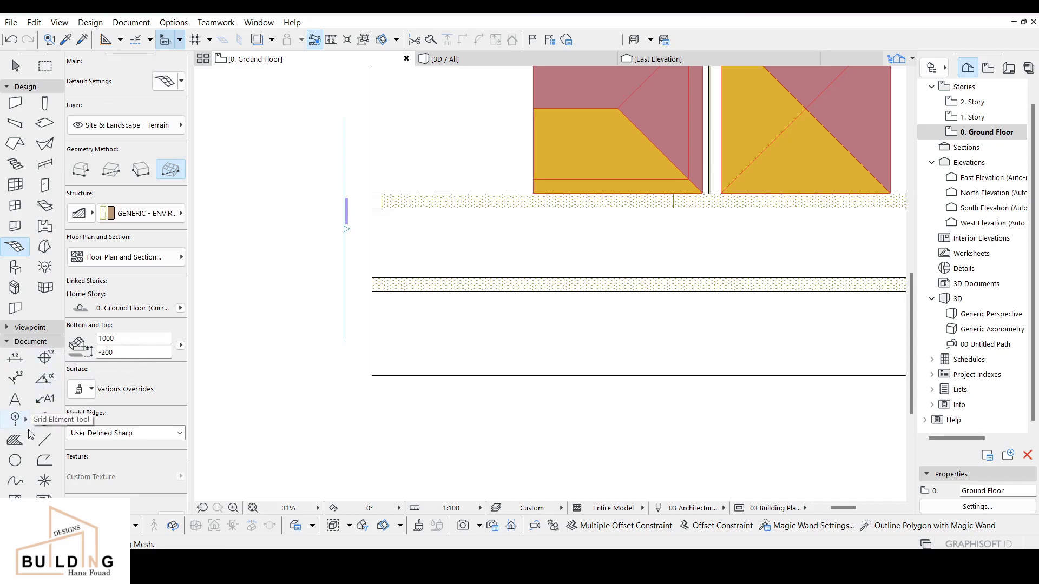
pyautogui.click(12, 329)
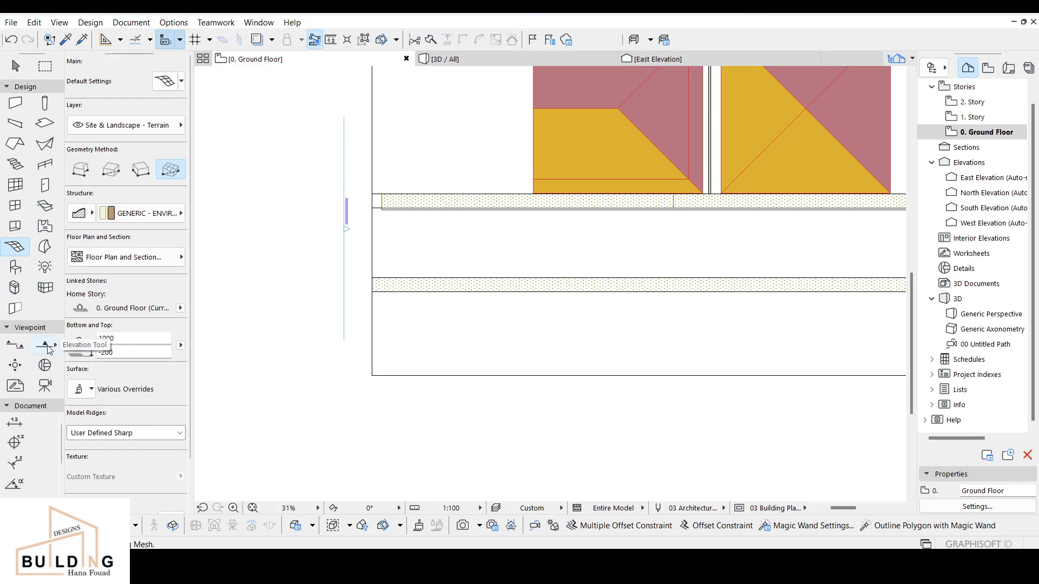
pyautogui.click(3, 330)
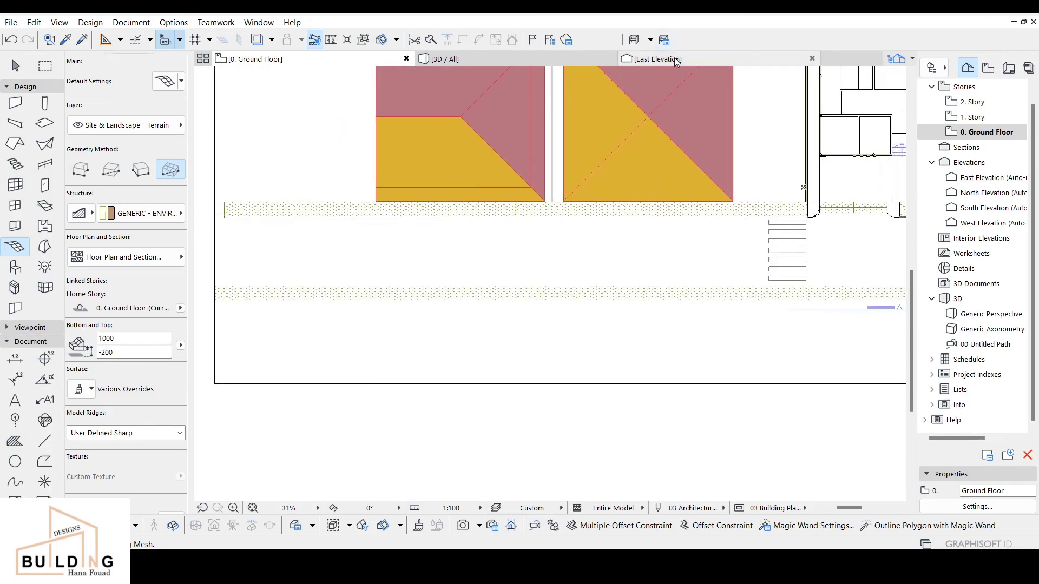
# - In the East Elevation, delete the 100 mm concrete slab lying above the new sloped mesh
pyautogui.click(674, 58)
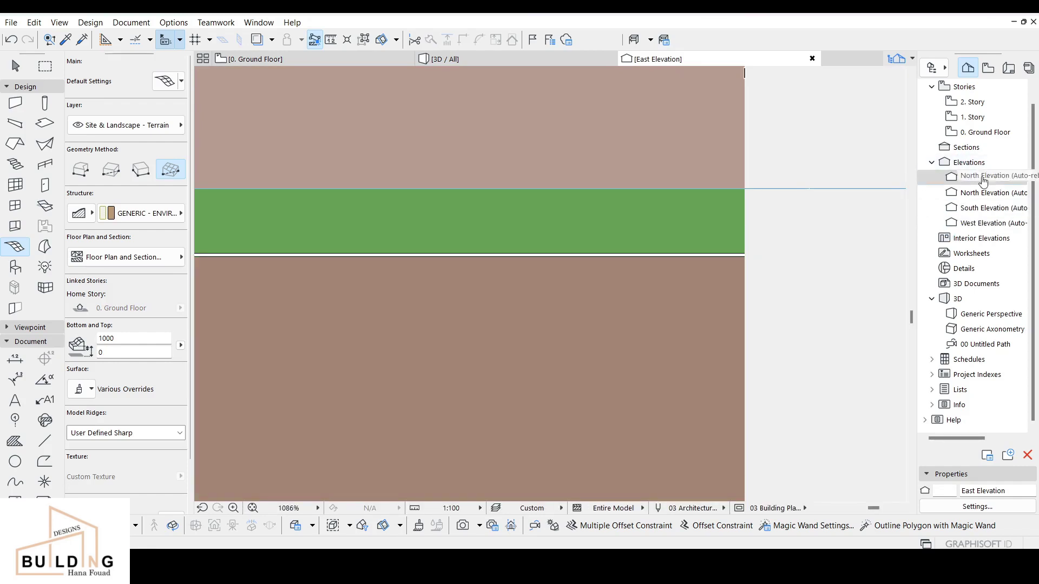
pyautogui.scroll(-8, 830, 241)
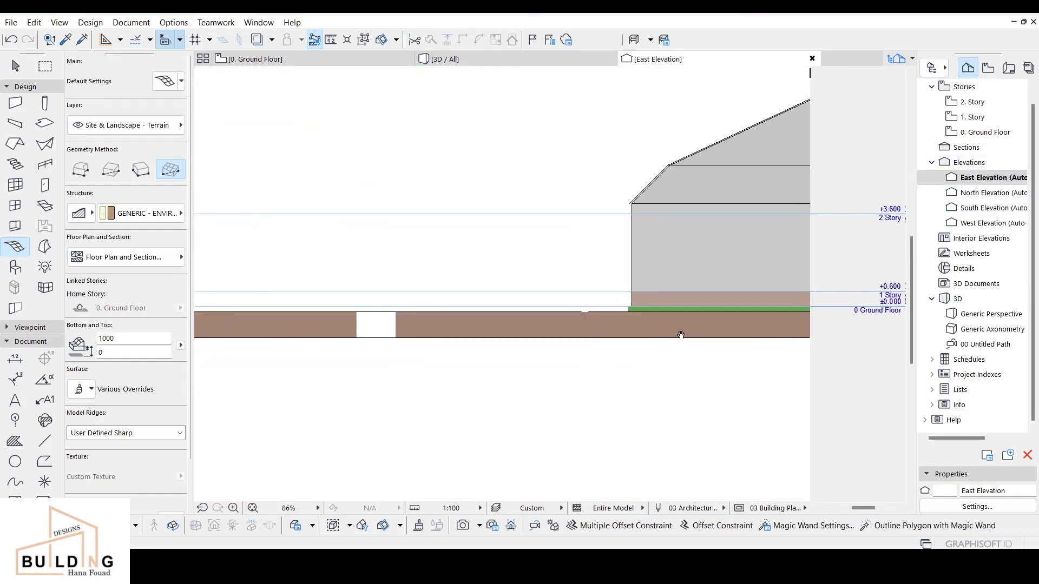
pyautogui.scroll(6, 440, 309)
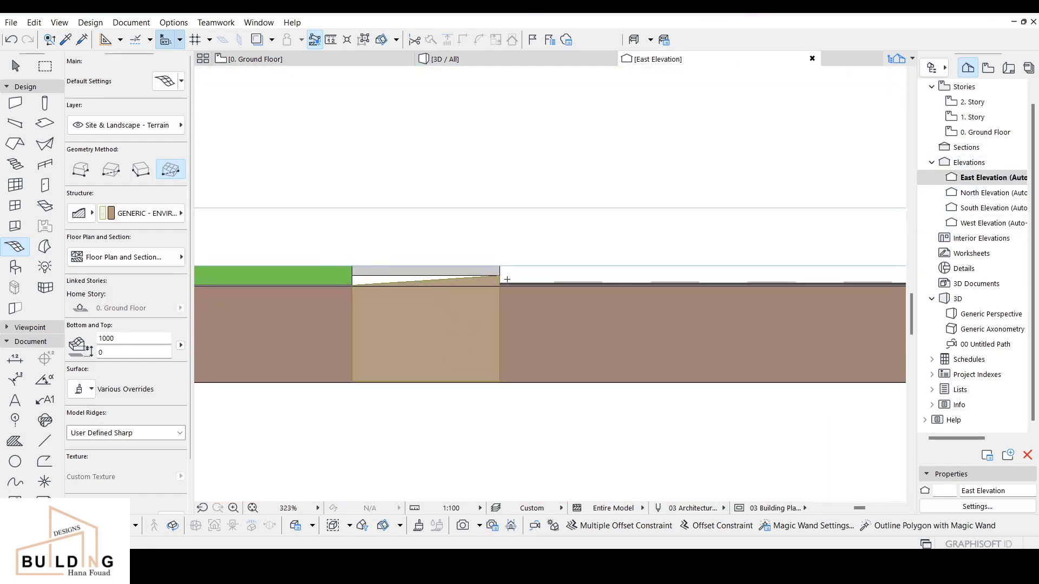
pyautogui.moveTo(474, 283); pyautogui.dragTo(565, 290, button='middle')
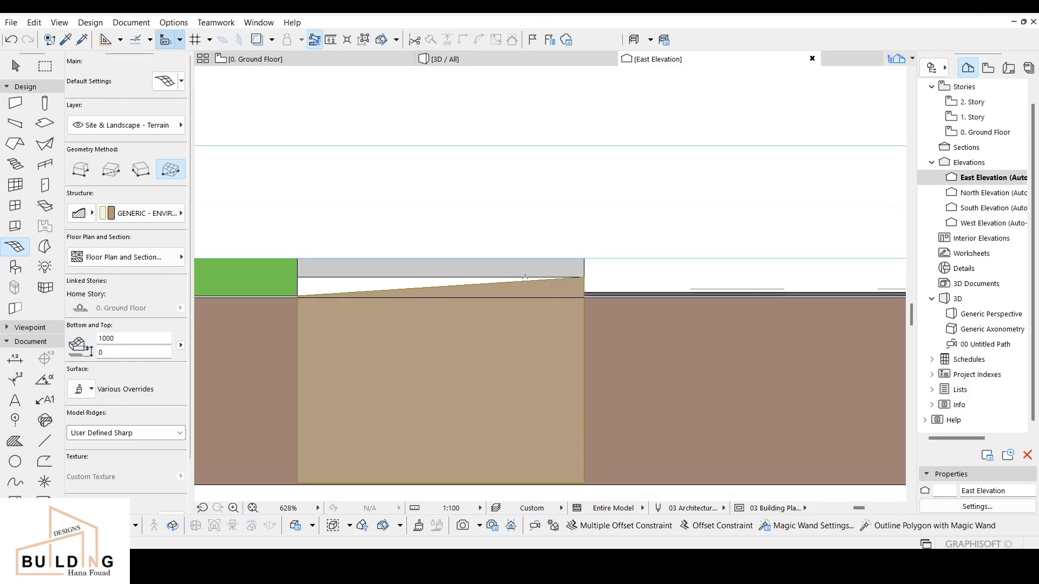
pyautogui.press('Escape')
pyautogui.click(558, 274)
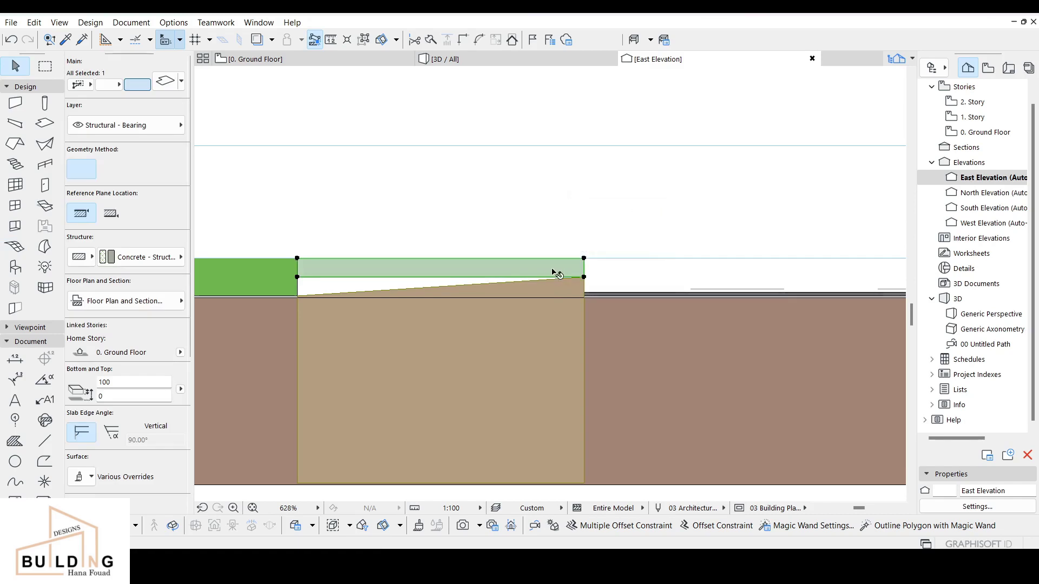
pyautogui.moveTo(543, 271)
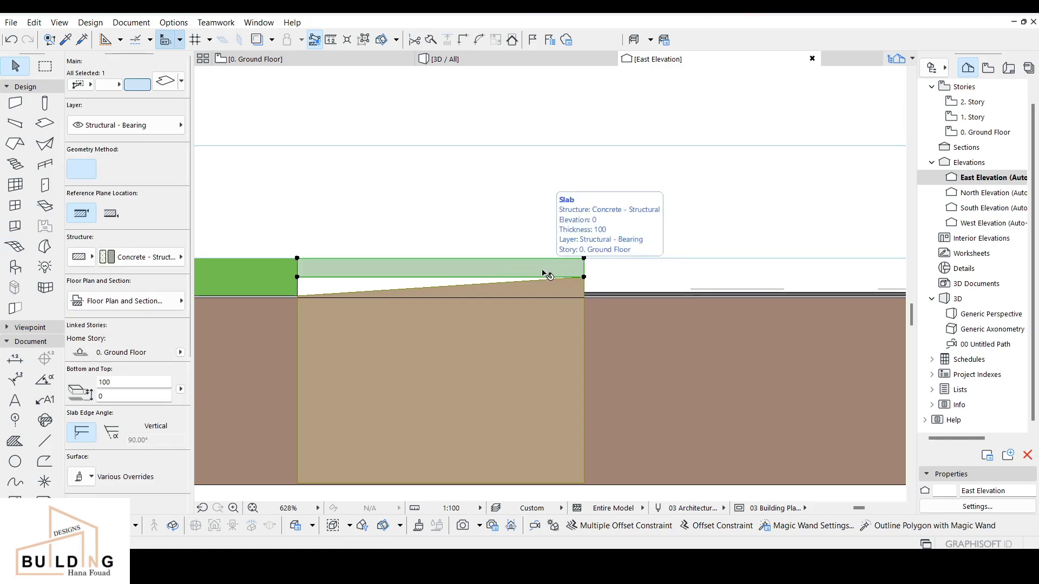
pyautogui.press('Delete')
# - Mirror the sloped mesh about its high end and move it so its high corner meets the upper corner of the green ground
pyautogui.click(577, 292)
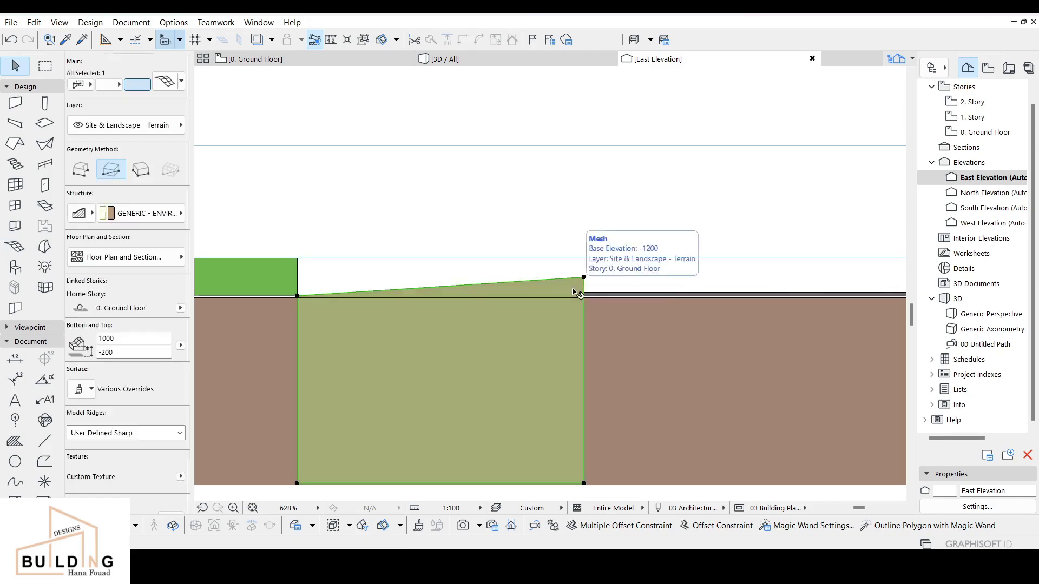
pyautogui.scroll(-3, 576, 287)
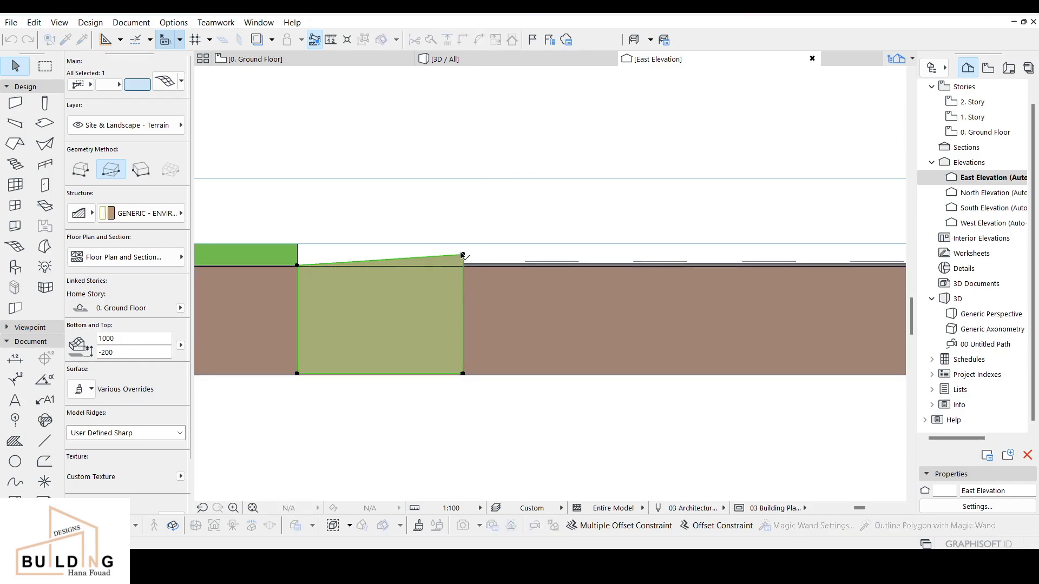
pyautogui.click(462, 254)
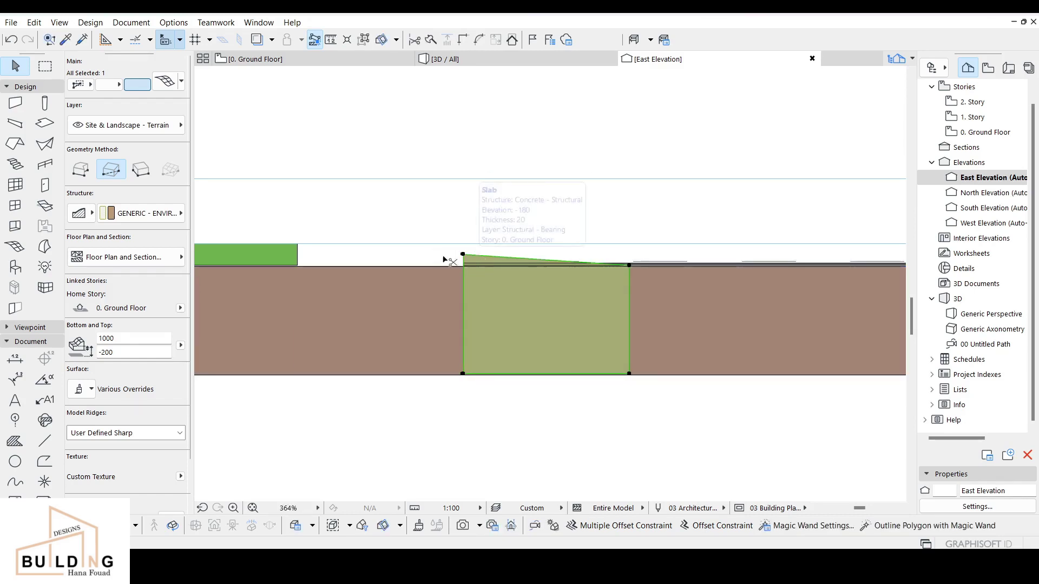
pyautogui.click(462, 255)
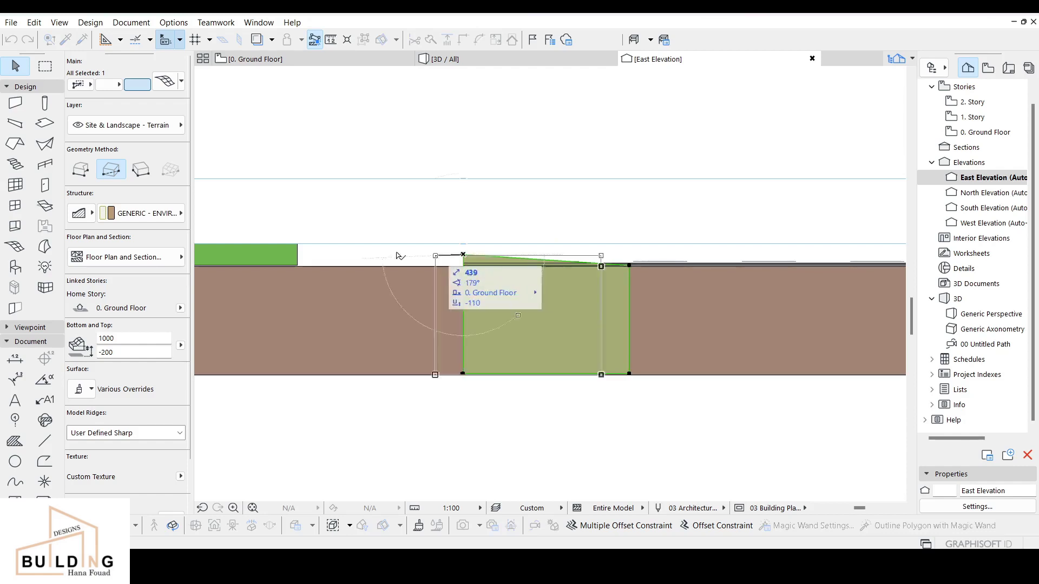
pyautogui.click(297, 246)
pyautogui.moveTo(338, 273); pyautogui.dragTo(471, 271, button='middle')
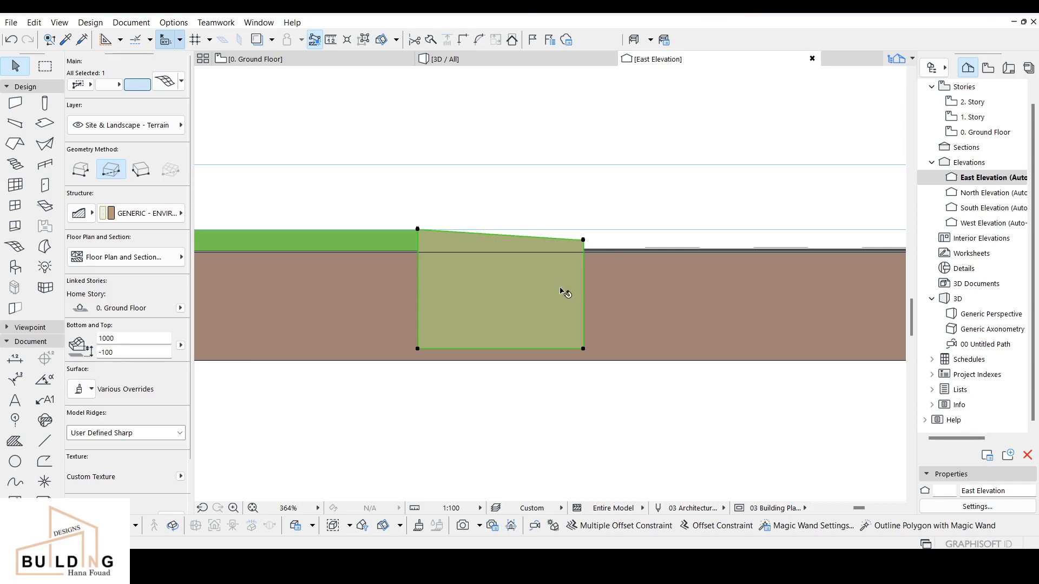
# - Copy the sloped mesh across the road to just beside the opposite curb to compare their heights
pyautogui.scroll(-3, 578, 270)
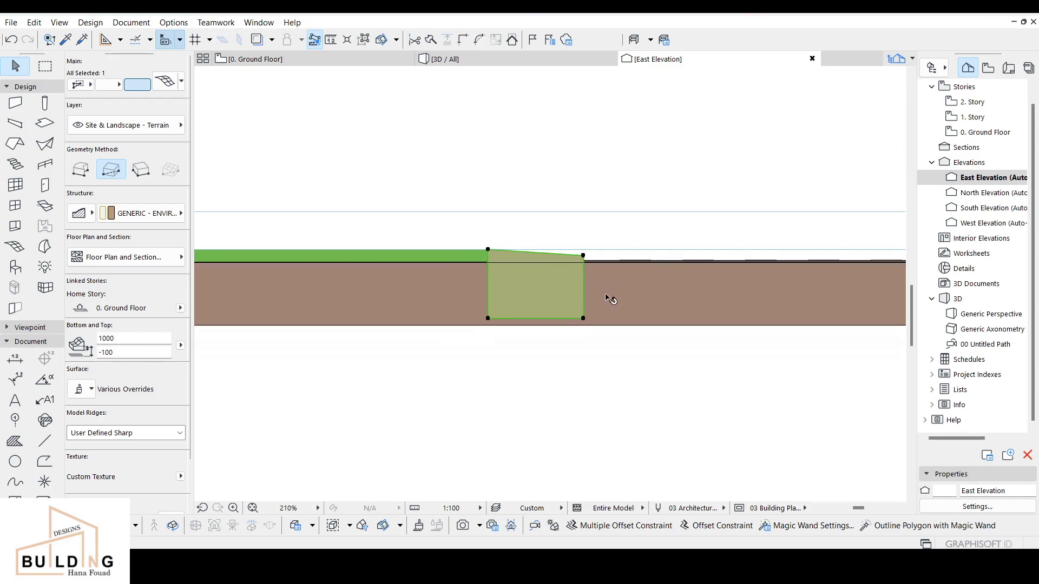
pyautogui.moveTo(610, 297); pyautogui.dragTo(399, 281, button='middle')
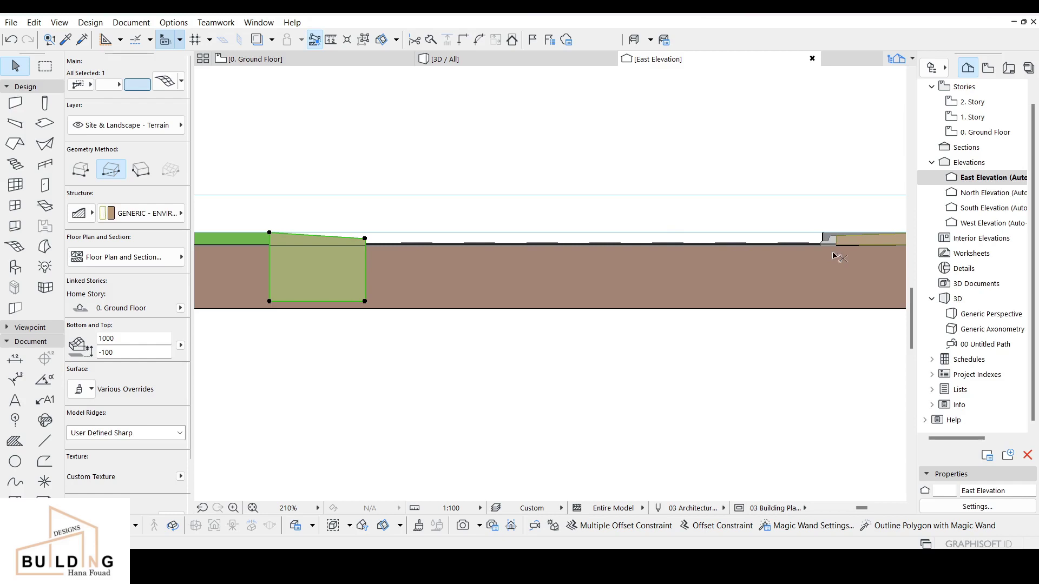
pyautogui.press('F3')
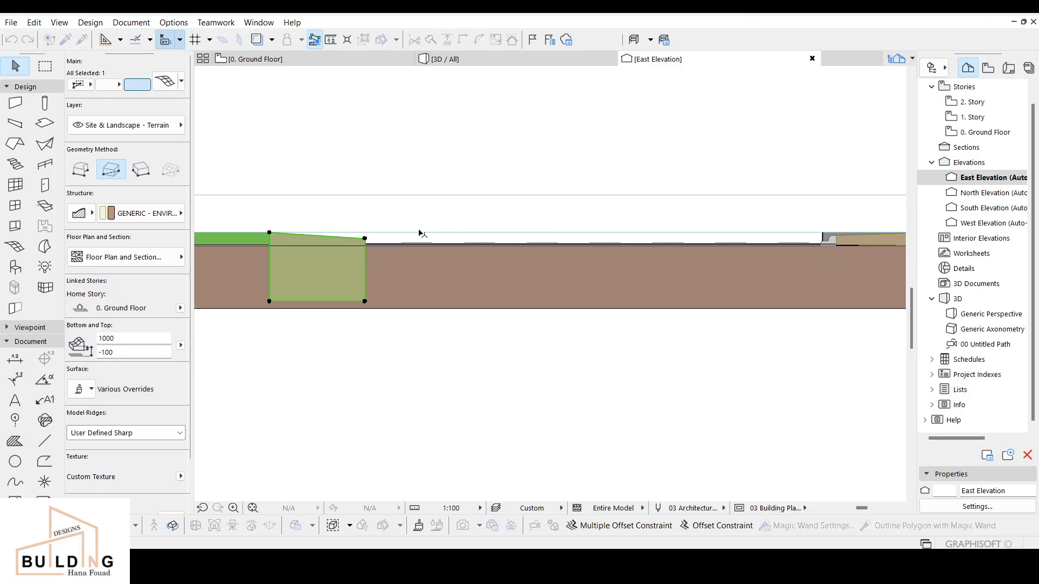
pyautogui.click(269, 233)
pyautogui.moveTo(619, 260); pyautogui.dragTo(281, 249, button='middle')
pyautogui.moveTo(388, 226); pyautogui.dragTo(383, 226)
pyautogui.scroll(3, 587, 228)
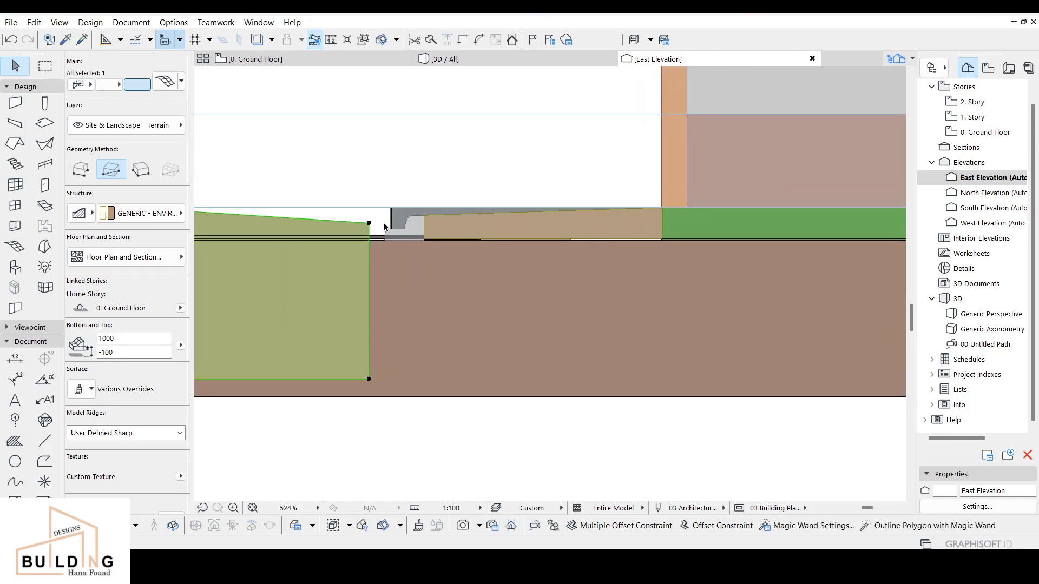
# - Delete the mesh copy beside the opposite curb and return to the Ground Floor plan
pyautogui.scroll(2, 371, 233)
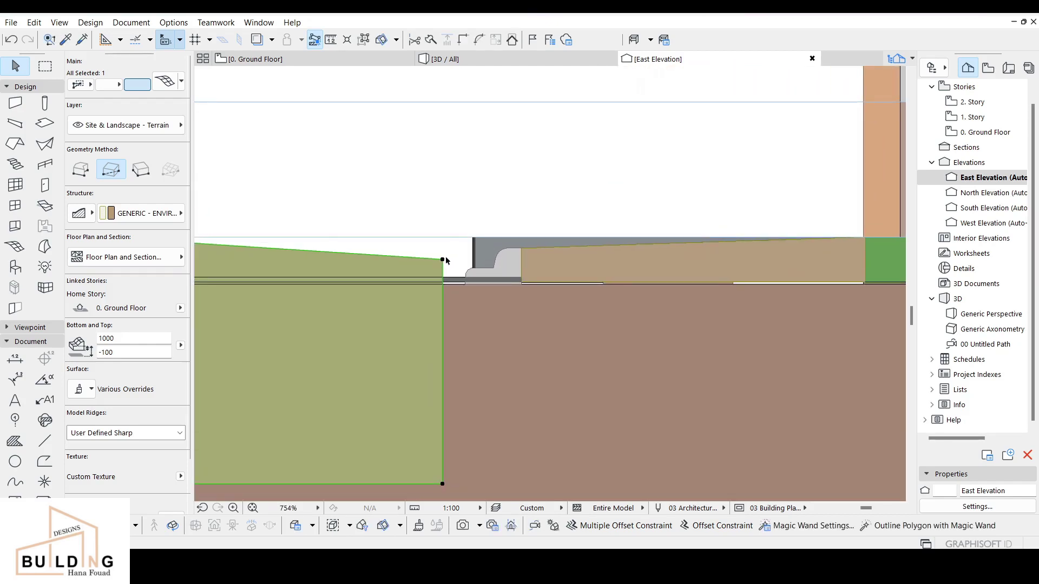
pyautogui.scroll(-6, 428, 282)
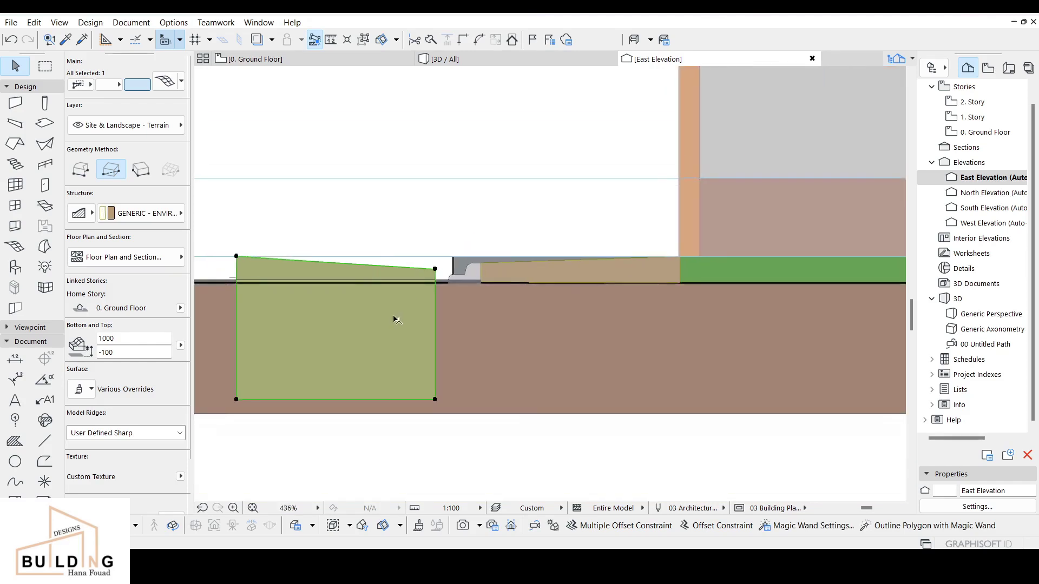
pyautogui.moveTo(371, 331); pyautogui.dragTo(630, 329, button='middle')
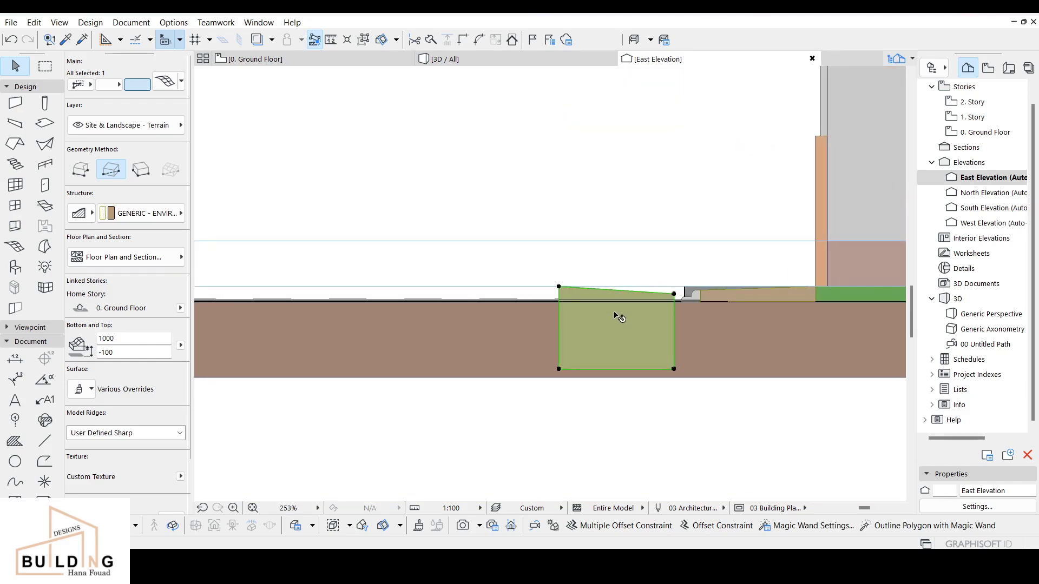
pyautogui.press('Delete')
pyautogui.click(292, 60)
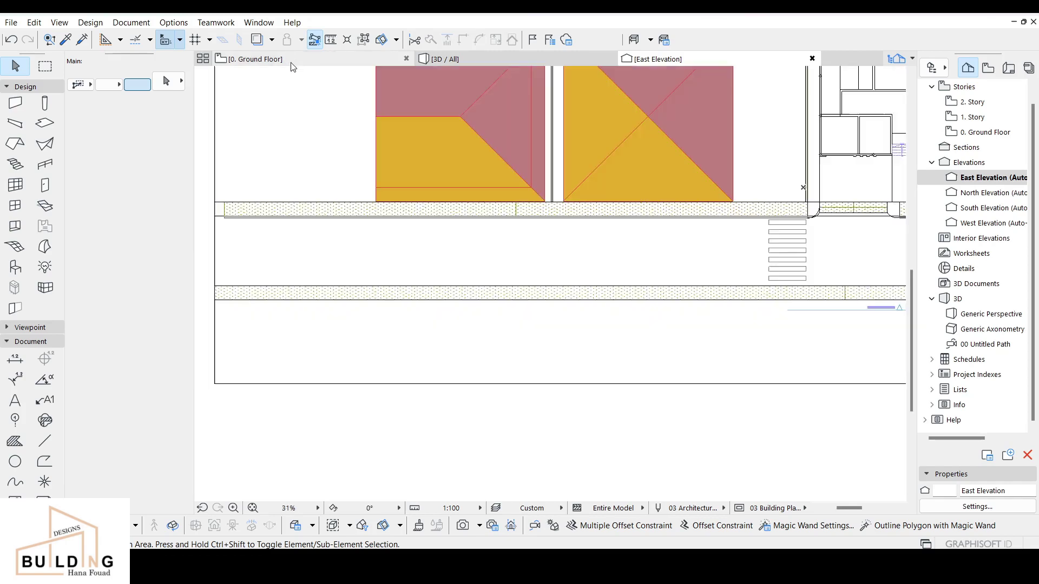
# - On the Ground Floor plan, outline a regular sloped terrain mesh corner to corner over the full sidewalk strip on the road's far side
pyautogui.scroll(-2, 468, 317)
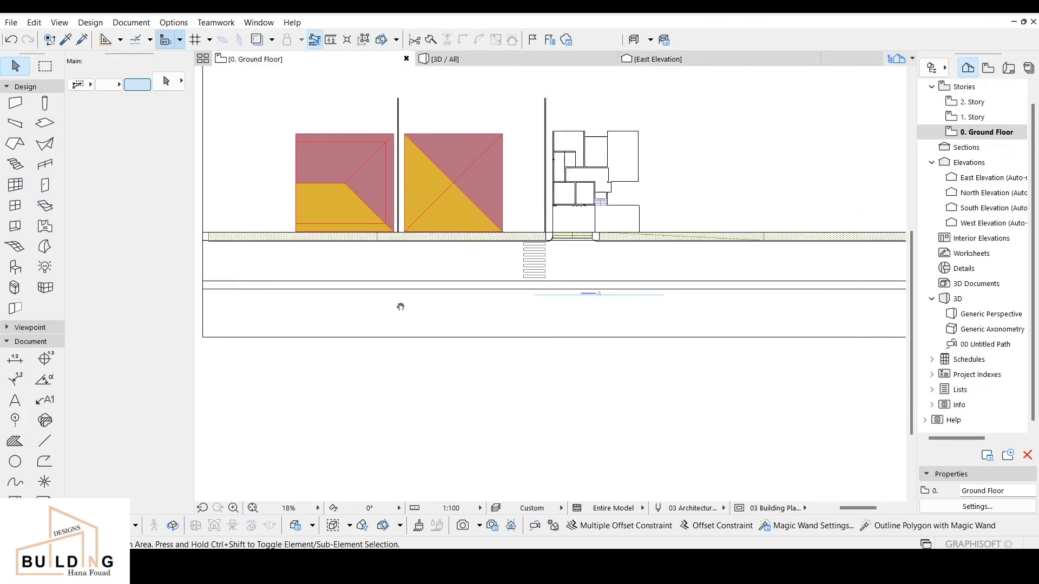
pyautogui.moveTo(400, 305); pyautogui.dragTo(341, 325, button='middle')
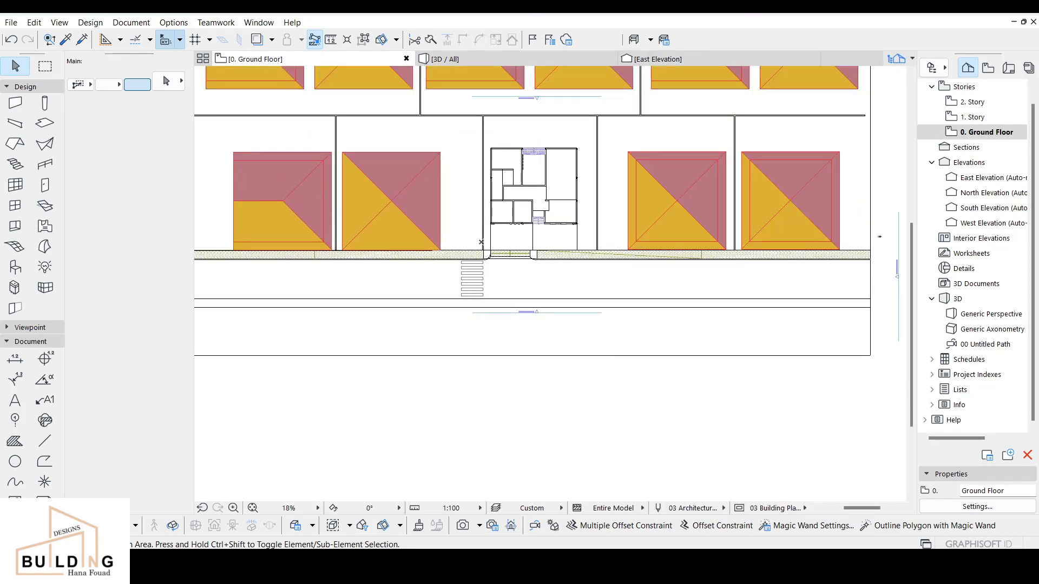
pyautogui.click(15, 246)
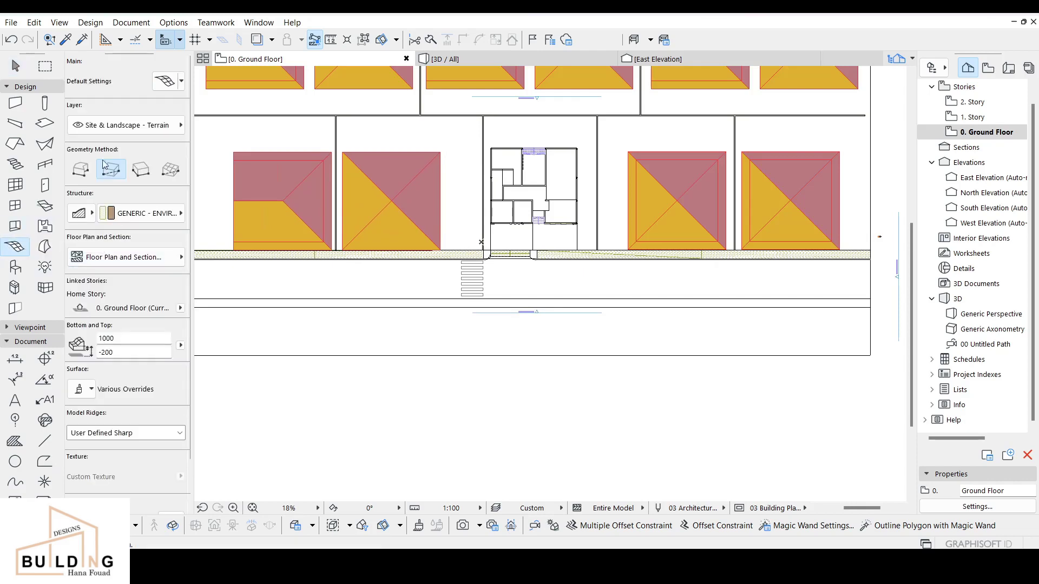
pyautogui.click(170, 170)
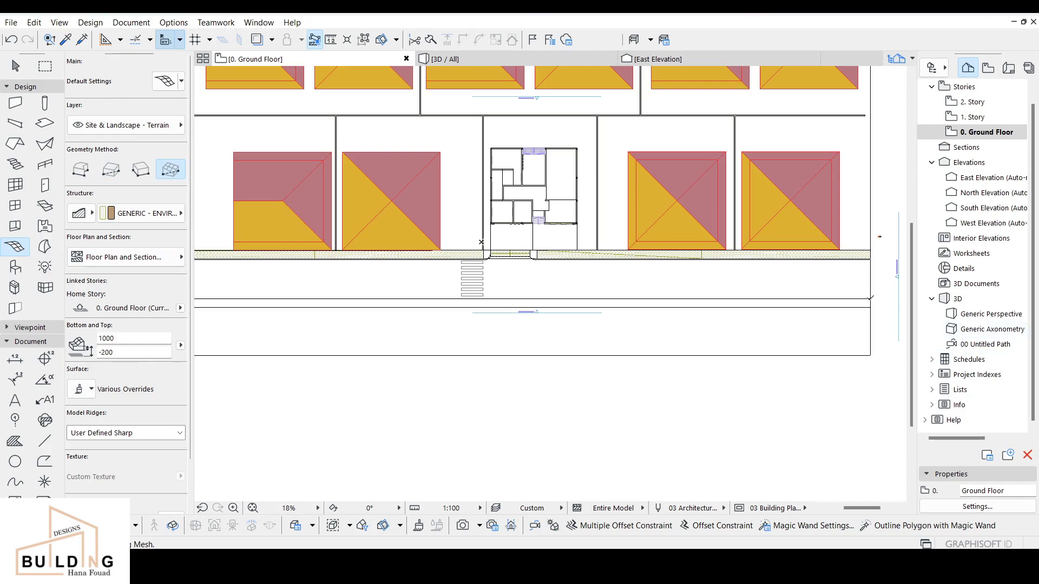
pyautogui.click(869, 298)
pyautogui.scroll(-2, 768, 333)
pyautogui.moveTo(595, 341); pyautogui.dragTo(916, 352, button='middle')
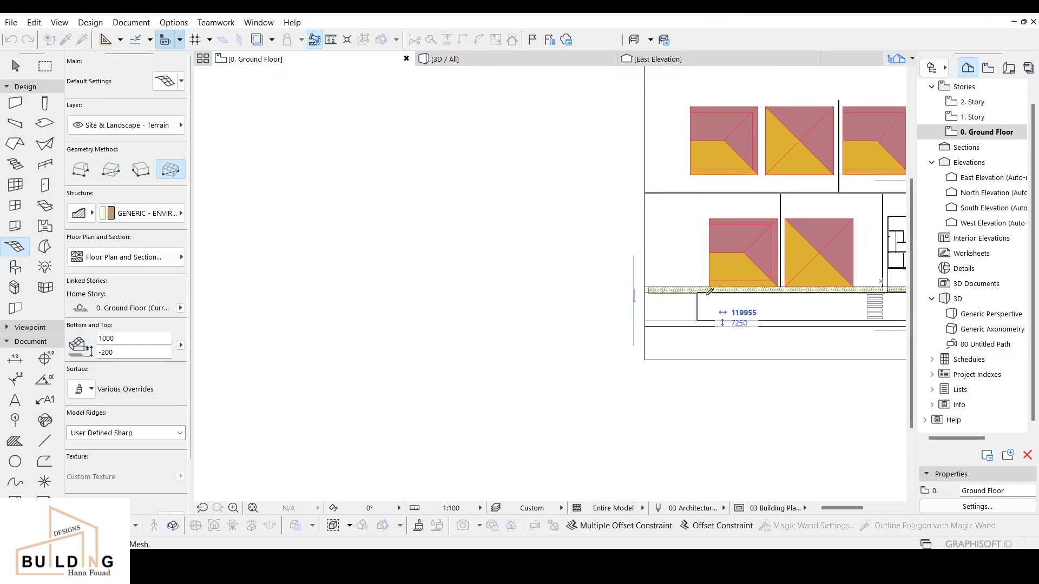
pyautogui.scroll(3, 715, 303)
pyautogui.scroll(2, 617, 340)
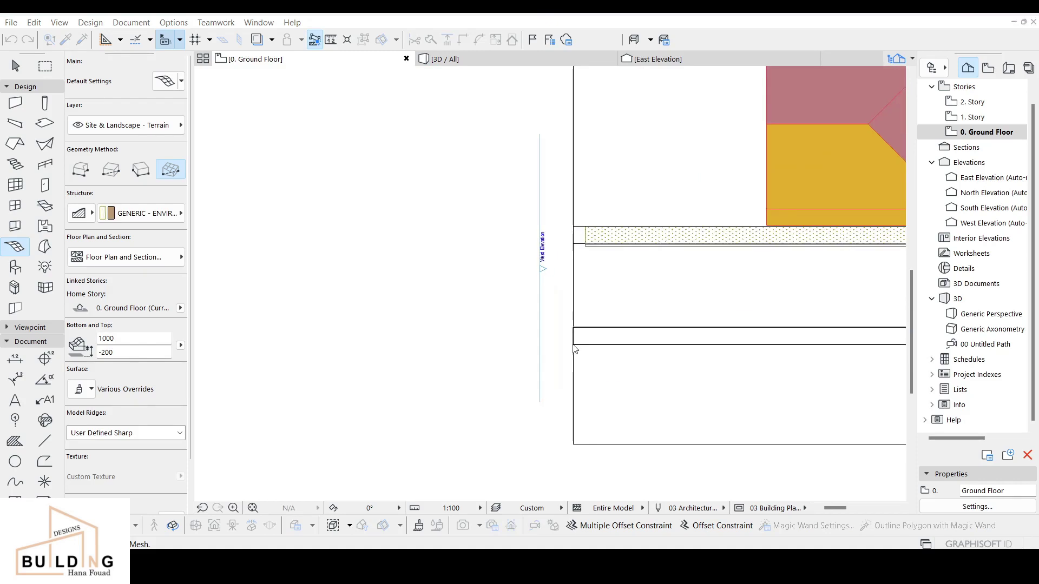
pyautogui.click(574, 344)
# - Set the sloped mesh's Z3 corner elevation to 50 and create the mesh
pyautogui.doubleClick(526, 274)
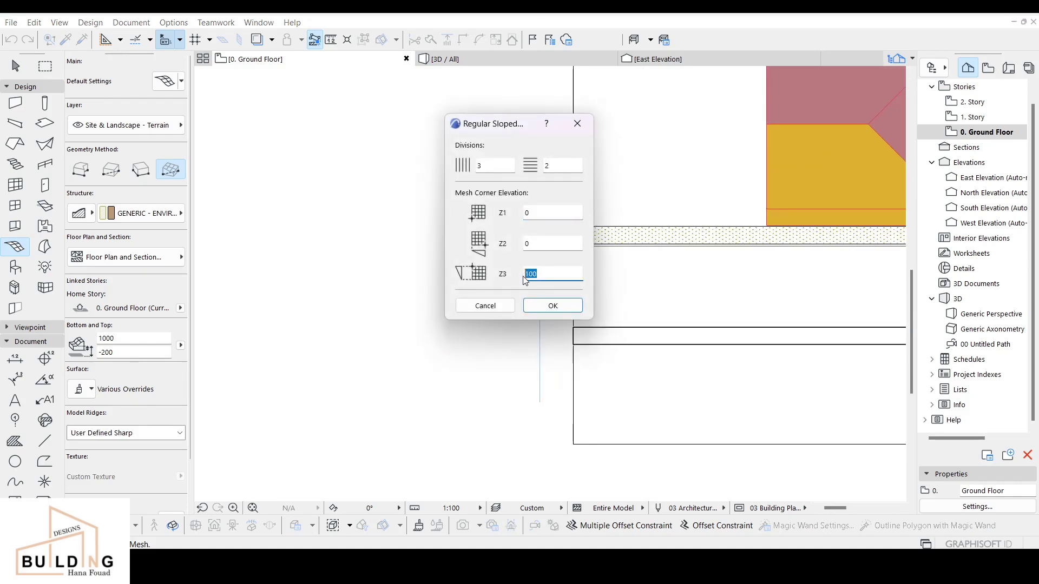
pyautogui.write('50')
pyautogui.click(565, 306)
# - Examine the new sidewalk mesh from end to end on the plan, checking its corners against the road and the site boundary
pyautogui.scroll(-1, 594, 332)
pyautogui.moveTo(616, 355); pyautogui.dragTo(303, 329, button='middle')
pyautogui.scroll(-1, 385, 319)
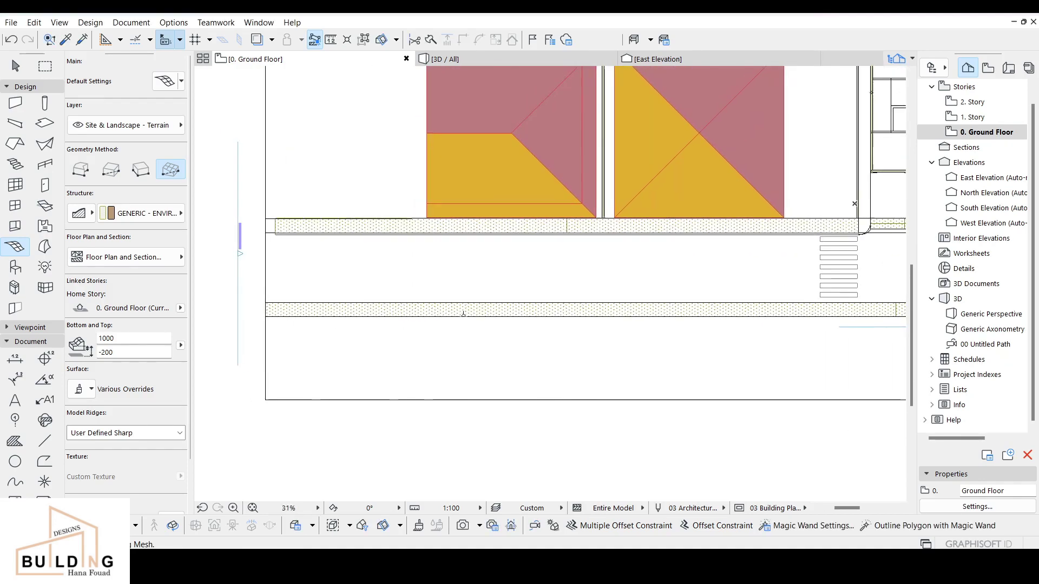
pyautogui.press('Escape')
pyautogui.click(477, 309)
pyautogui.press('Escape')
pyautogui.click(313, 305)
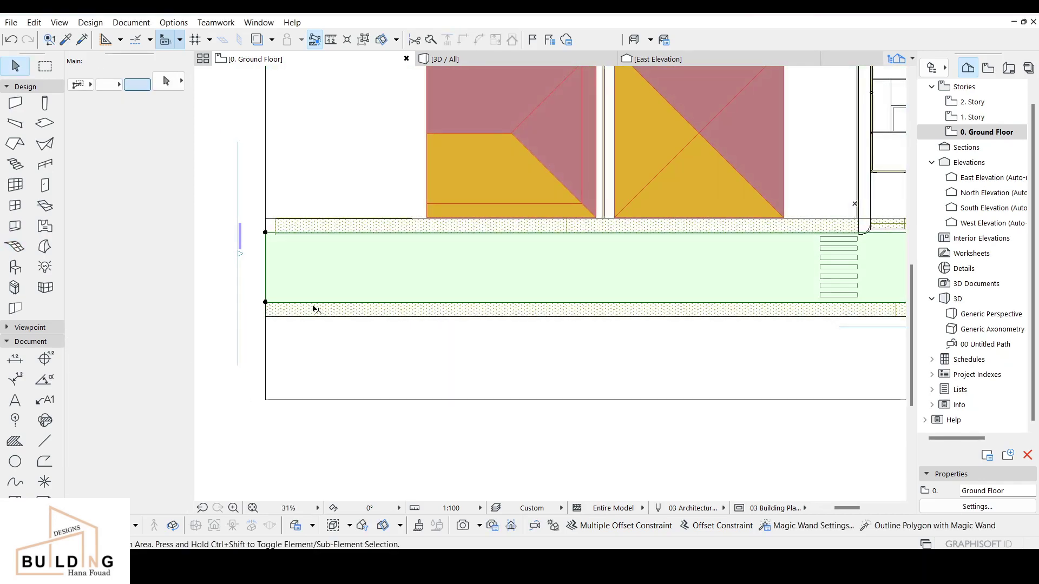
pyautogui.scroll(4, 297, 306)
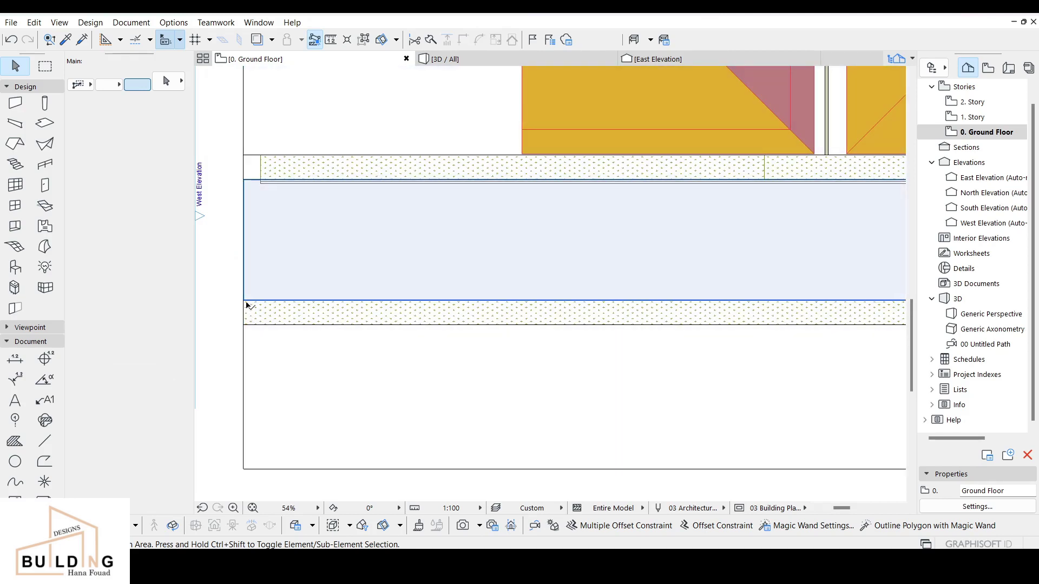
pyautogui.scroll(-8, 427, 312)
pyautogui.scroll(8, 424, 290)
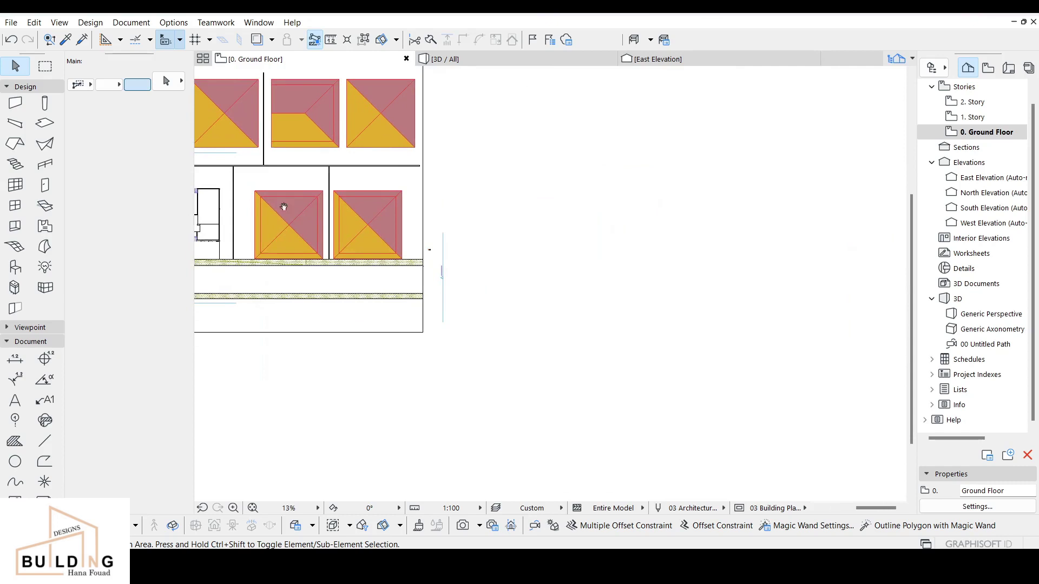
pyautogui.scroll(3, 421, 293)
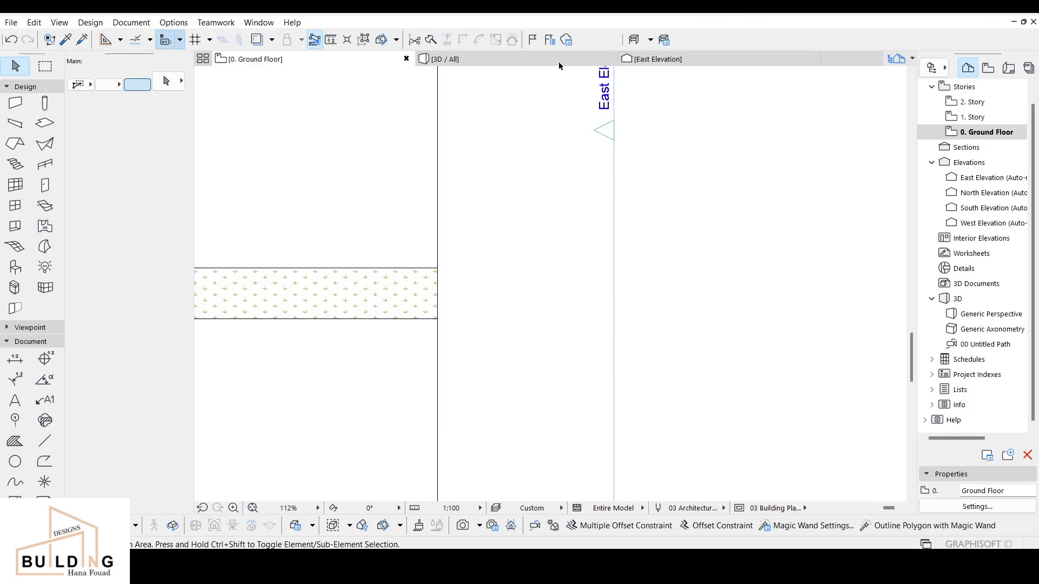
# - In the East Elevation, mirror the new sloped mesh about a vertical line near its middle so it falls toward the road
pyautogui.click(734, 58)
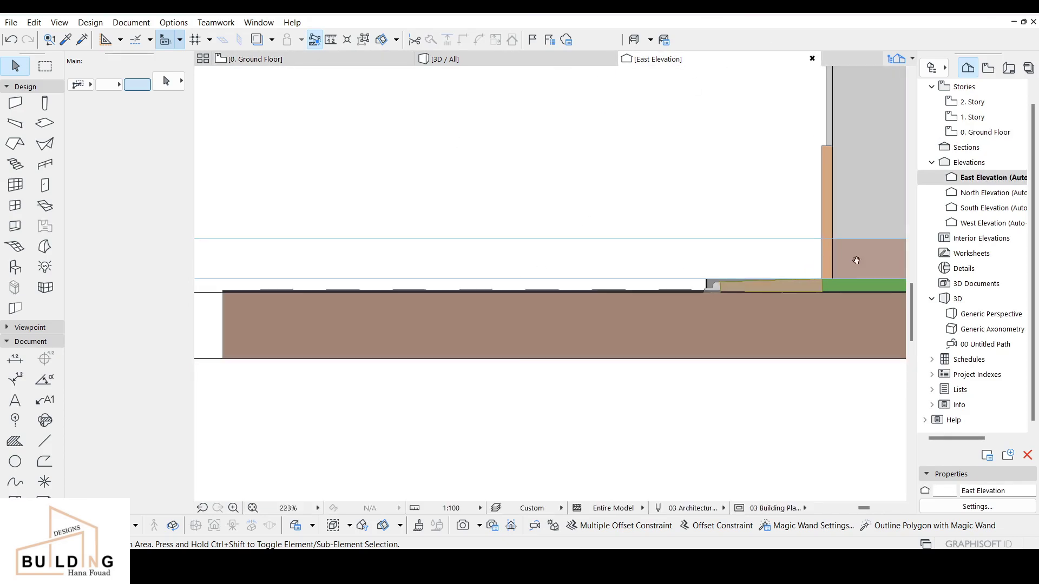
pyautogui.scroll(-2, 860, 263)
pyautogui.moveTo(305, 253); pyautogui.dragTo(488, 261, button='middle')
pyautogui.scroll(9, 589, 301)
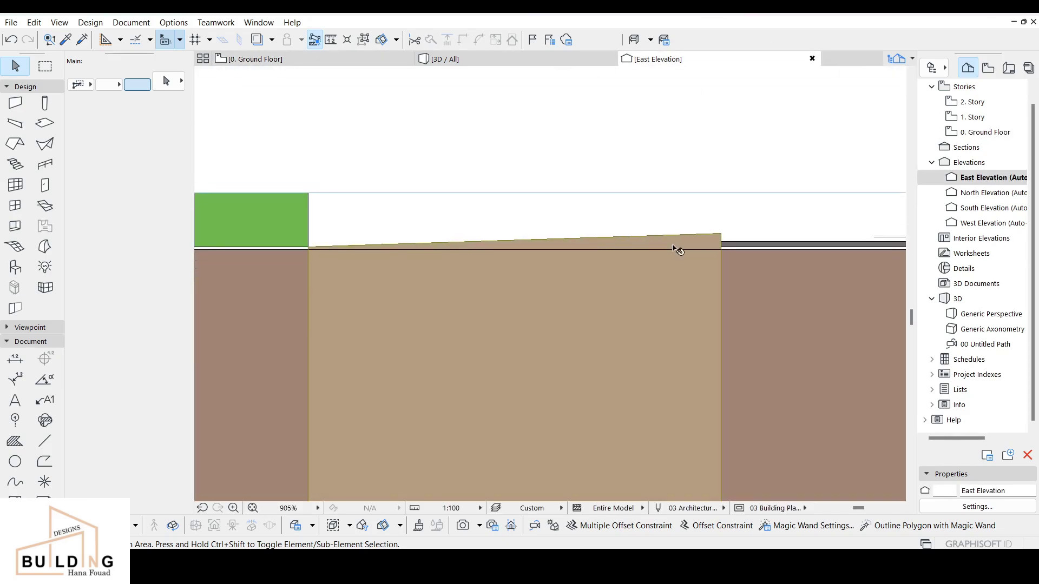
pyautogui.click(676, 244)
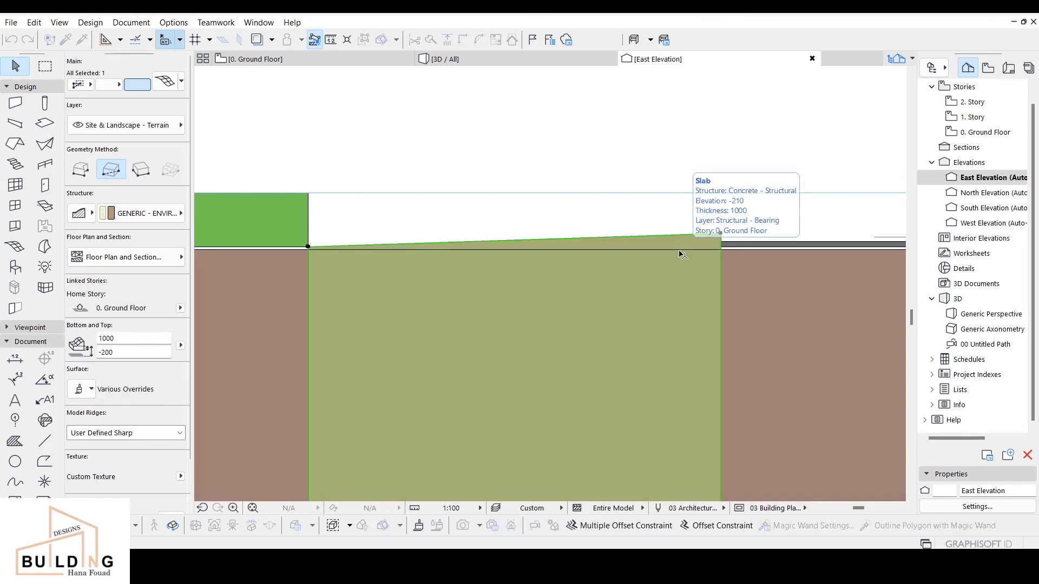
pyautogui.hotkey('ctrl', 't')
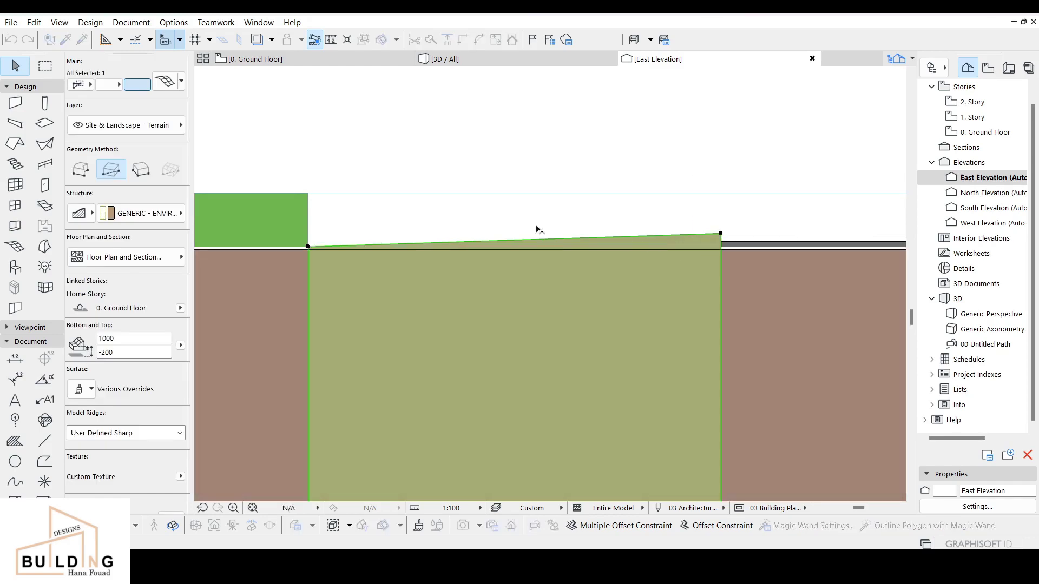
pyautogui.click(542, 219)
# - Move the mirrored mesh so its high corner meets the upper corner of the green ground
pyautogui.hotkey('ctrl', 'd')
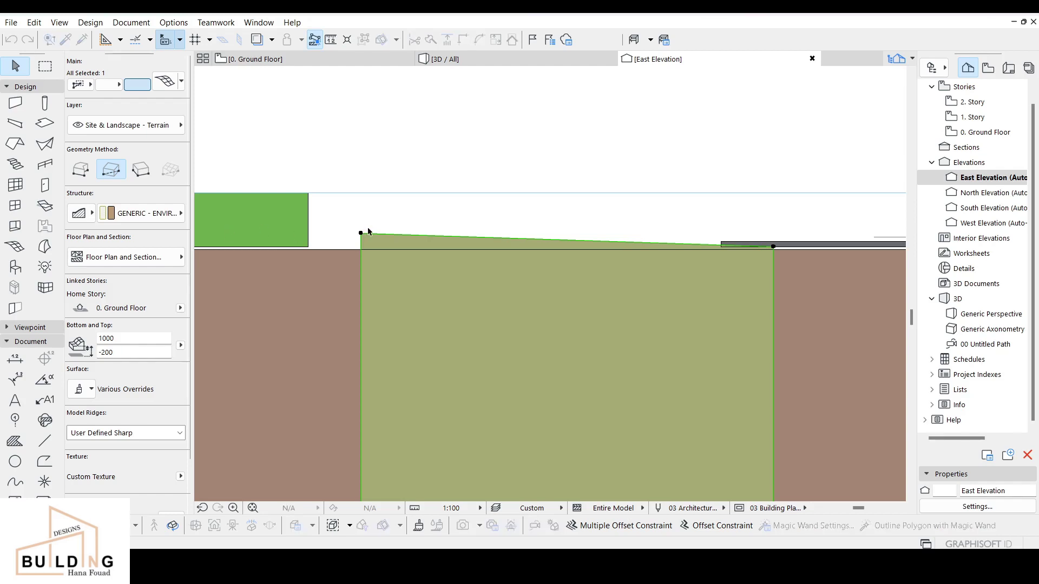
pyautogui.moveTo(360, 233); pyautogui.dragTo(314, 195)
pyautogui.click(307, 193)
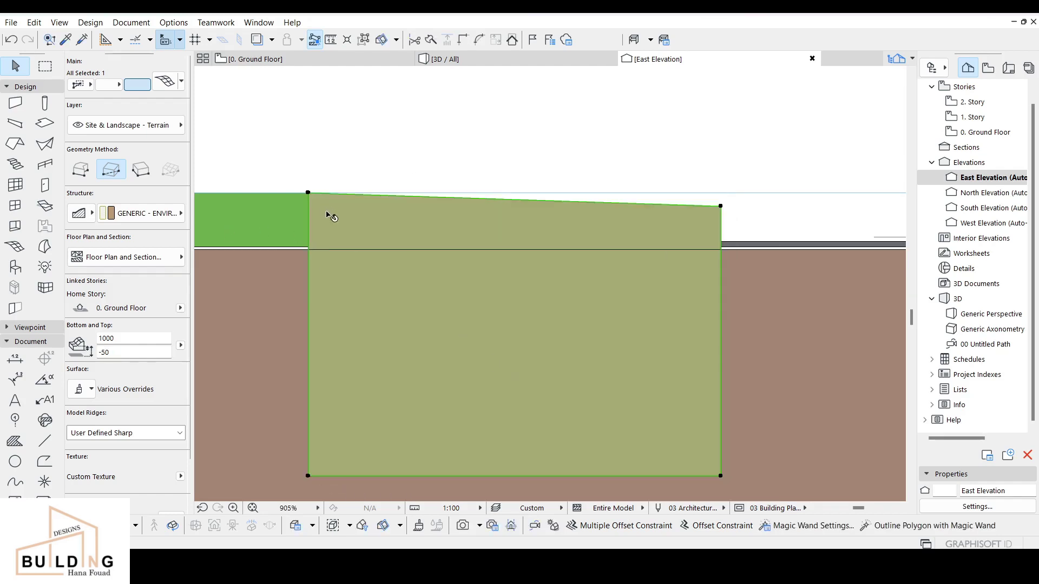
# - Set the far-side mesh's base height to 200 mm
pyautogui.moveTo(341, 238); pyautogui.dragTo(401, 213, button='middle')
pyautogui.scroll(-1, 401, 213)
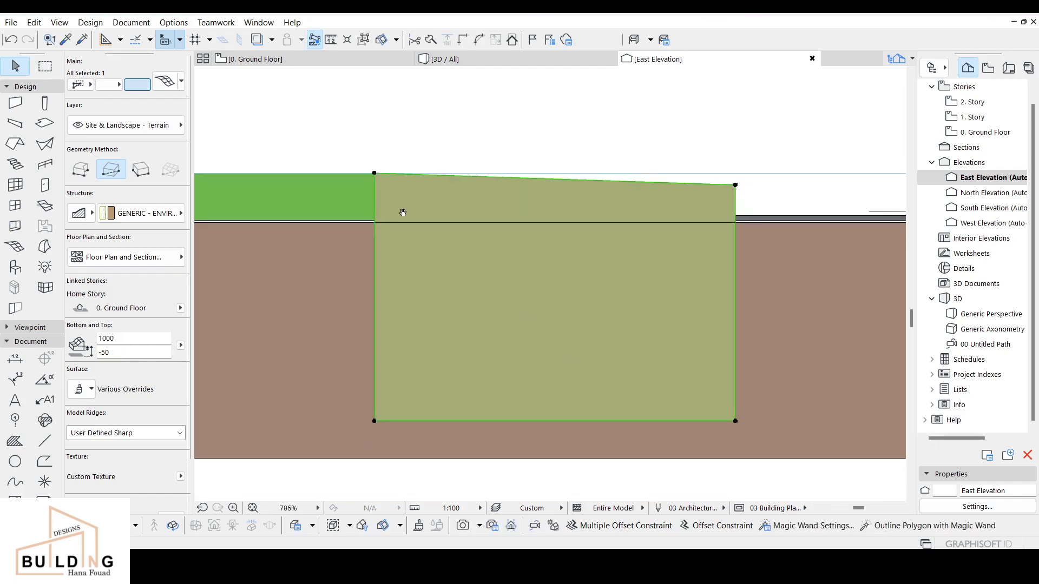
pyautogui.click(114, 339)
pyautogui.doubleClick(114, 340)
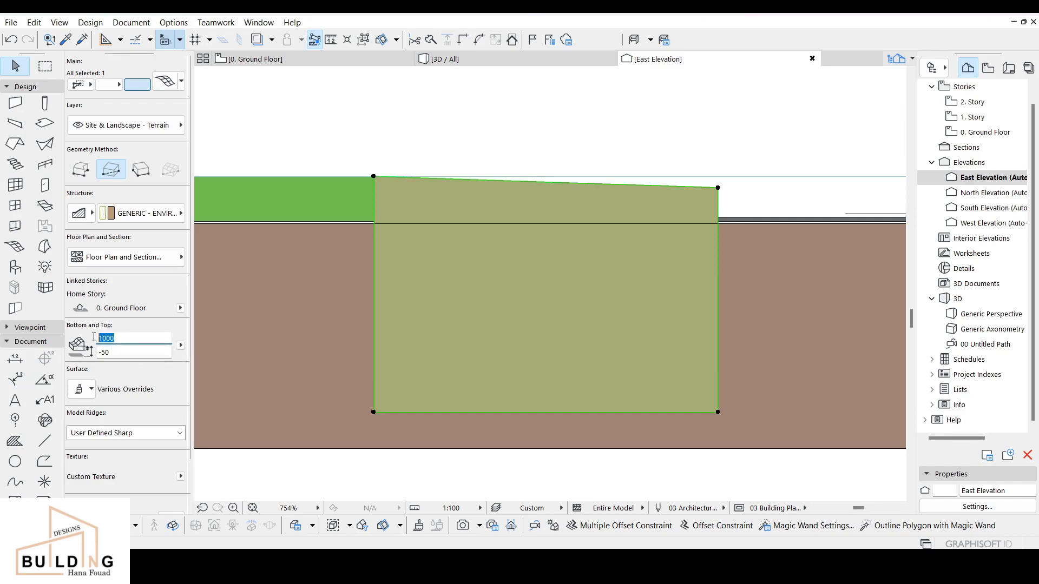
pyautogui.write('200')
pyautogui.click(138, 355)
# - Try placing the sloped mesh across the road just beside the opposite curb to compare their edge heights
pyautogui.scroll(-3, 258, 339)
pyautogui.moveTo(738, 341); pyautogui.dragTo(222, 339, button='middle')
pyautogui.scroll(-3, 623, 288)
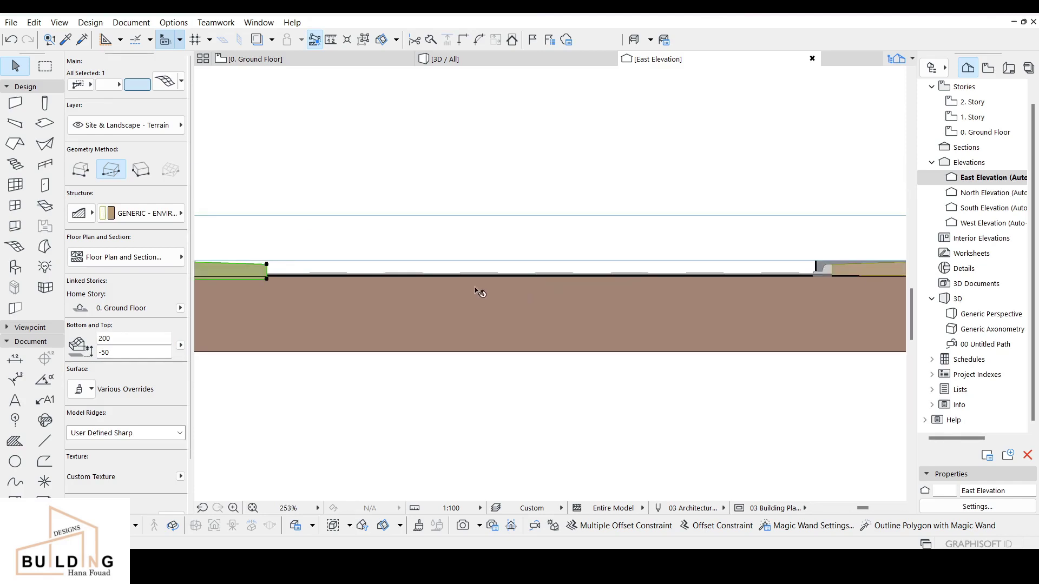
pyautogui.moveTo(311, 248); pyautogui.dragTo(203, 267, button='middle')
pyautogui.click(328, 260)
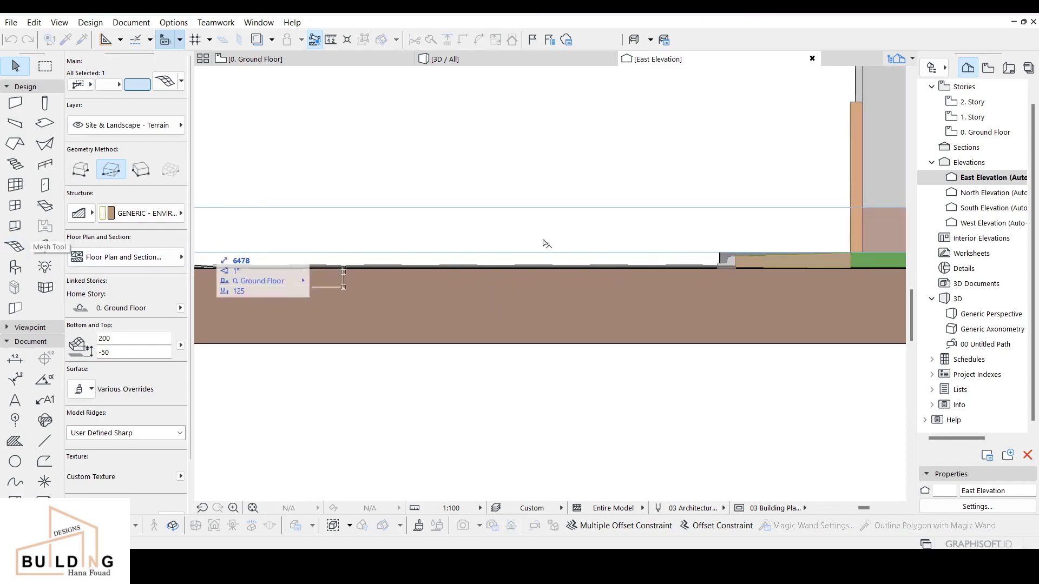
pyautogui.click(593, 253)
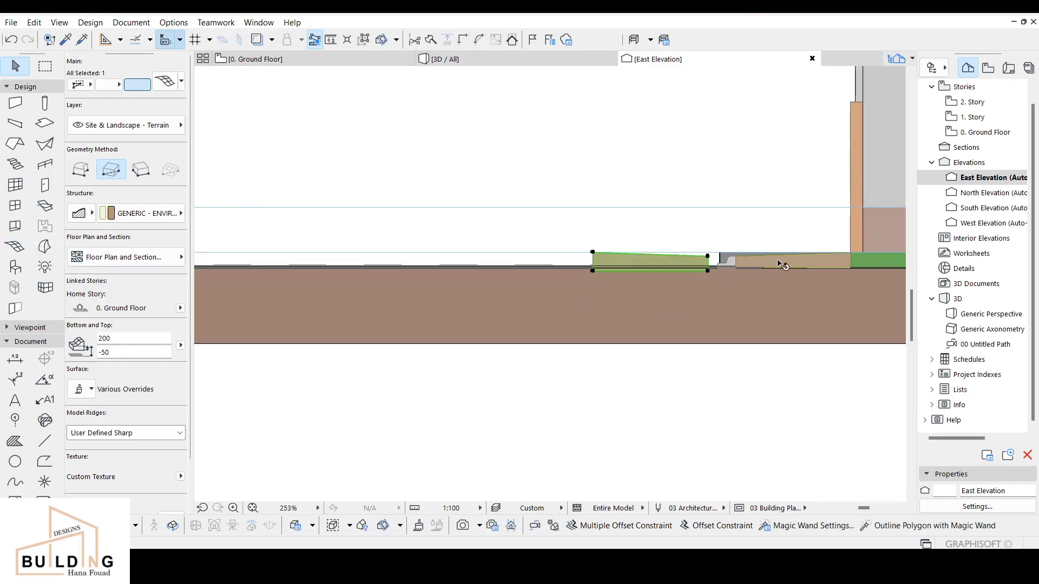
pyautogui.moveTo(784, 263); pyautogui.dragTo(742, 263, button='middle')
pyautogui.scroll(6, 694, 257)
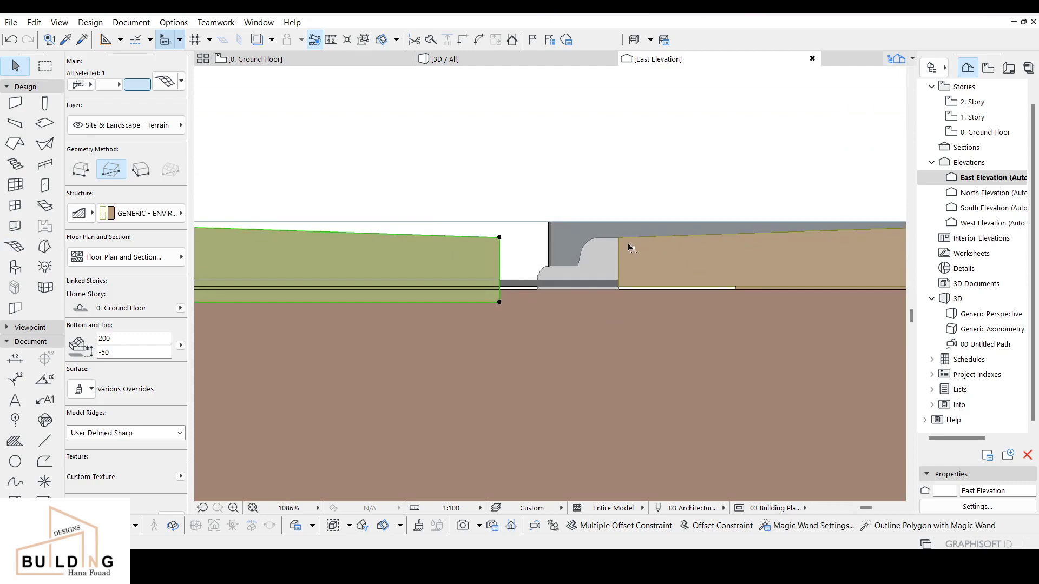
pyautogui.scroll(-3, 550, 270)
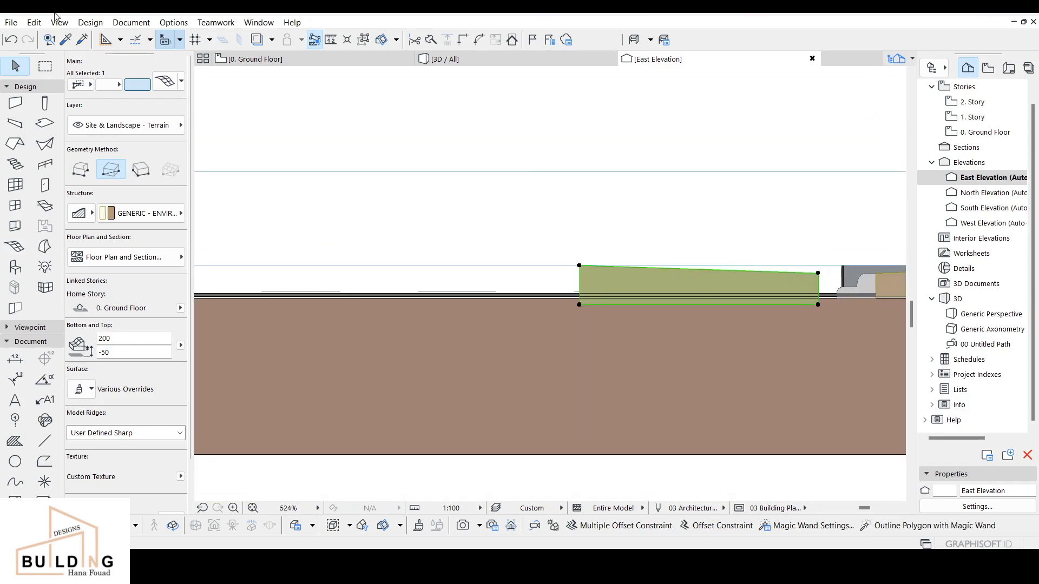
pyautogui.click(11, 40)
# - Set the far-side mesh's base height to 150 mm, using the sidewalk mesh on the opposite side as the reference
pyautogui.scroll(-2, 540, 139)
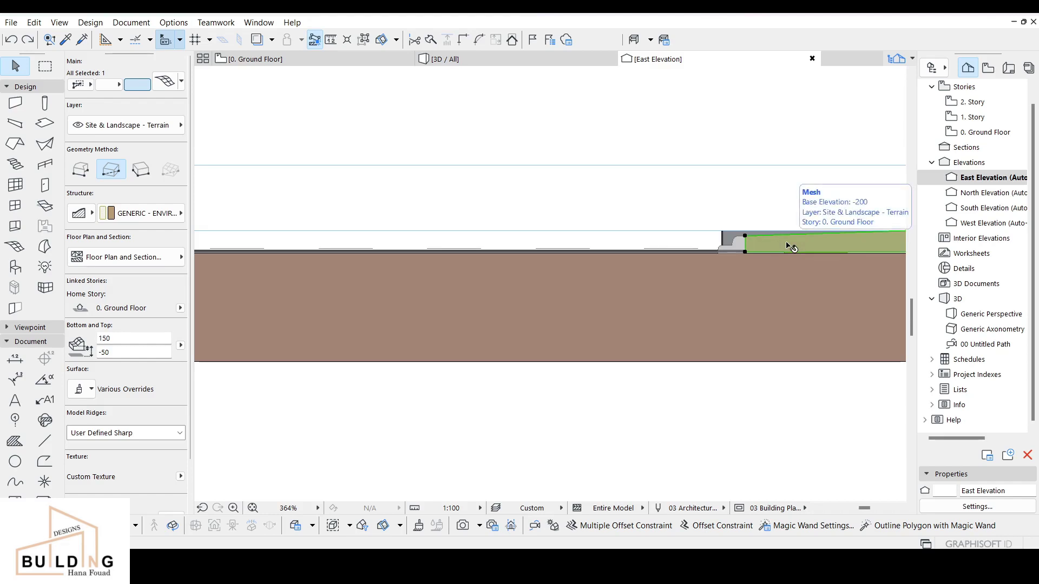
pyautogui.scroll(-2, 686, 241)
pyautogui.moveTo(642, 243); pyautogui.dragTo(831, 237, button='middle')
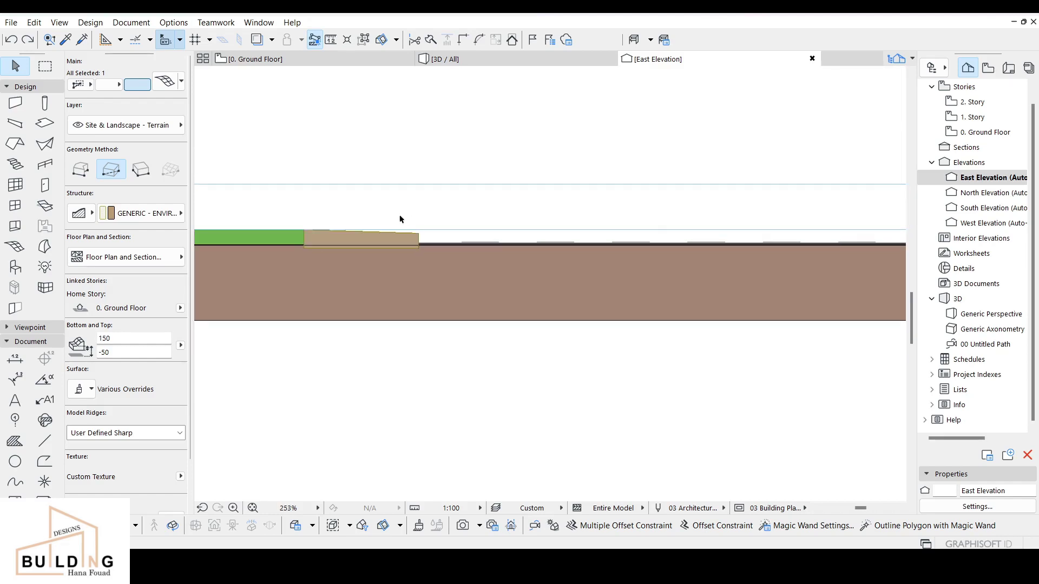
pyautogui.moveTo(379, 221); pyautogui.dragTo(559, 224, button='middle')
pyautogui.scroll(2, 559, 224)
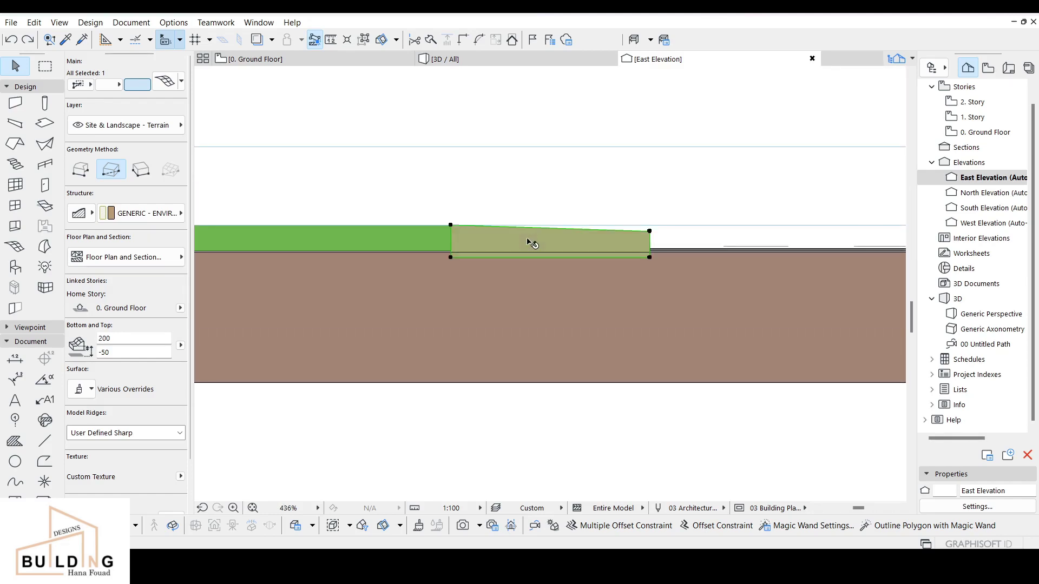
pyautogui.click(116, 343)
pyautogui.write('150')
pyautogui.click(153, 352)
# - Compare the far-side mesh's road edge with the curb and sidewalk mesh on the opposite side of the road
pyautogui.scroll(-2, 669, 308)
pyautogui.moveTo(669, 308); pyautogui.dragTo(417, 383, button='middle')
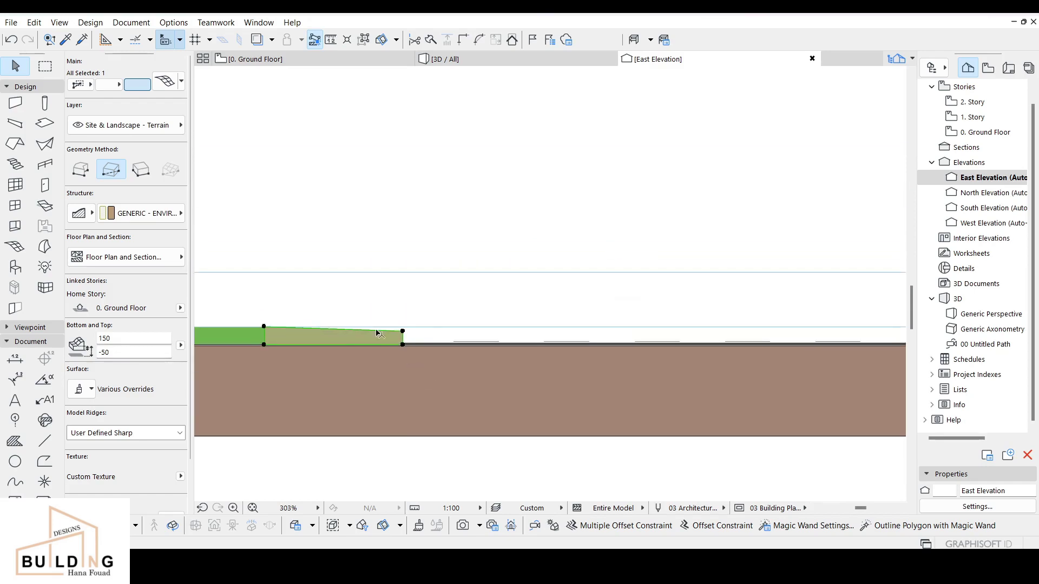
pyautogui.moveTo(289, 329); pyautogui.dragTo(357, 333, button='middle')
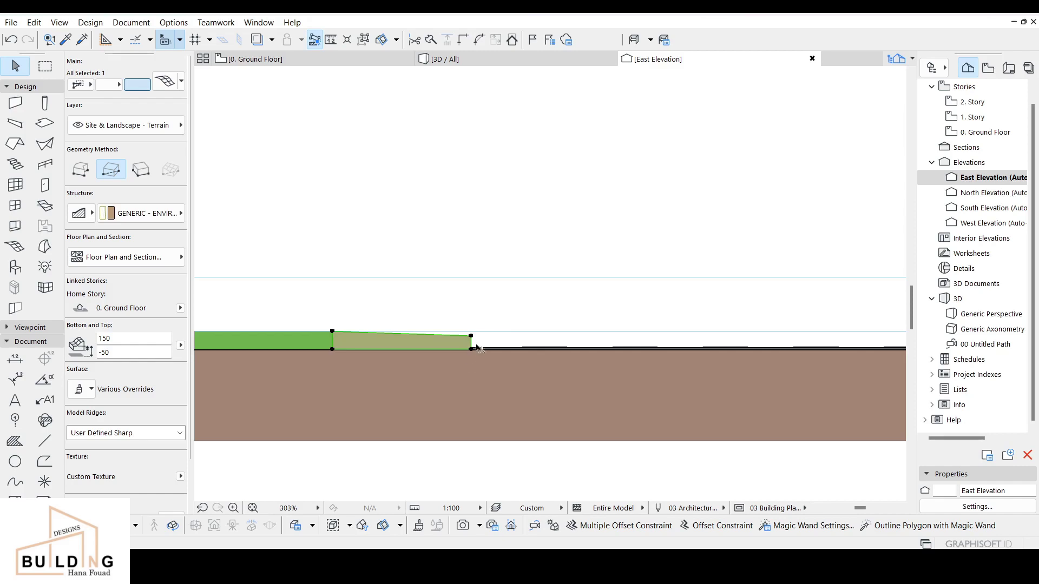
pyautogui.moveTo(495, 344); pyautogui.dragTo(262, 336, button='middle')
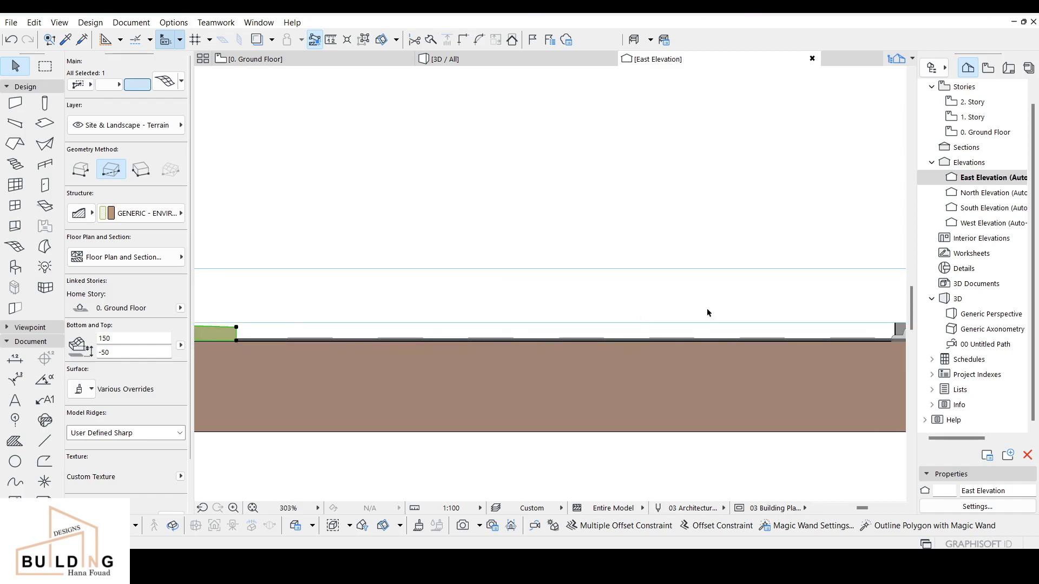
pyautogui.scroll(-1, 733, 308)
pyautogui.moveTo(720, 307); pyautogui.dragTo(546, 304, button='middle')
pyautogui.scroll(3, 758, 334)
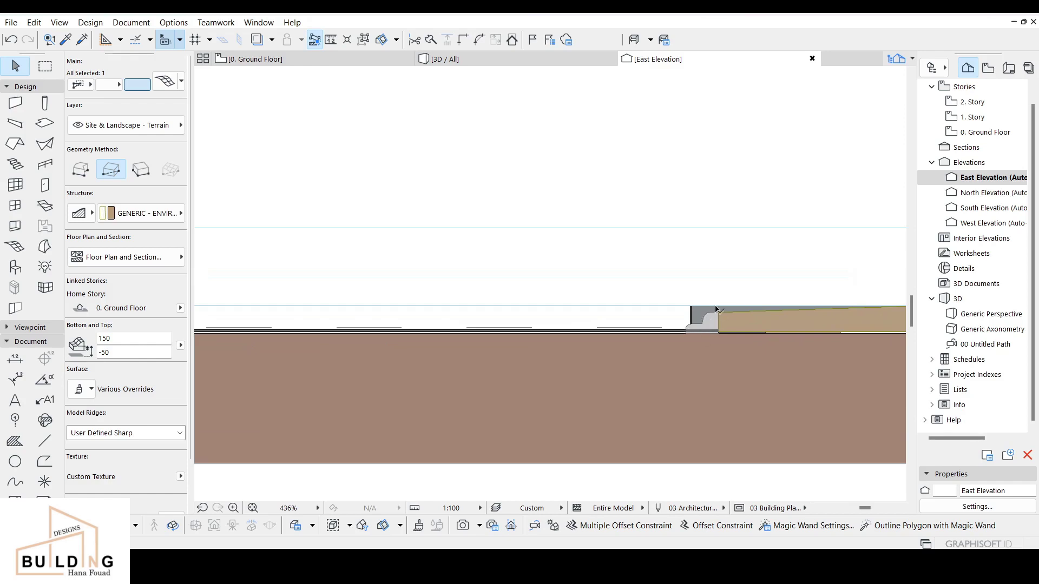
# - Measure the edges and step of the existing curb profile on the ground floor plan with temporary polyline segments
pyautogui.click(277, 62)
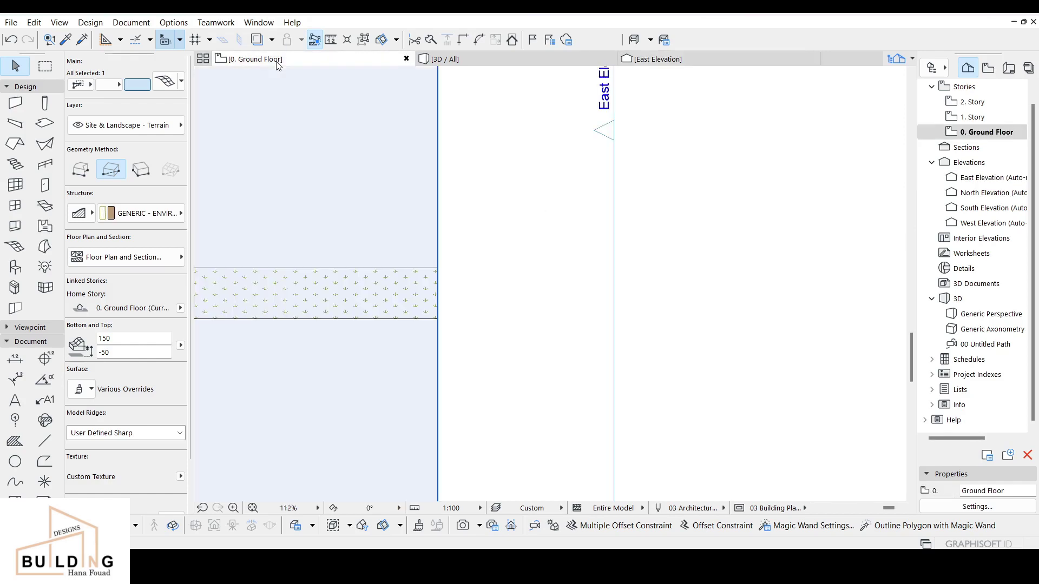
pyautogui.scroll(-7, 445, 181)
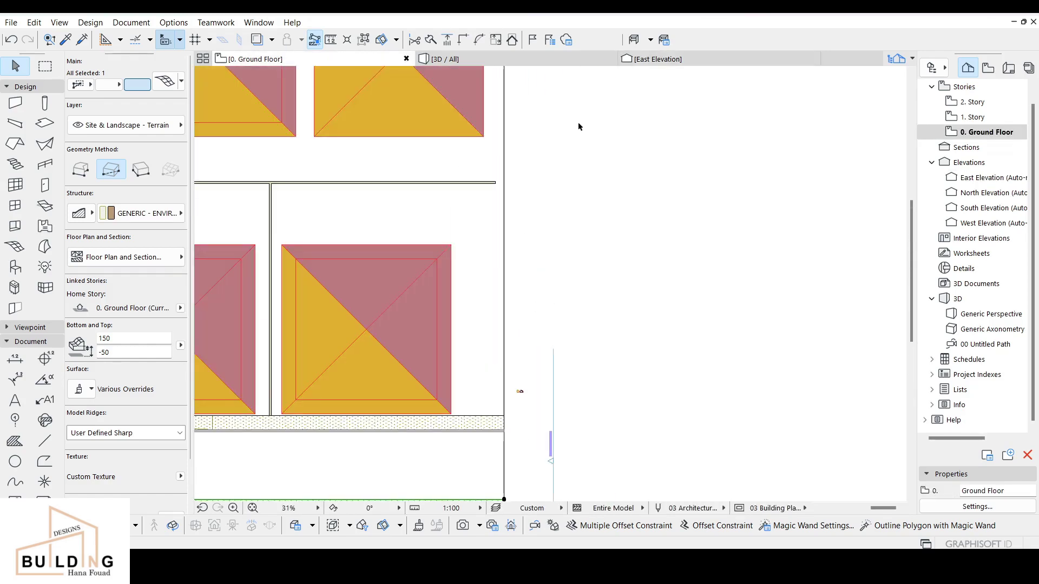
pyautogui.scroll(15, 537, 335)
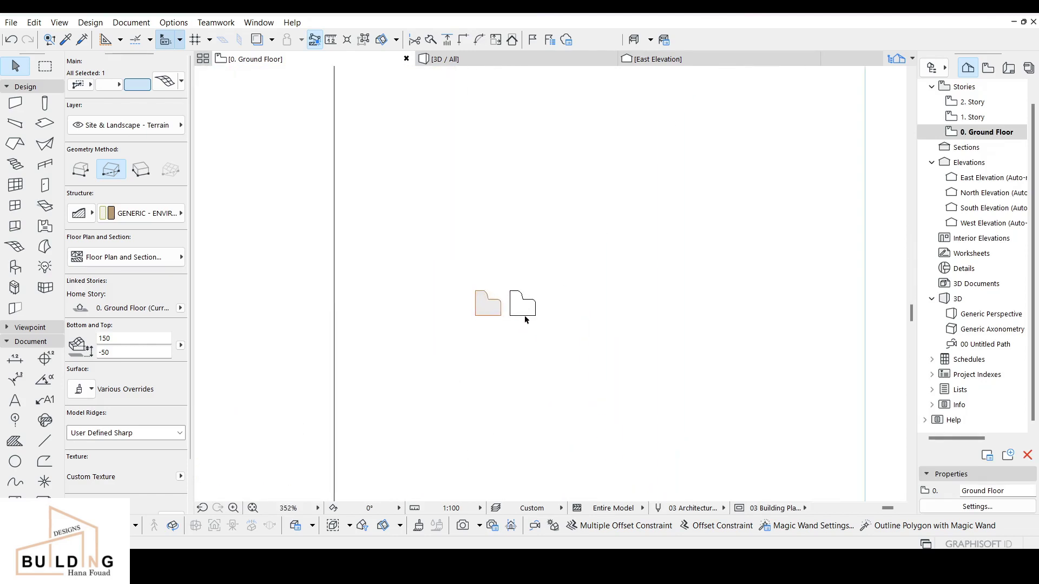
pyautogui.click(529, 331)
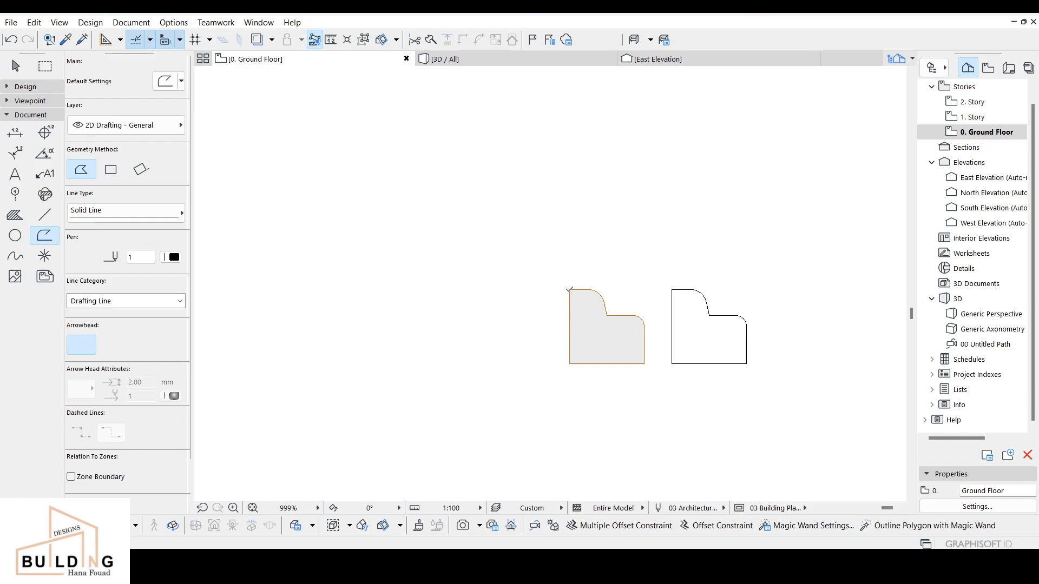
pyautogui.click(569, 290)
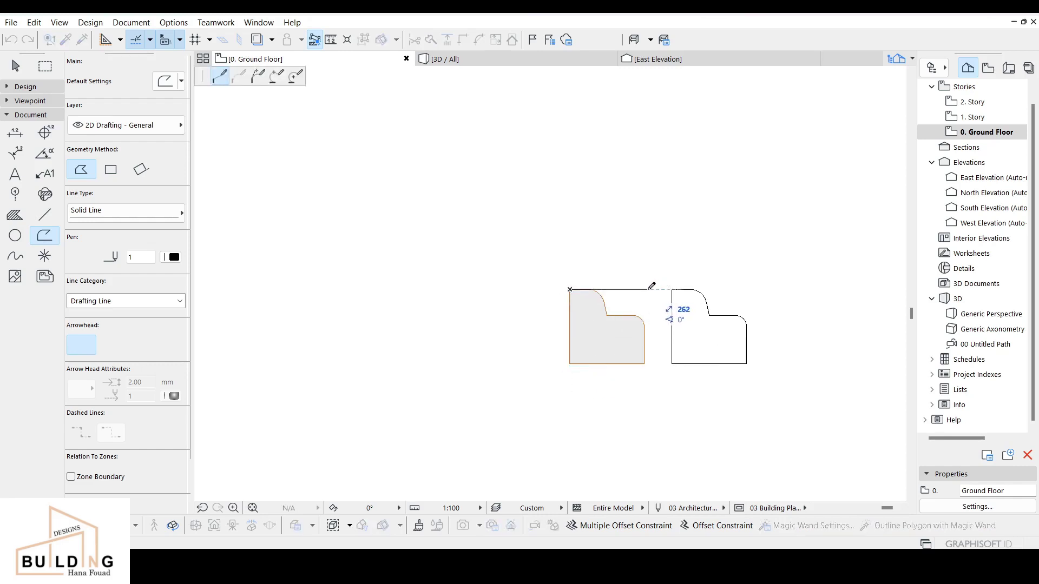
pyautogui.press('Escape')
pyautogui.click(569, 363)
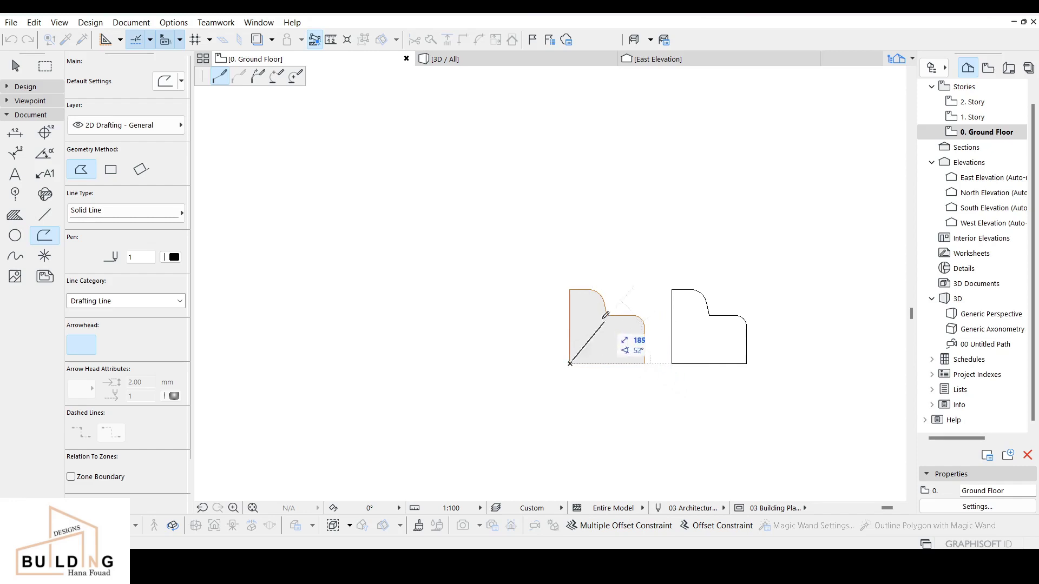
pyautogui.press('Escape')
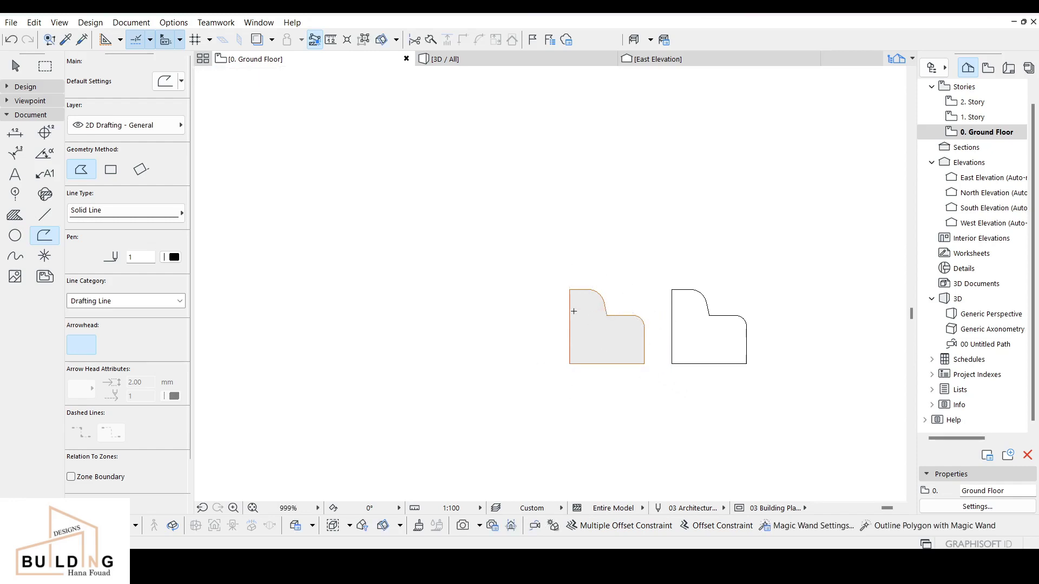
pyautogui.click(607, 315)
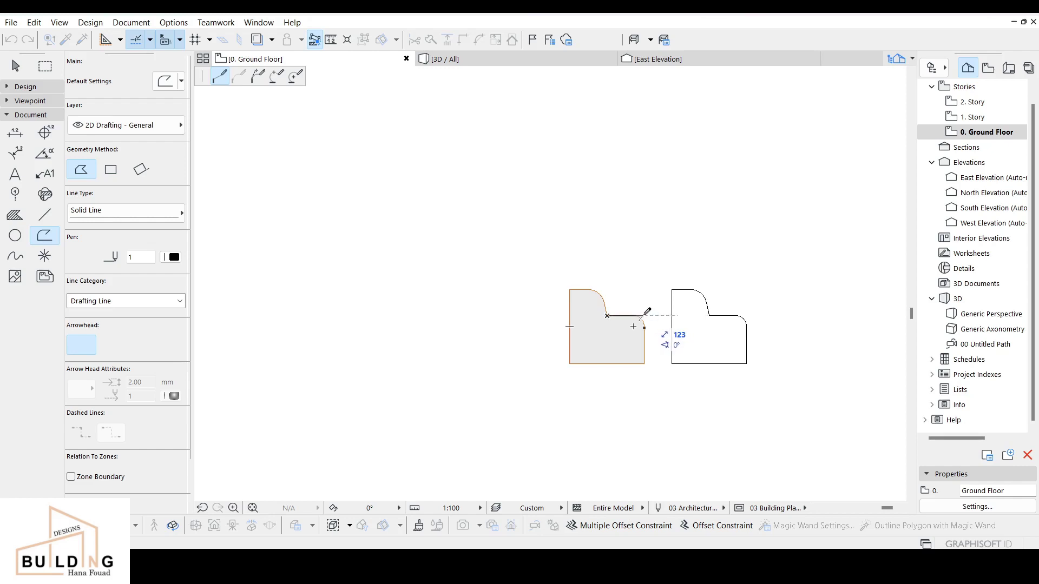
pyautogui.click(644, 315)
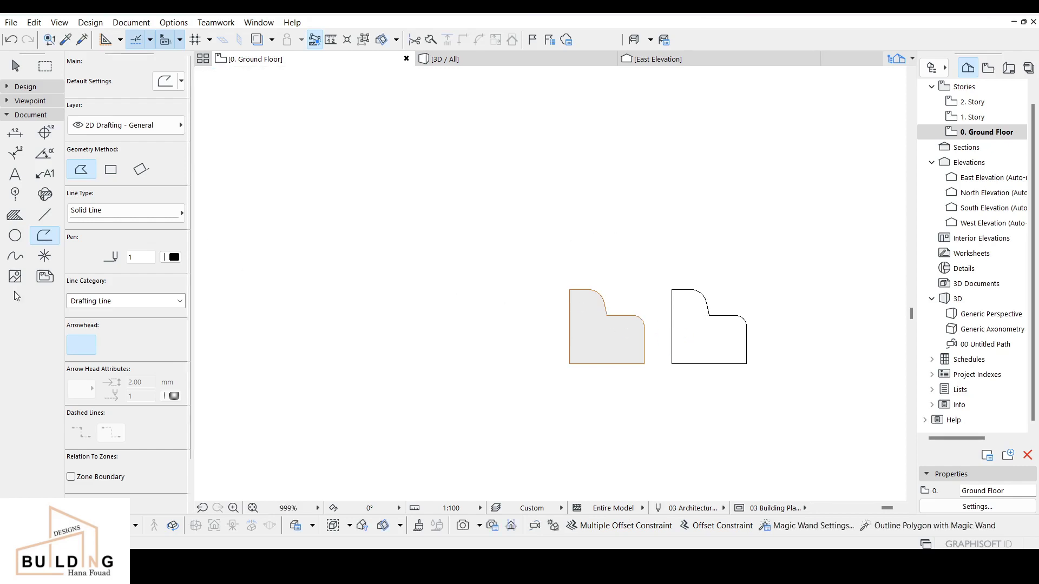
# - Draw a closed 250 × 250 mm square polyline beside the existing curb profiles
pyautogui.click(338, 240)
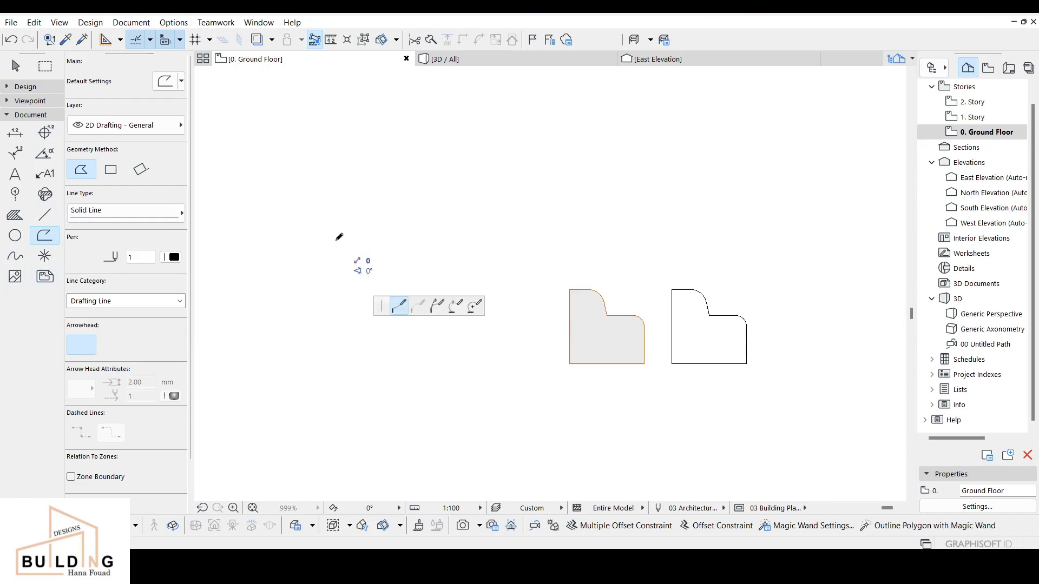
pyautogui.write('2')
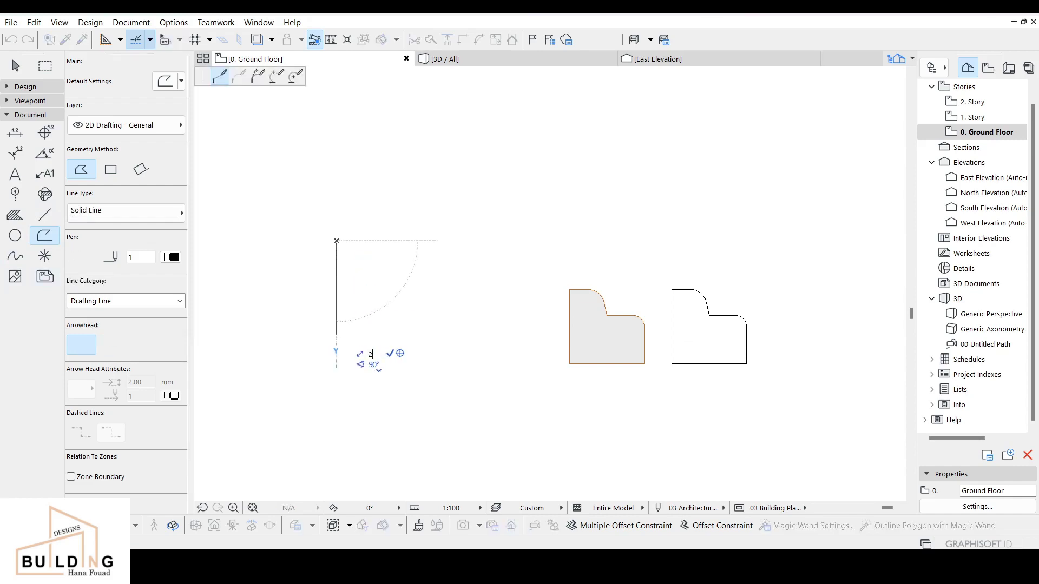
pyautogui.write('50')
pyautogui.press('Return')
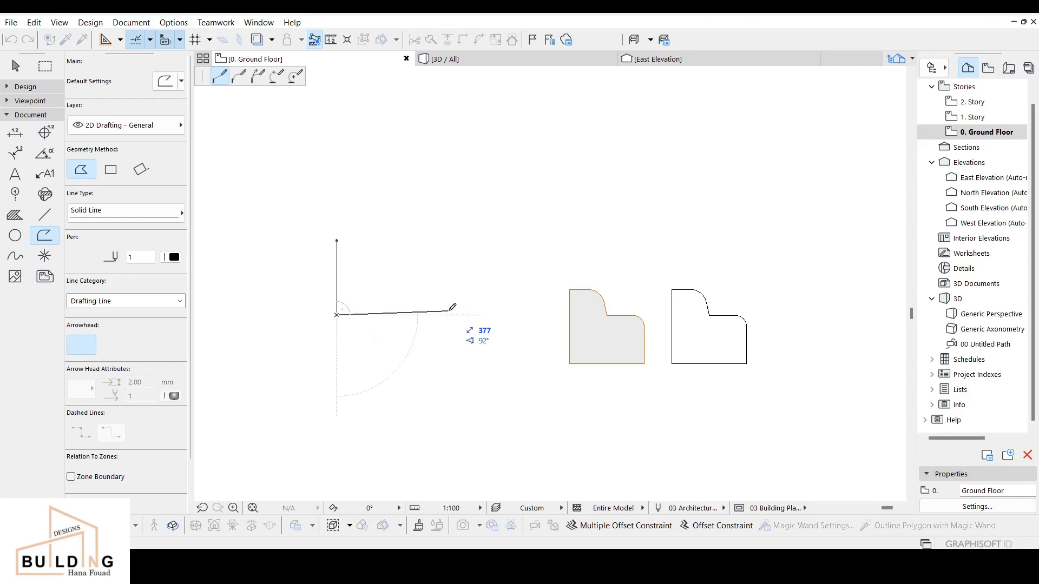
pyautogui.write('250')
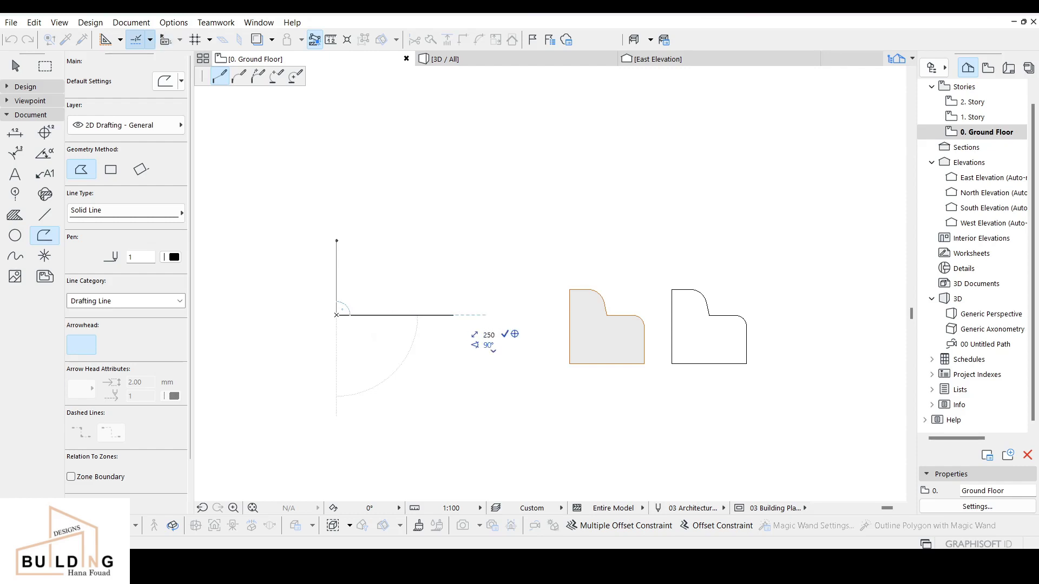
pyautogui.press('Return')
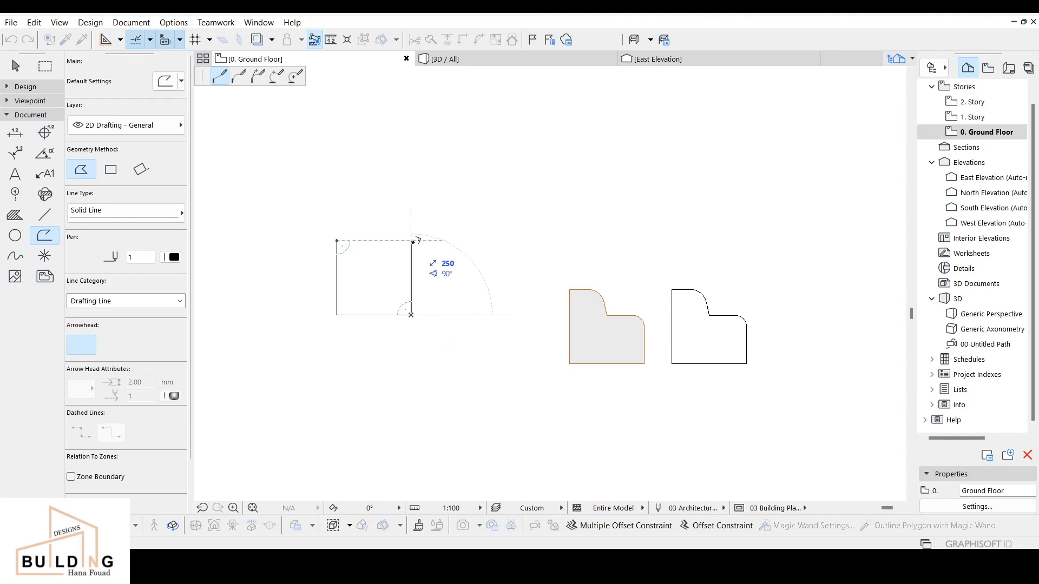
pyautogui.click(338, 239)
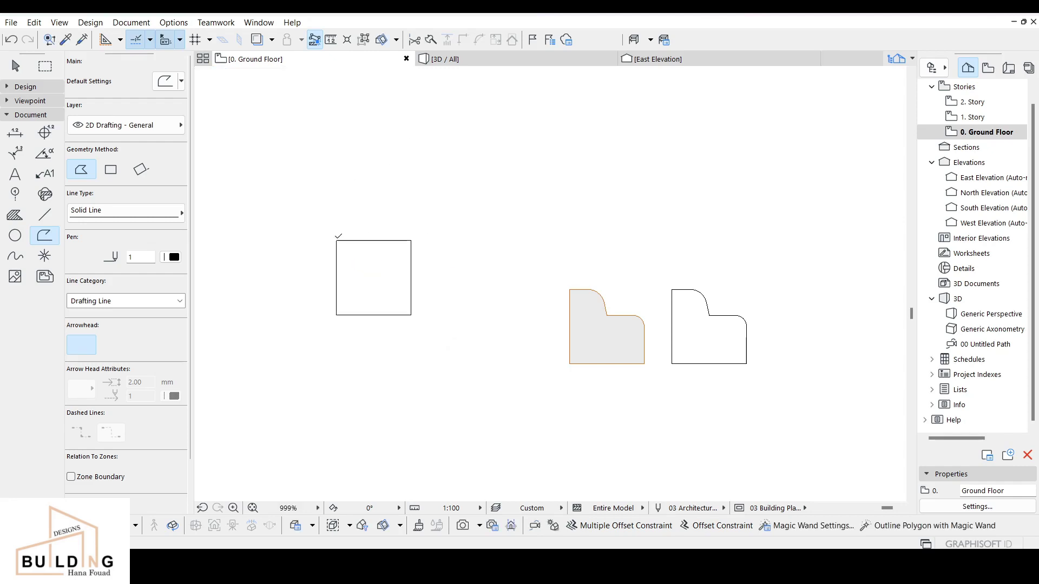
# - Draw a guide line along the square's upper edge from its upper-left corner and a 100 mm vertical guide down from its end
pyautogui.click(45, 219)
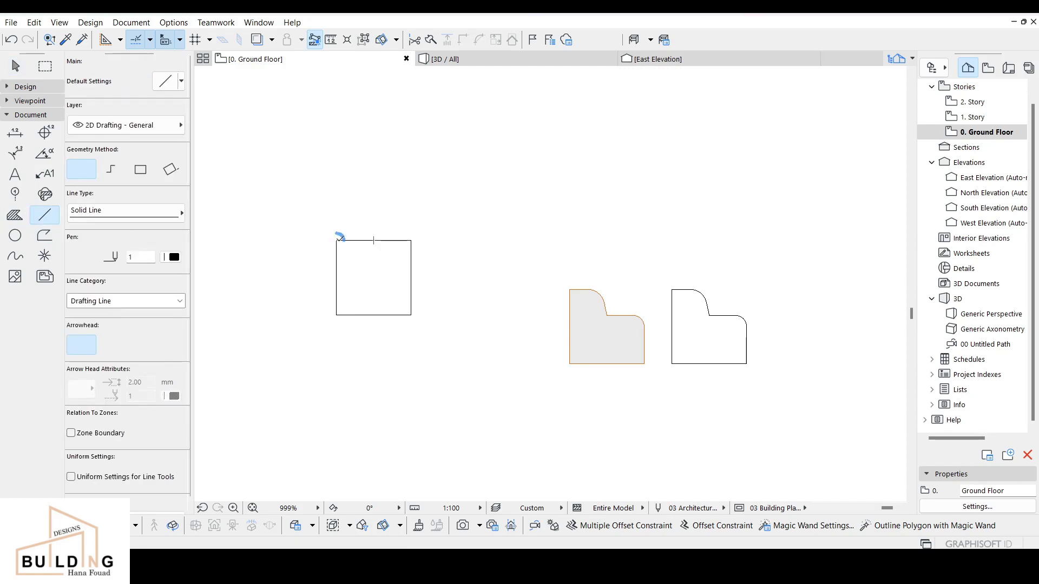
pyautogui.click(337, 240)
pyautogui.write('1')
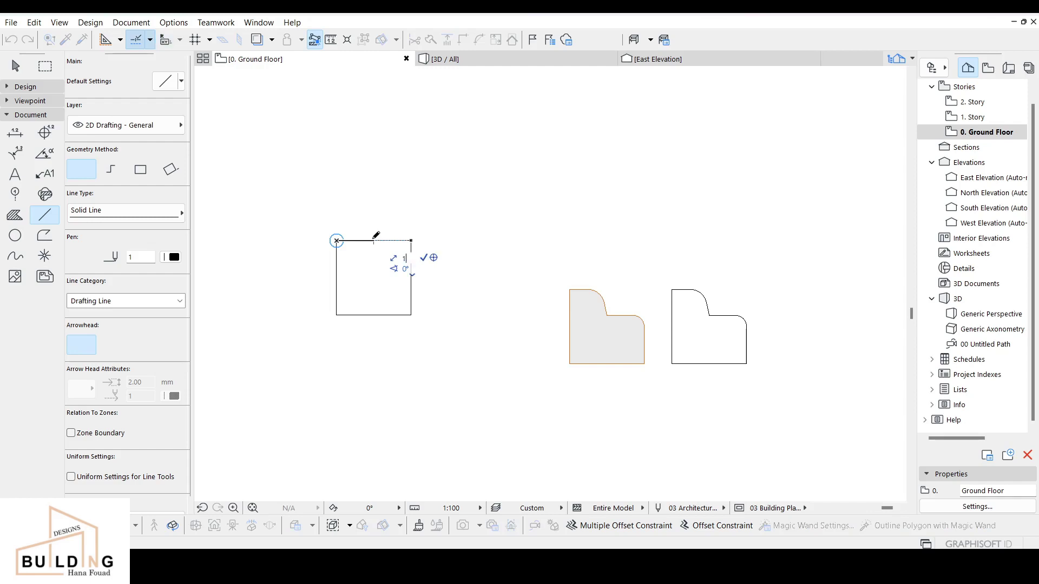
pyautogui.write('00')
pyautogui.press('Return')
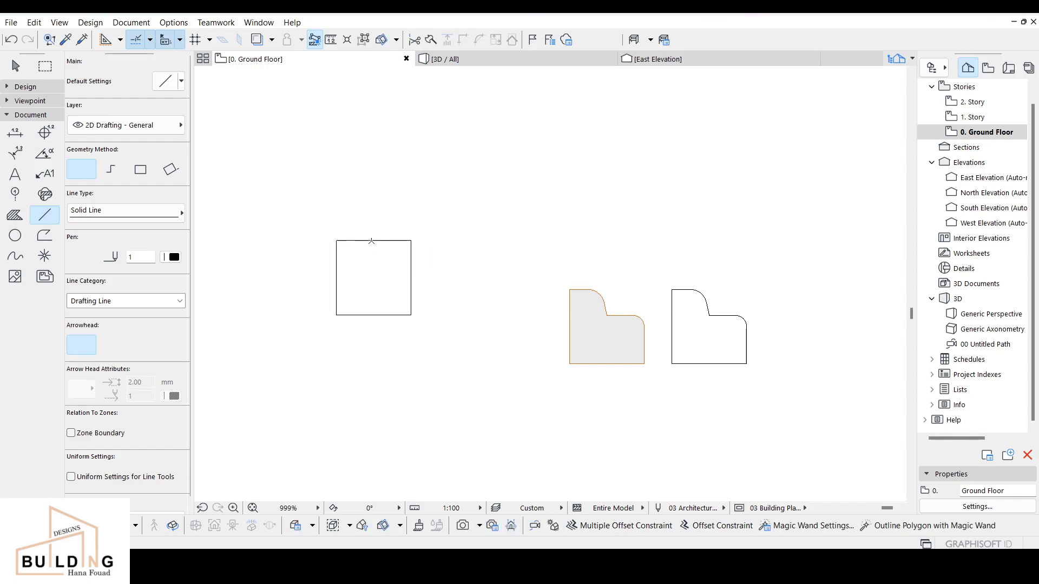
pyautogui.click(371, 240)
pyautogui.write('1')
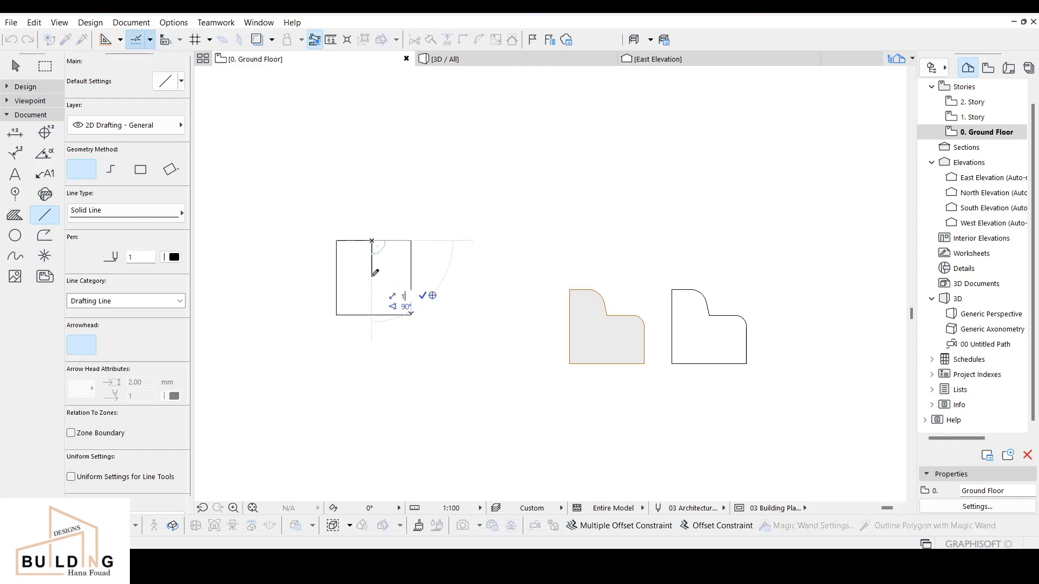
pyautogui.write('00')
pyautogui.press('Return')
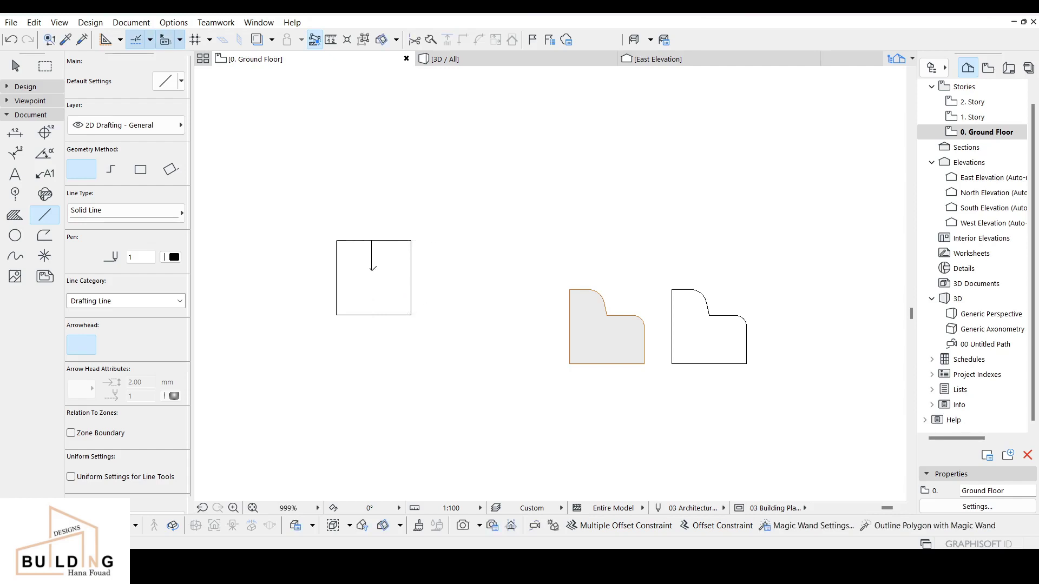
# - Draw the notch's slanted side and a horizontal line from its lower end to the square's right edge, and delete the vertical guide
pyautogui.click(372, 240)
pyautogui.click(377, 269)
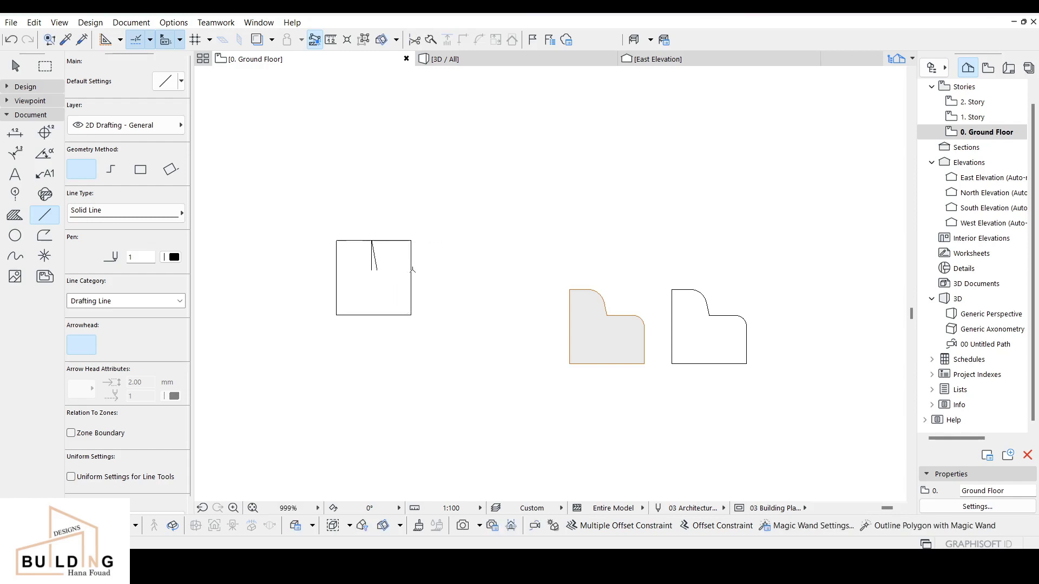
pyautogui.click(377, 270)
pyautogui.click(410, 270)
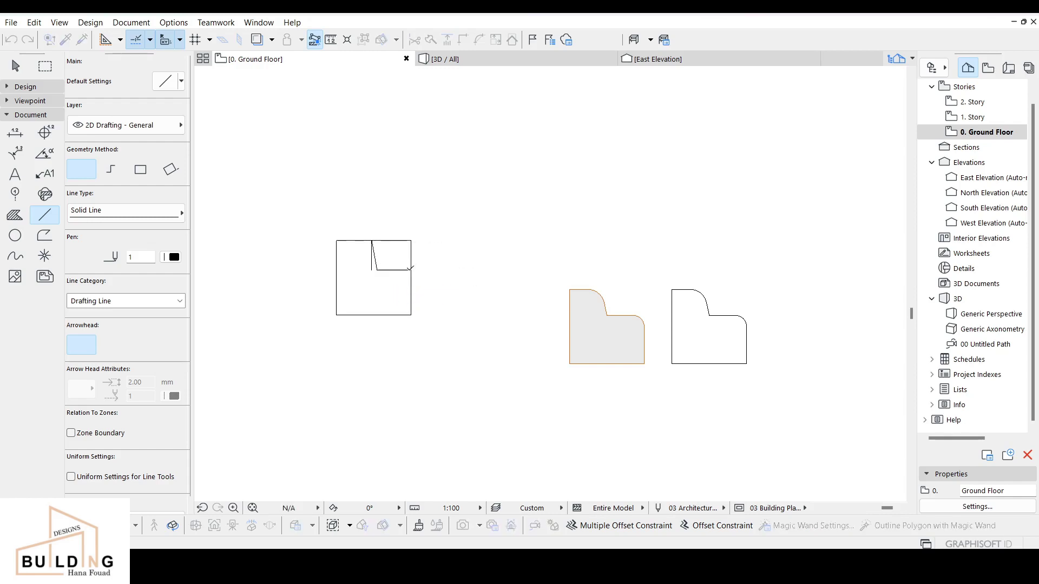
pyautogui.press('Escape')
pyautogui.click(371, 269)
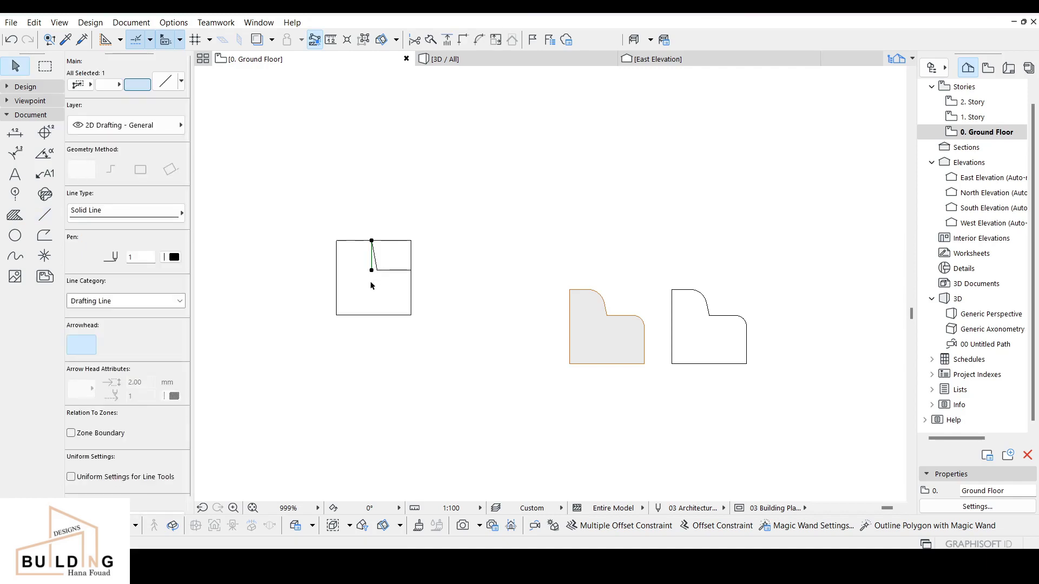
pyautogui.press('Delete')
# - Trim the square's upper-right corner away along the slanted and horizontal notch lines to leave a stepped curb outline
pyautogui.scroll(3, 377, 257)
pyautogui.click(377, 274)
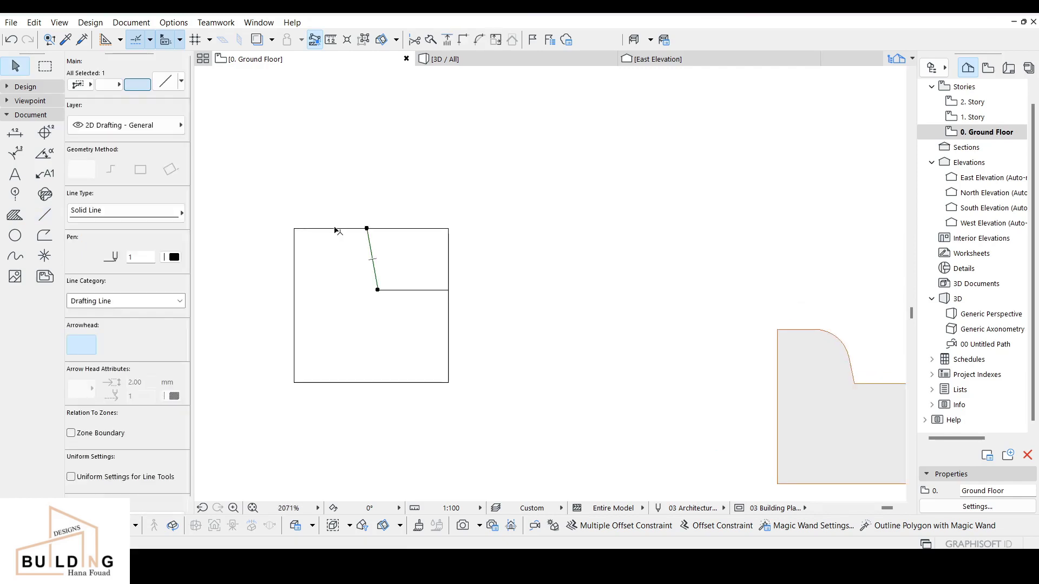
pyautogui.press('Escape')
pyautogui.click(336, 229)
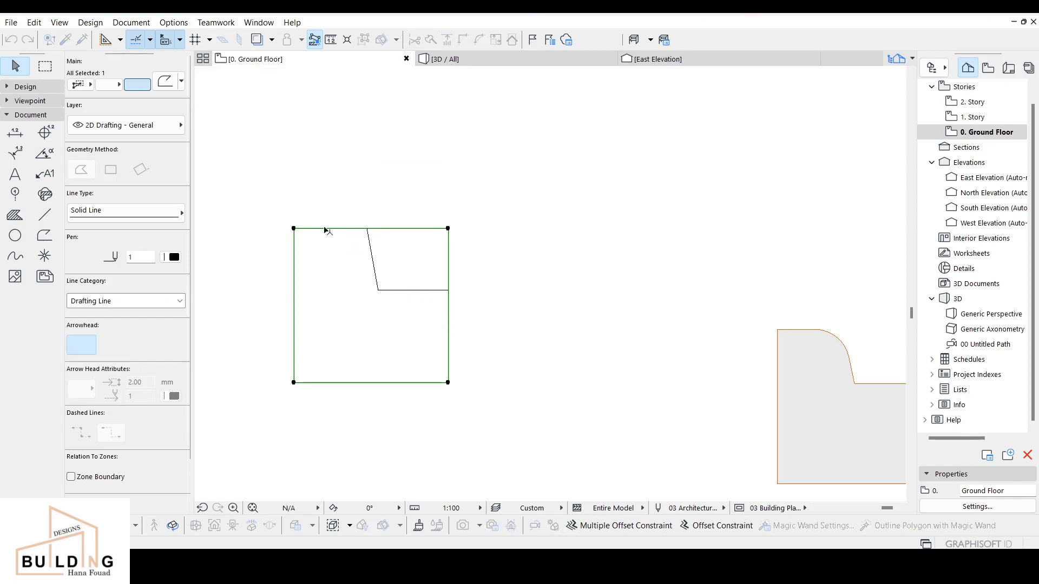
pyautogui.press('Escape')
pyautogui.click(378, 288)
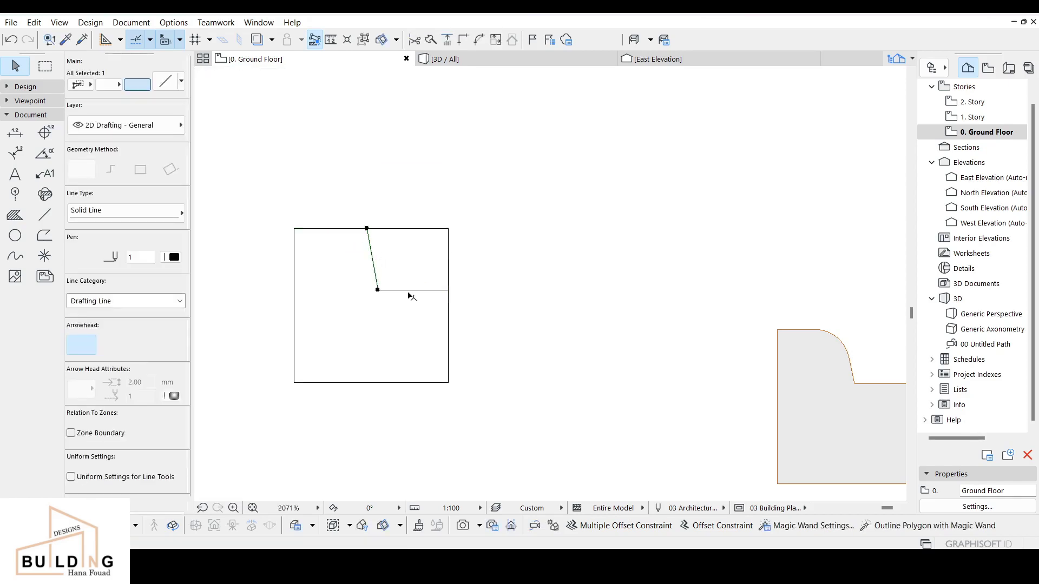
pyautogui.keyDown('shift'); pyautogui.click(413, 290); pyautogui.keyUp('shift')
pyautogui.keyDown('ctrl'); pyautogui.click(449, 246); pyautogui.keyUp('ctrl')
pyautogui.scroll(-3, 421, 279)
pyautogui.moveTo(421, 279); pyautogui.dragTo(468, 247, button='middle')
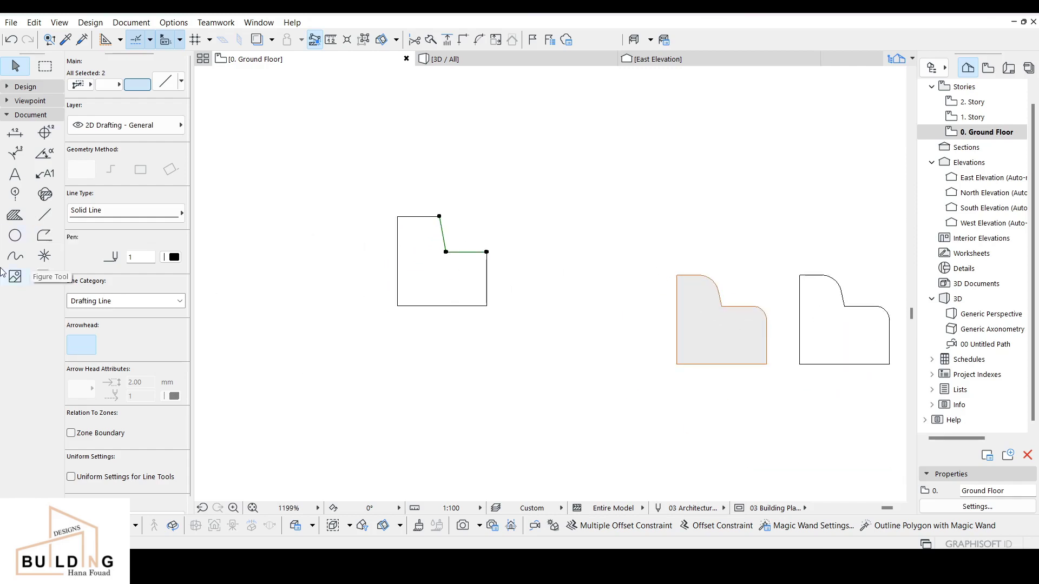
# - Trace a 25 % fill over the stepped curb outline, rounding the upper corner and the step's outer corner
pyautogui.click(15, 214)
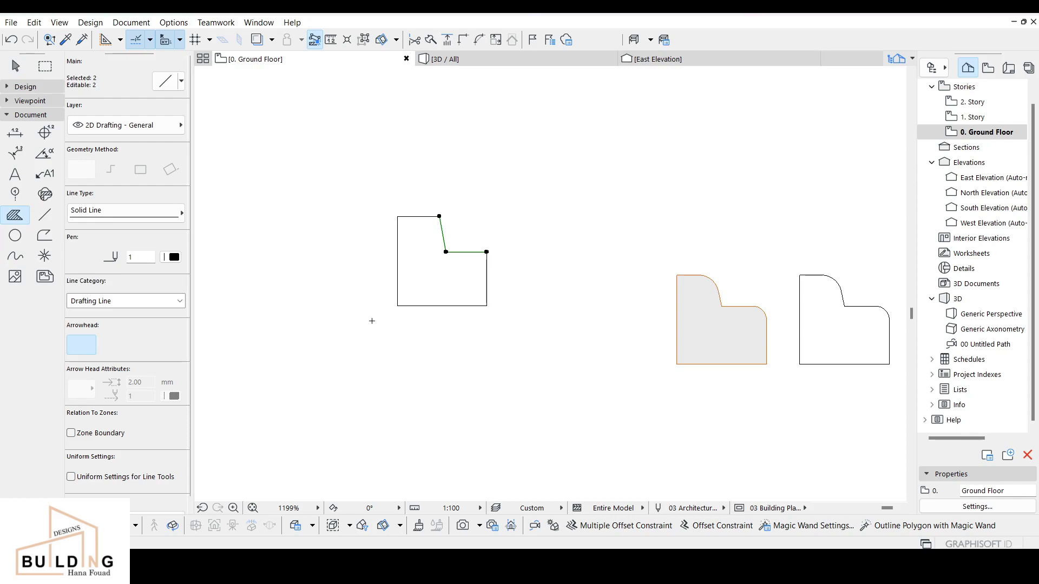
pyautogui.press('Escape')
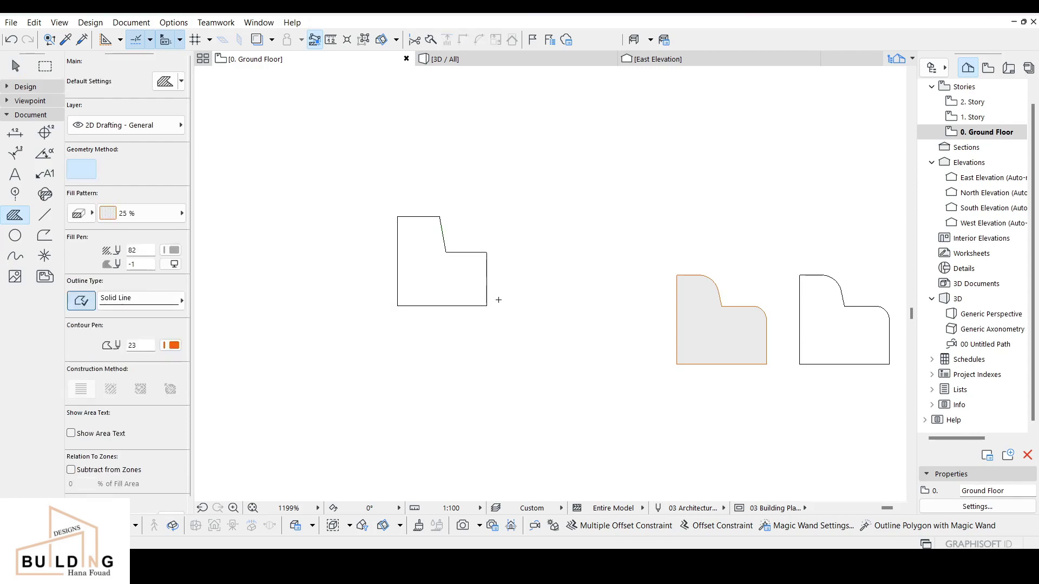
pyautogui.click(398, 306)
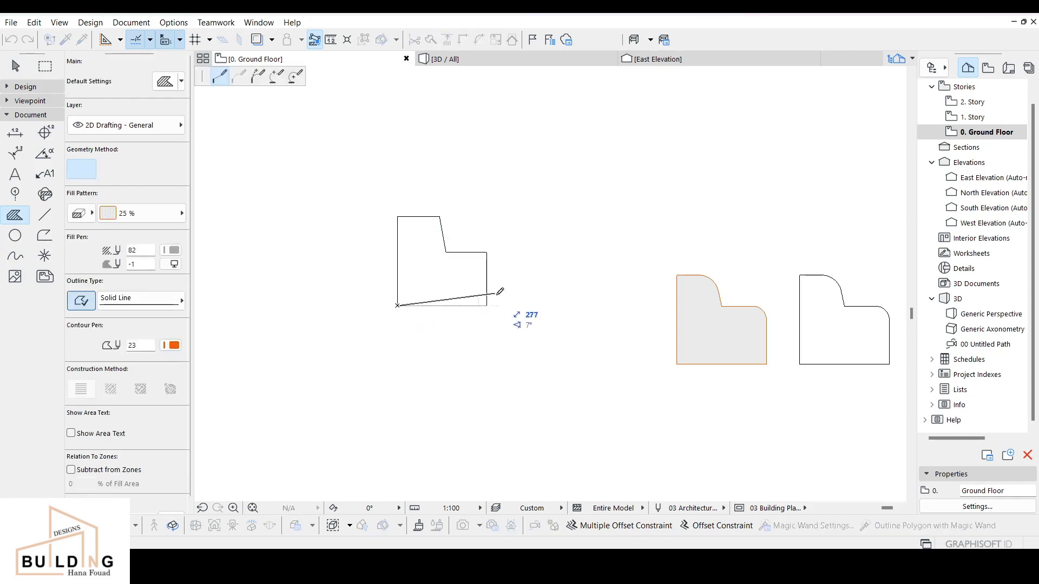
pyautogui.click(487, 306)
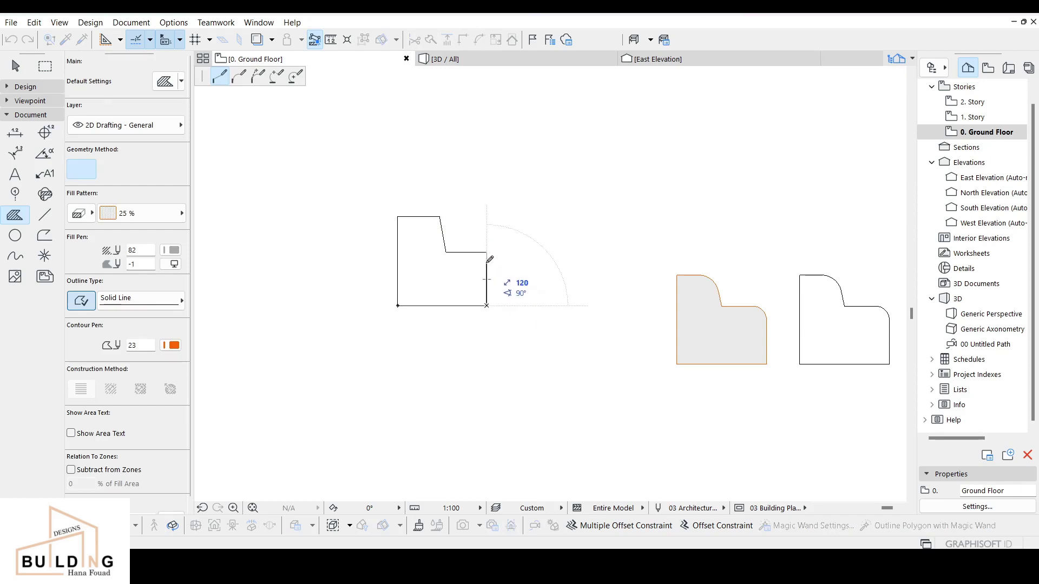
pyautogui.scroll(3, 486, 262)
pyautogui.click(487, 265)
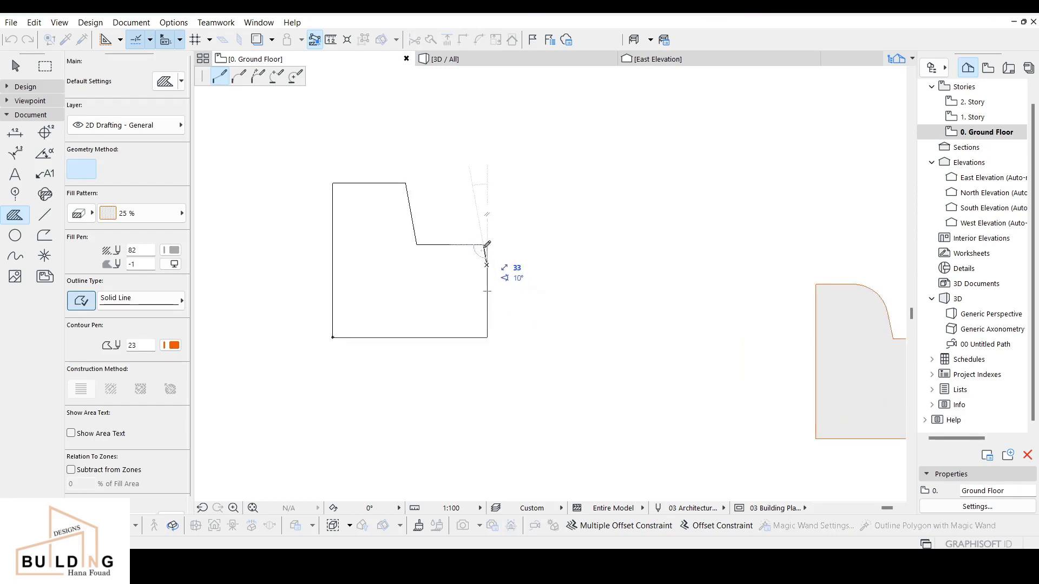
pyautogui.click(482, 244)
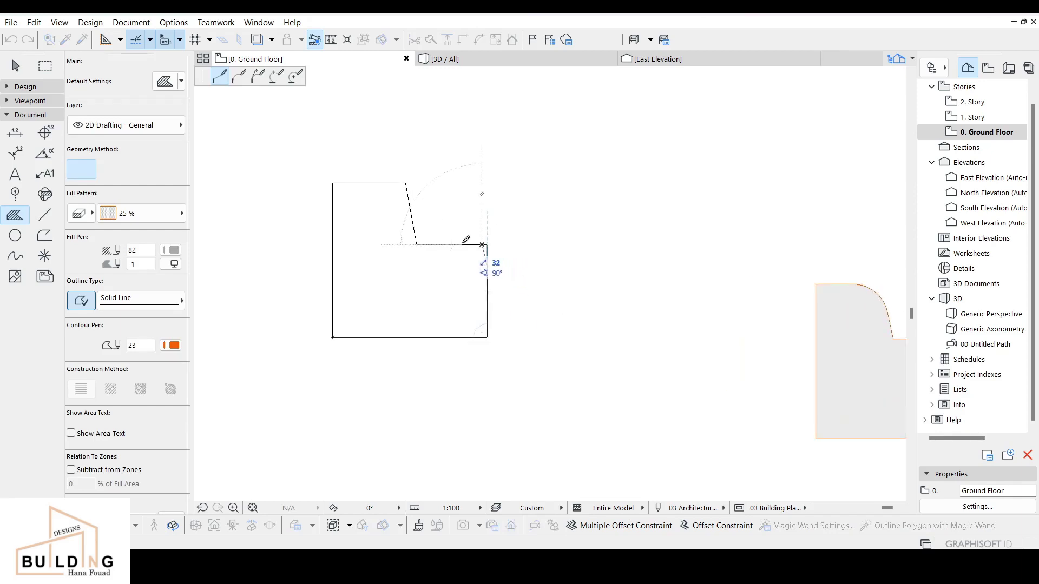
pyautogui.click(458, 245)
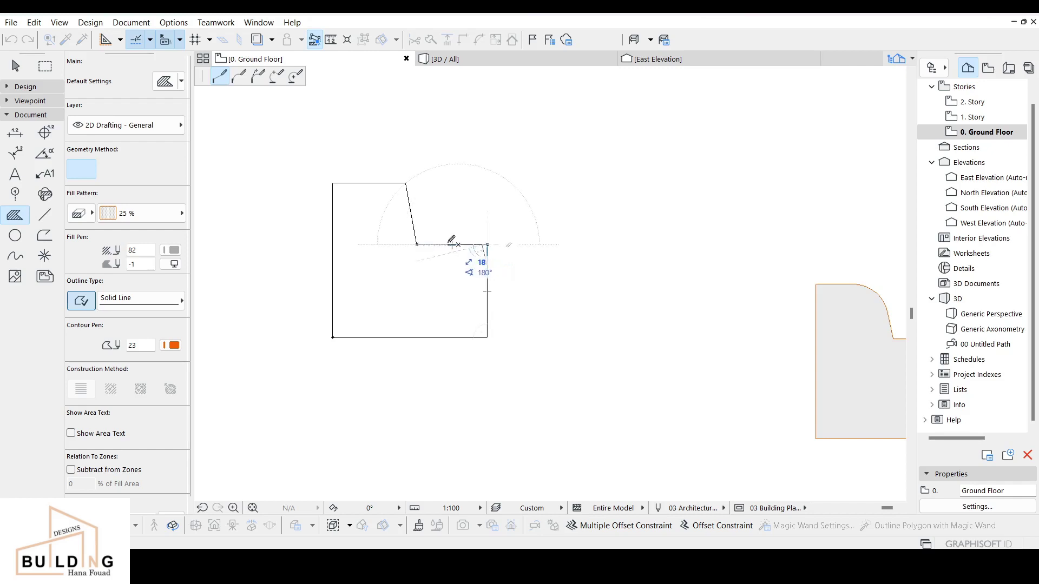
pyautogui.click(417, 244)
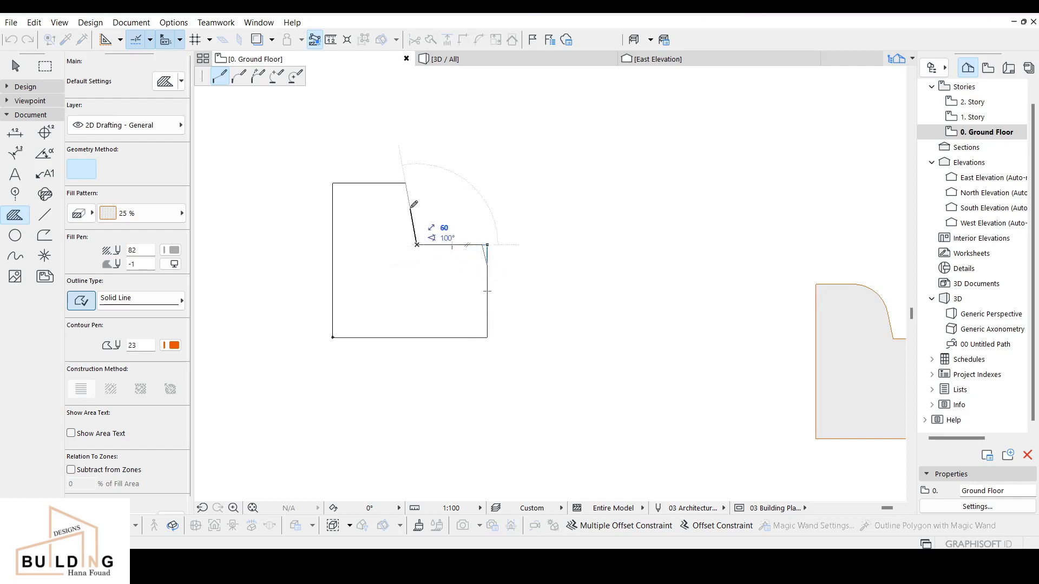
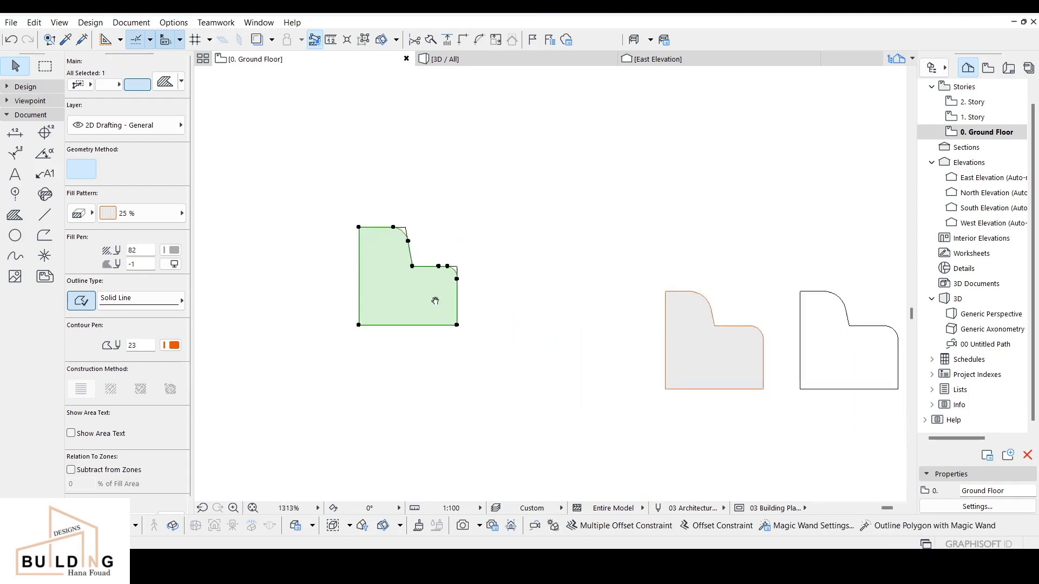
# - Move the new curb fill off its traced outline to the empty area above the other profiles
pyautogui.click(432, 317)
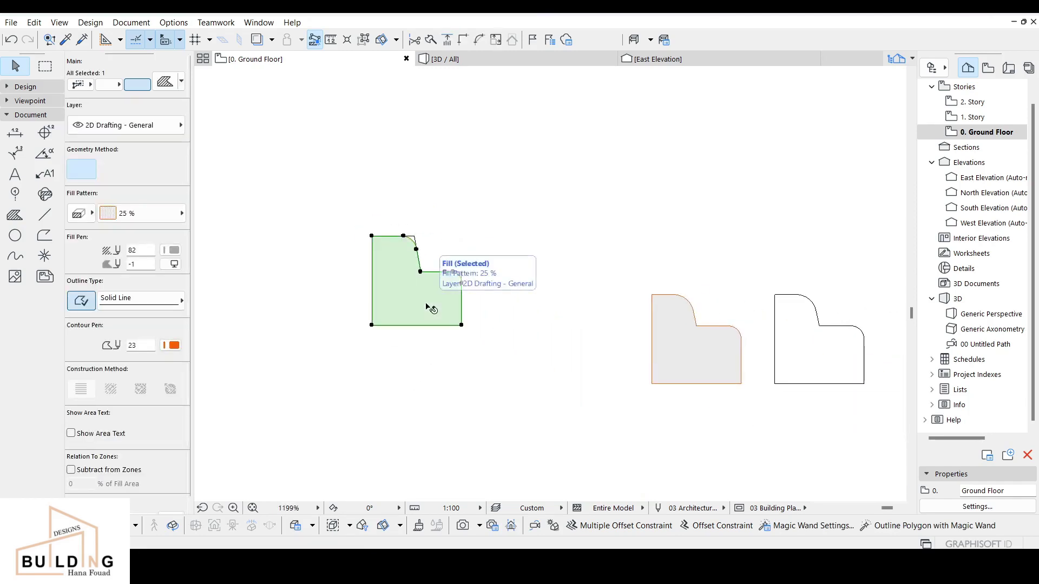
pyautogui.moveTo(427, 293); pyautogui.dragTo(568, 214)
pyautogui.click(565, 260)
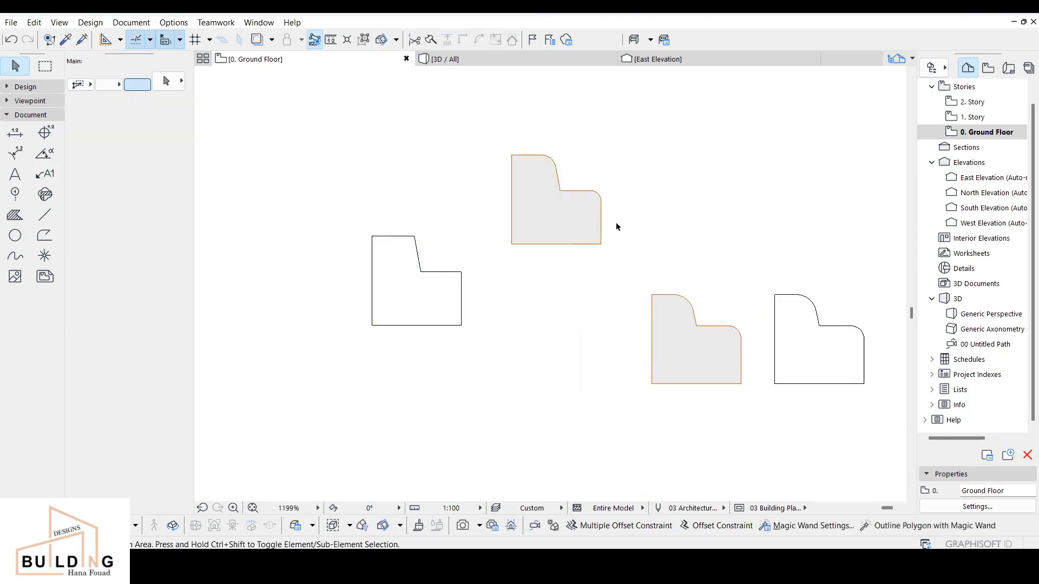
# - Copy the moved curb fill to the clipboard and clear the selection
pyautogui.moveTo(617, 224); pyautogui.dragTo(541, 220, button='middle')
pyautogui.click(490, 240)
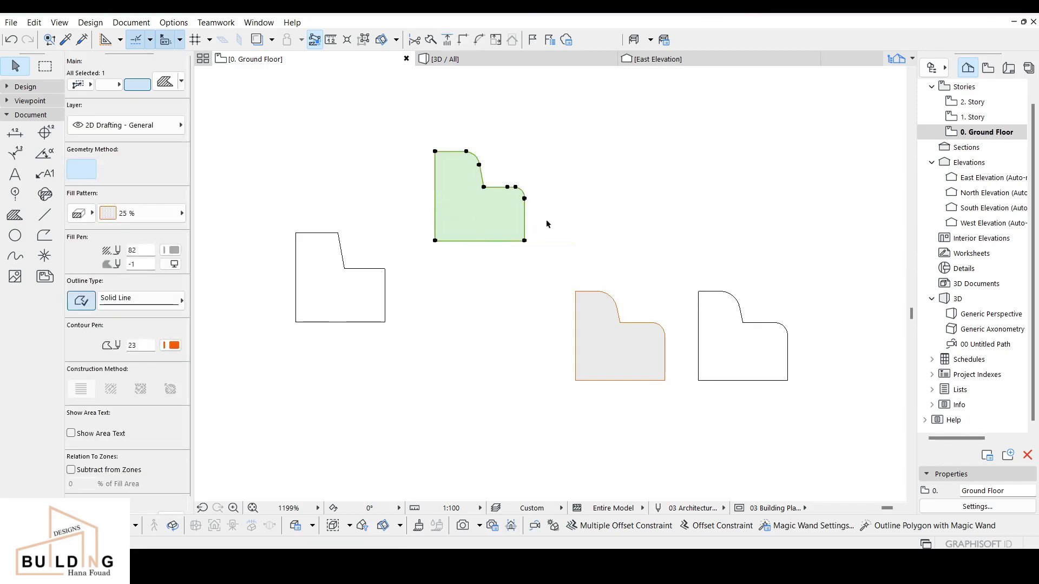
pyautogui.rightClick(492, 227)
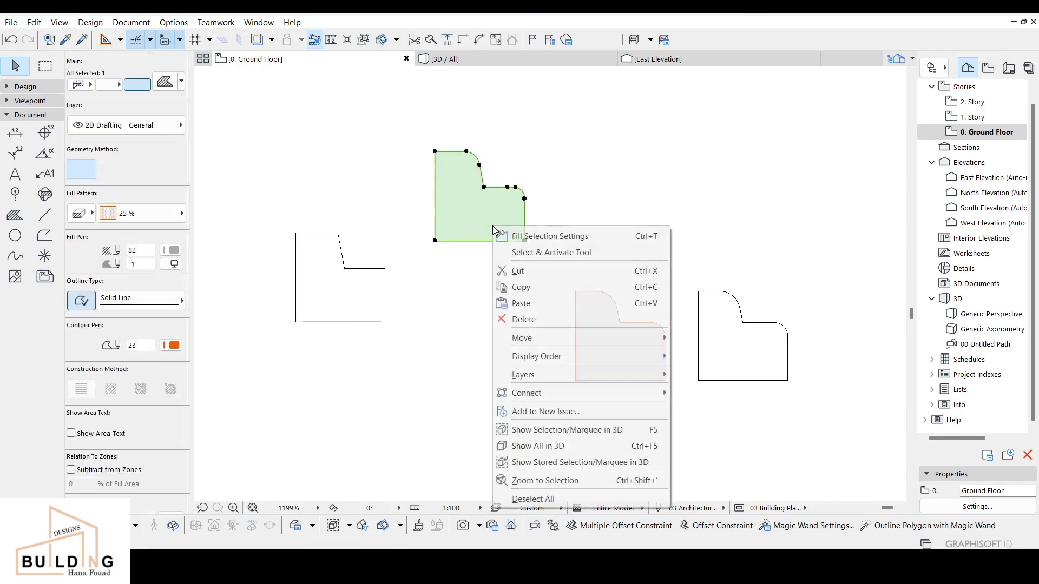
pyautogui.click(529, 294)
pyautogui.press('Escape')
pyautogui.click(231, 24)
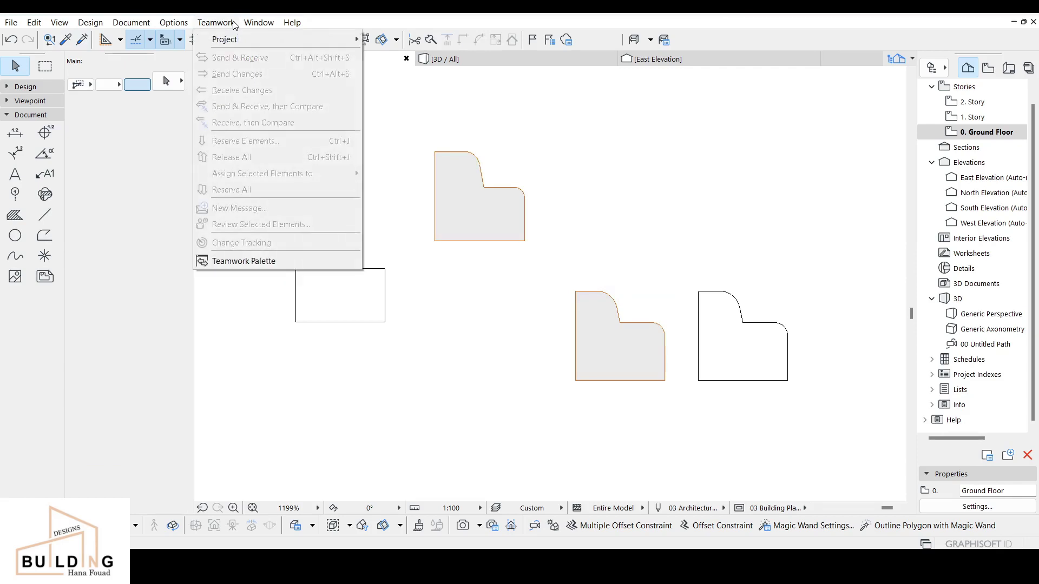
pyautogui.moveTo(264, 24)
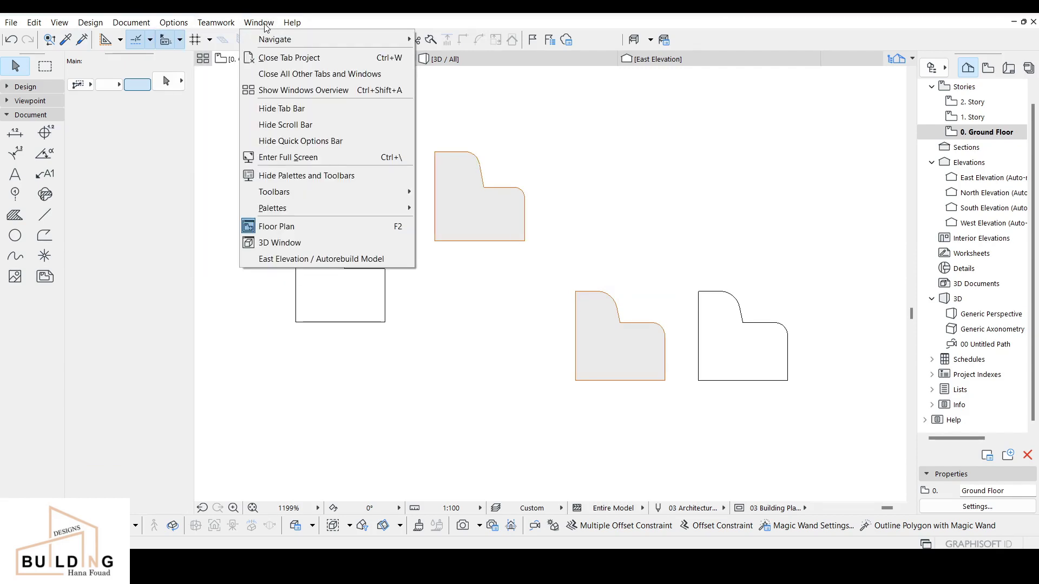
pyautogui.moveTo(188, 27)
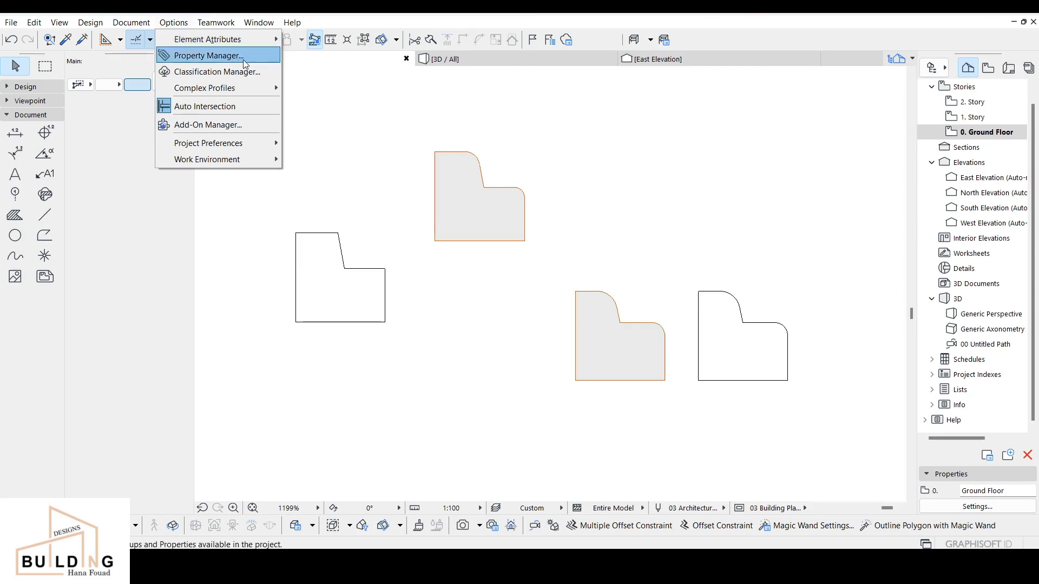
pyautogui.click(504, 219)
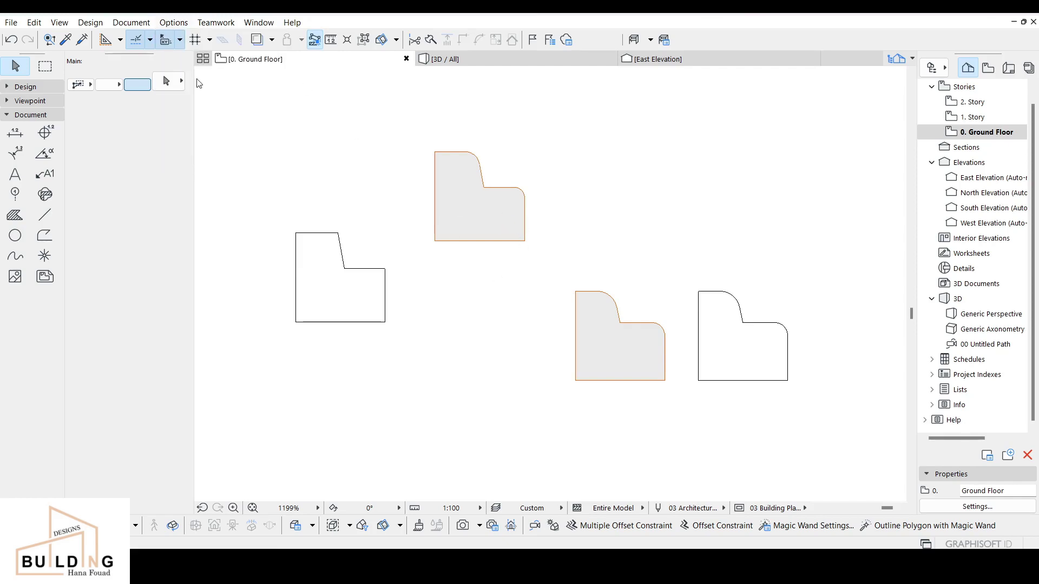
# - Create a new complex profile named kerb-2 in the Profile Manager
pyautogui.click(173, 24)
pyautogui.moveTo(206, 40)
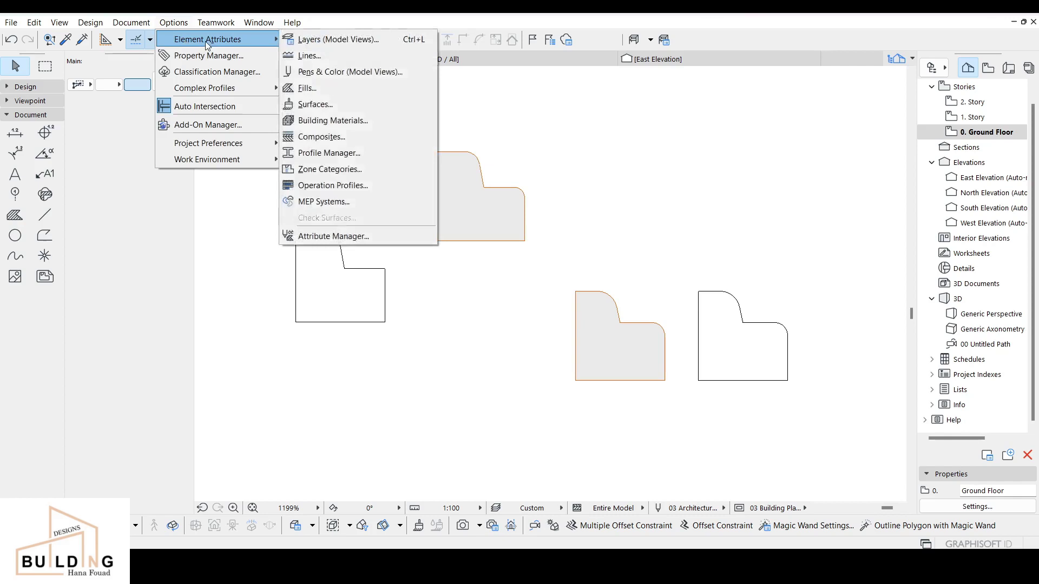
pyautogui.click(329, 153)
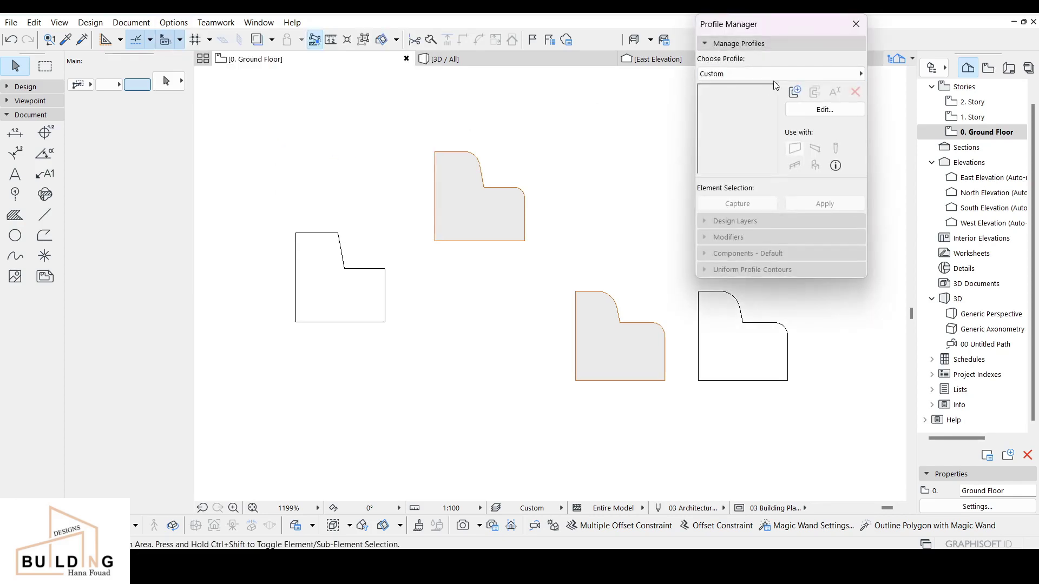
pyautogui.click(794, 94)
pyautogui.click(795, 93)
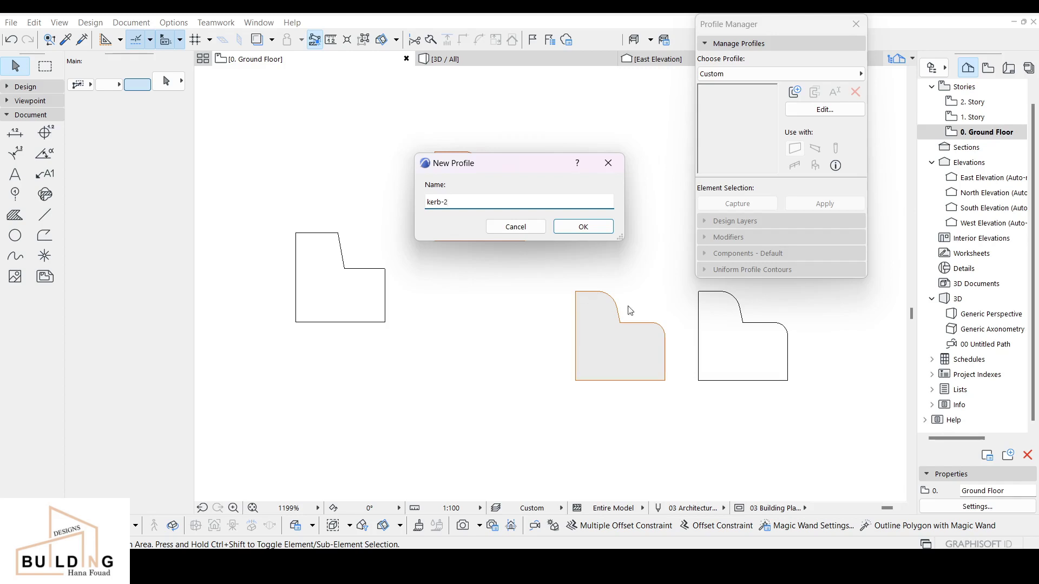
pyautogui.click(584, 227)
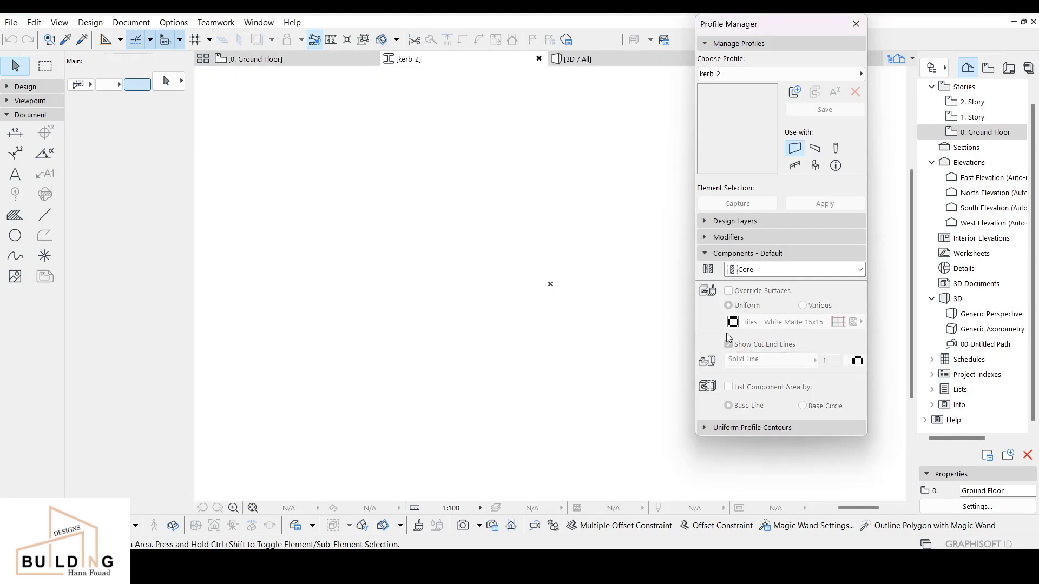
# - Paste the copied curb fill into the profile editor and confirm its placement
pyautogui.rightClick(458, 230)
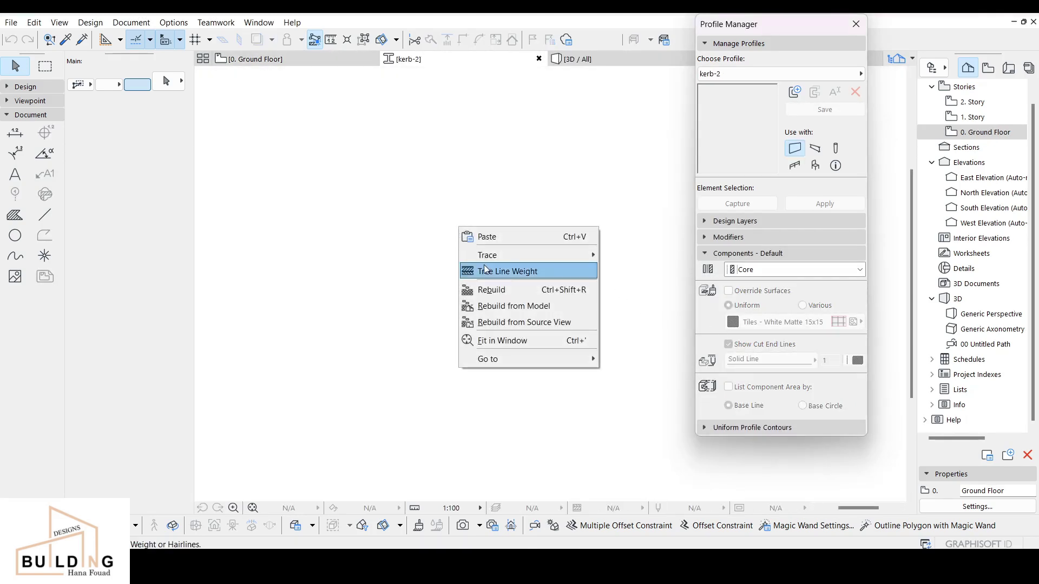
pyautogui.click(499, 236)
pyautogui.click(600, 292)
pyautogui.moveTo(515, 267); pyautogui.dragTo(426, 264)
pyautogui.rightClick(426, 264)
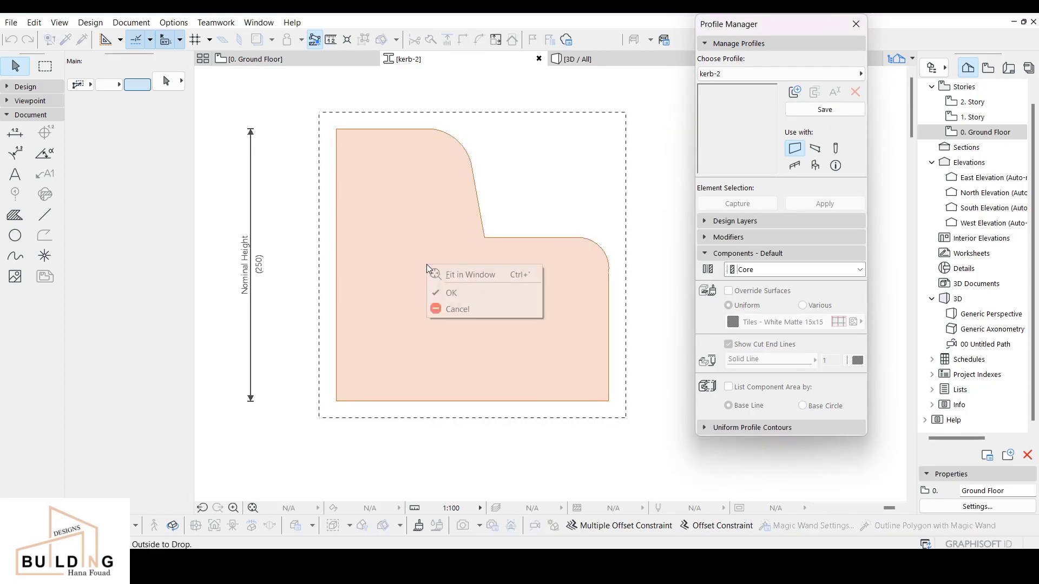
pyautogui.click(452, 293)
# - Override the Core component's surface uniformly with Pavement - Asphalt Light 24 and save the kerb-2 profile
pyautogui.click(791, 270)
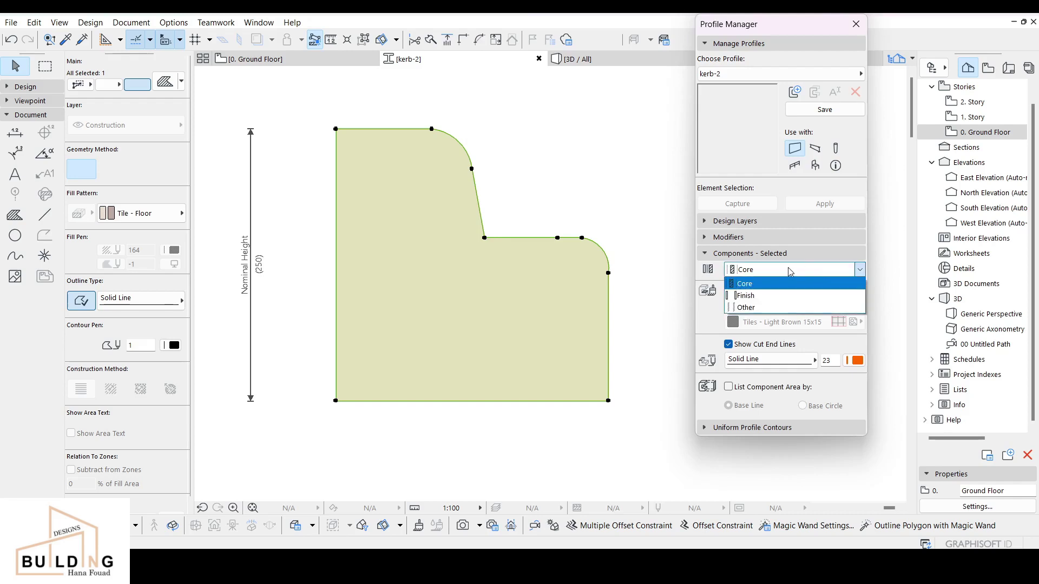
pyautogui.click(715, 312)
pyautogui.click(730, 291)
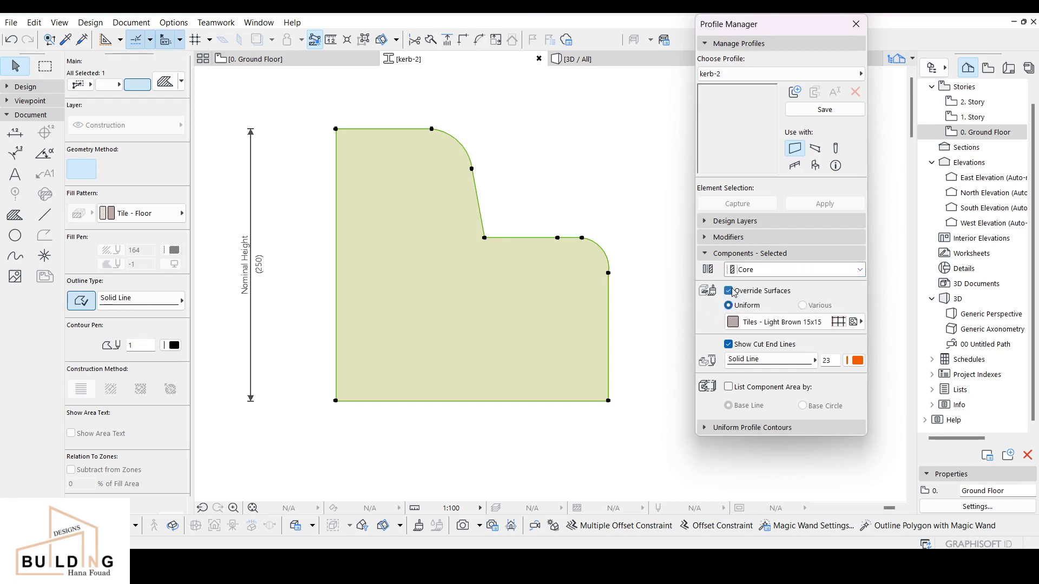
pyautogui.click(783, 324)
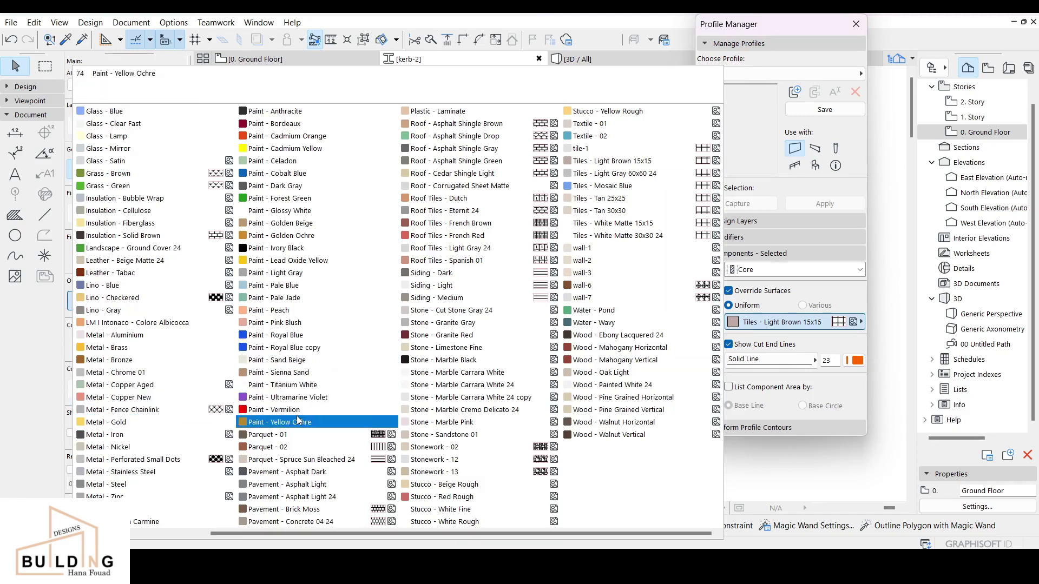
pyautogui.click(298, 488)
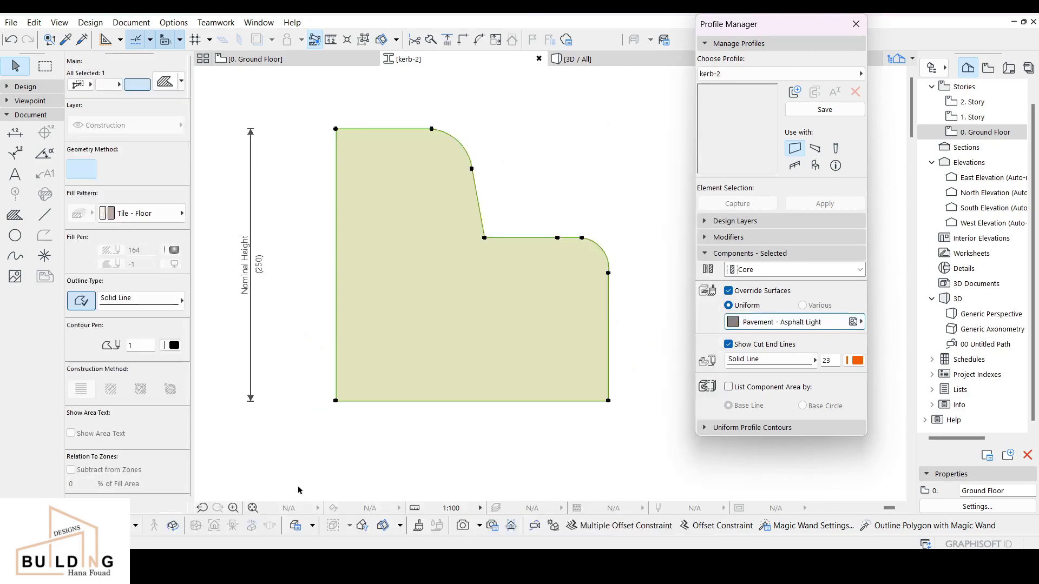
pyautogui.click(793, 322)
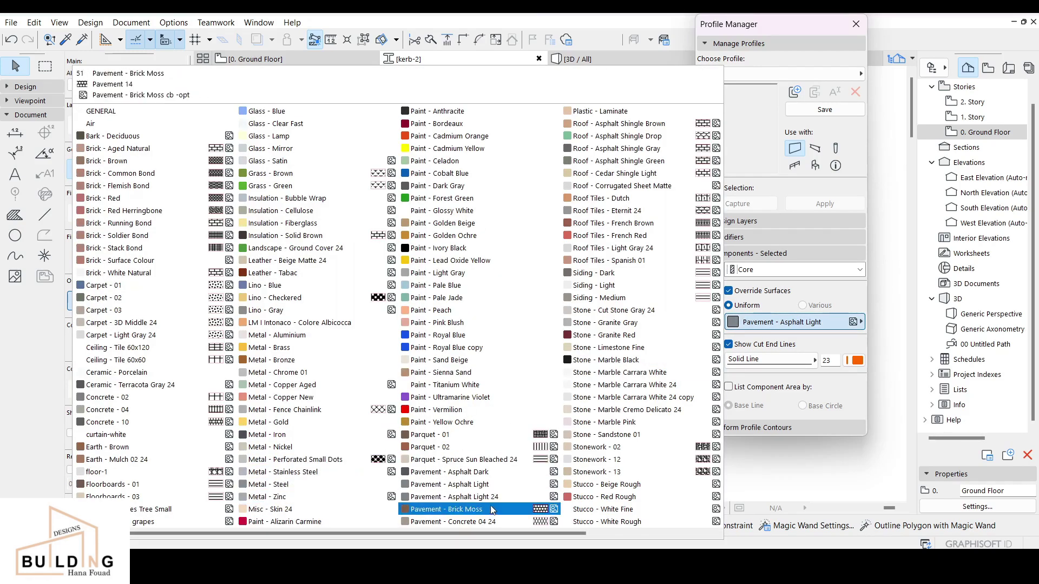
pyautogui.click(453, 497)
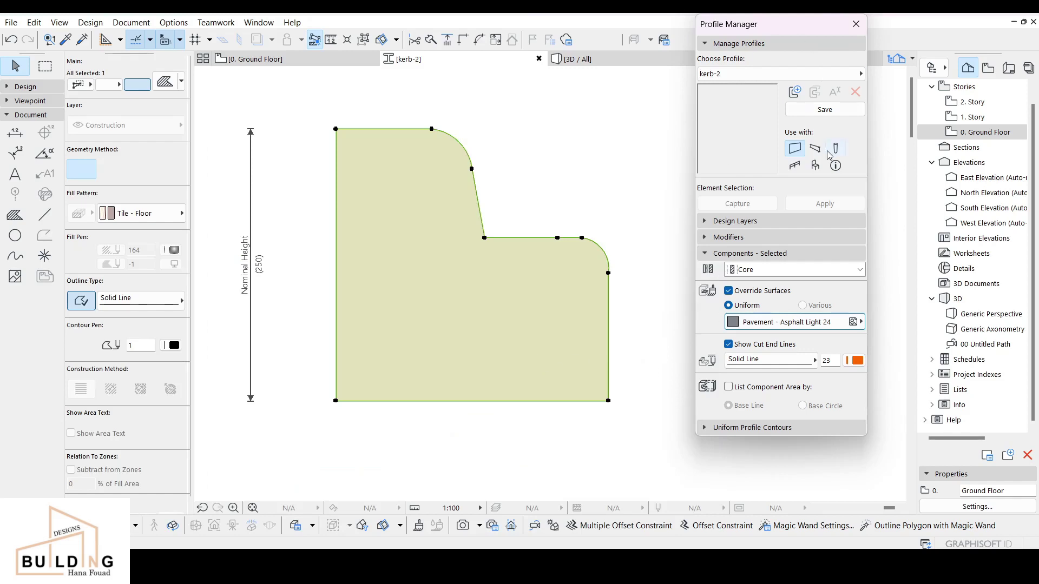
pyautogui.click(836, 118)
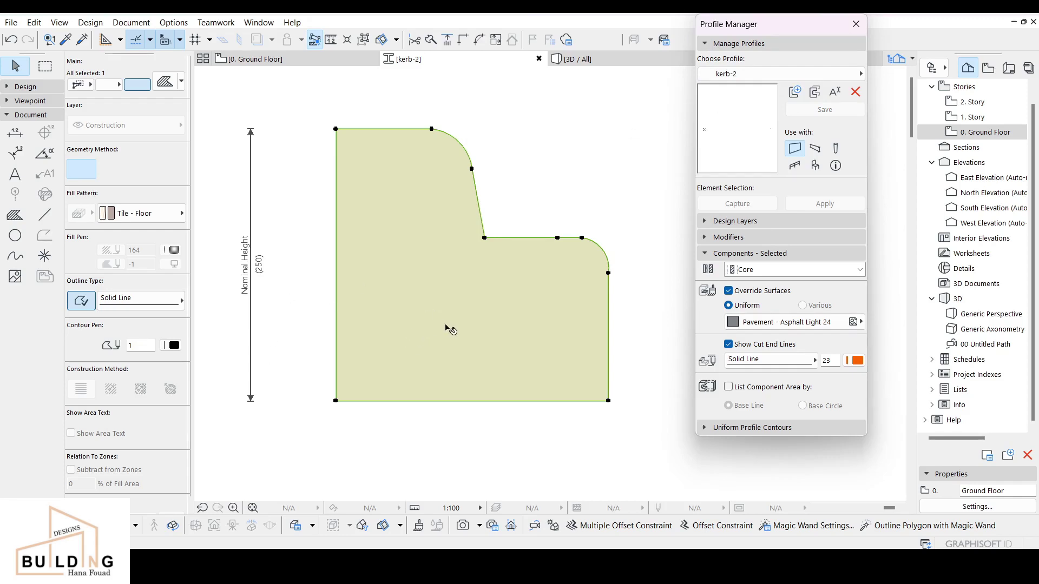
pyautogui.click(853, 26)
# - Set up the Wall tool on the Ground Floor plan with the complex profile kerb-2 as its structure
pyautogui.scroll(-3, 440, 276)
pyautogui.scroll(-3, 442, 362)
pyautogui.moveTo(444, 359); pyautogui.dragTo(543, 79, button='middle')
pyautogui.scroll(2, 486, 302)
pyautogui.moveTo(485, 300); pyautogui.dragTo(663, 317, button='middle')
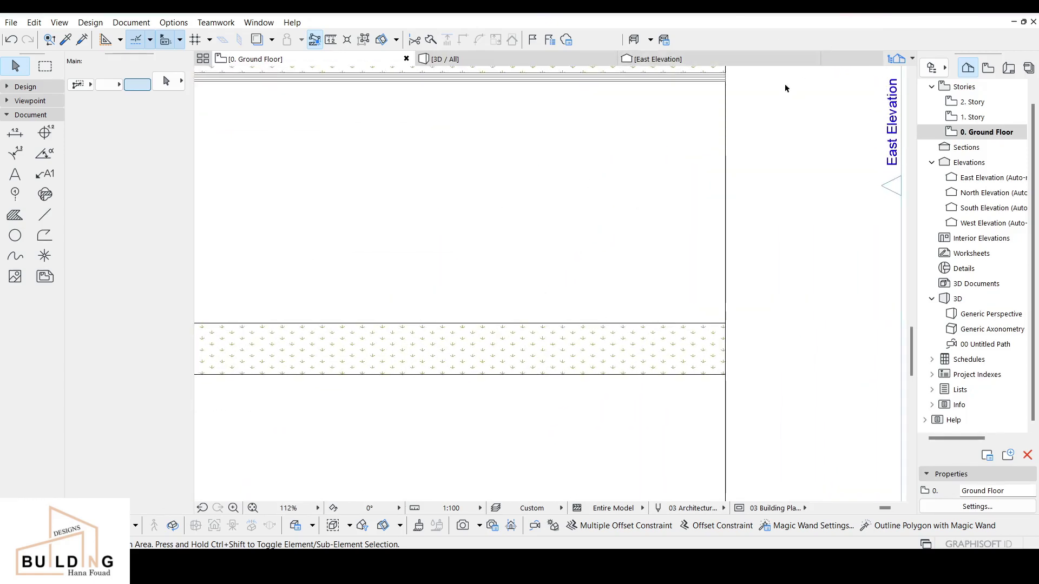
pyautogui.click(7, 116)
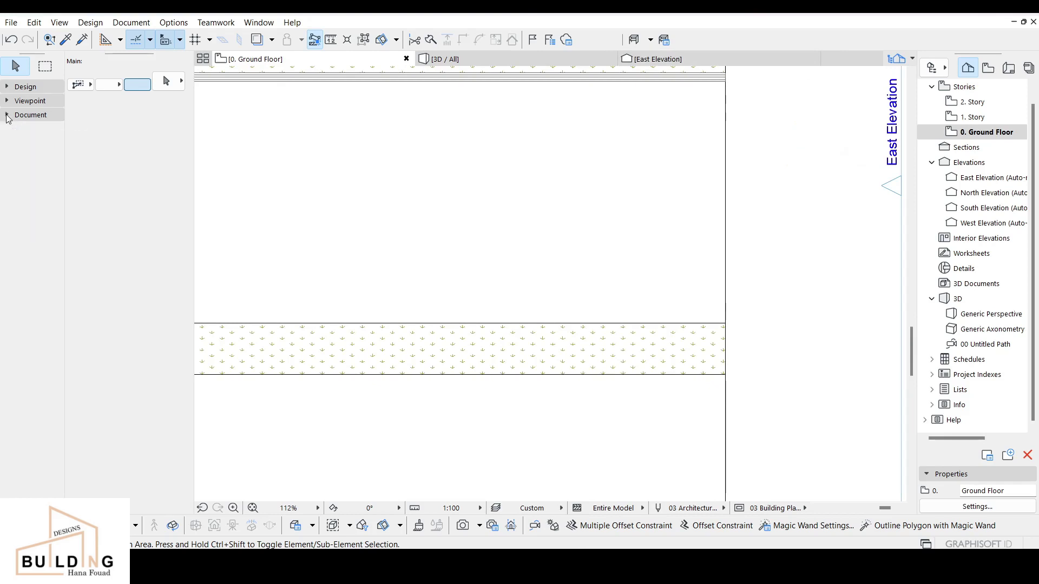
pyautogui.click(8, 88)
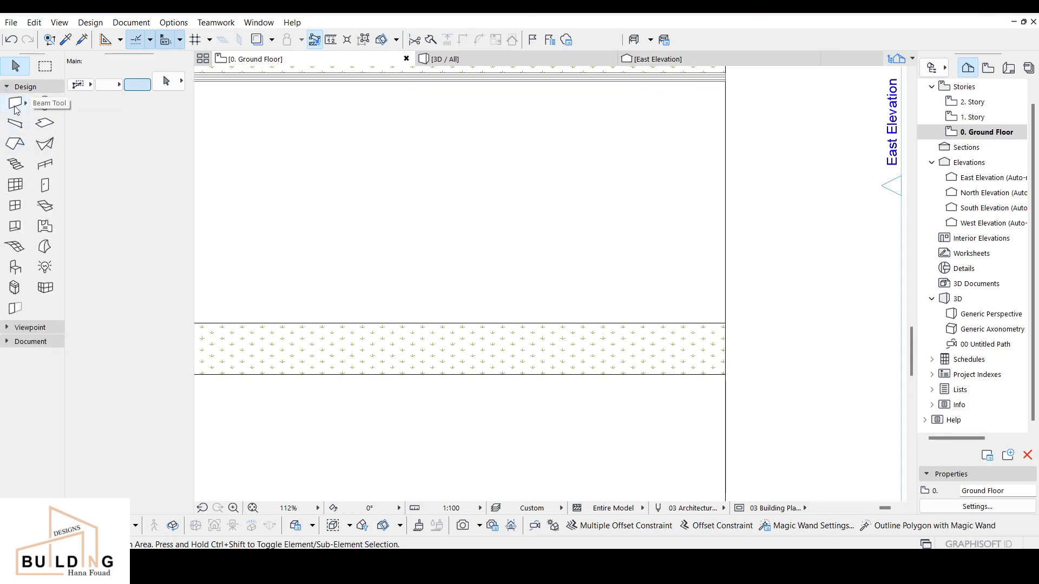
pyautogui.click(14, 105)
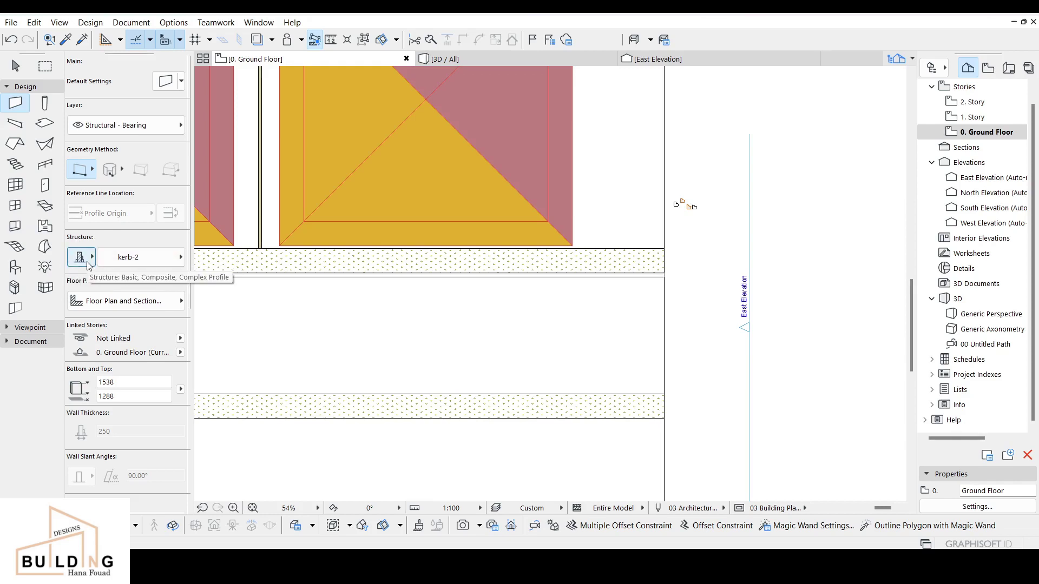
pyautogui.click(83, 259)
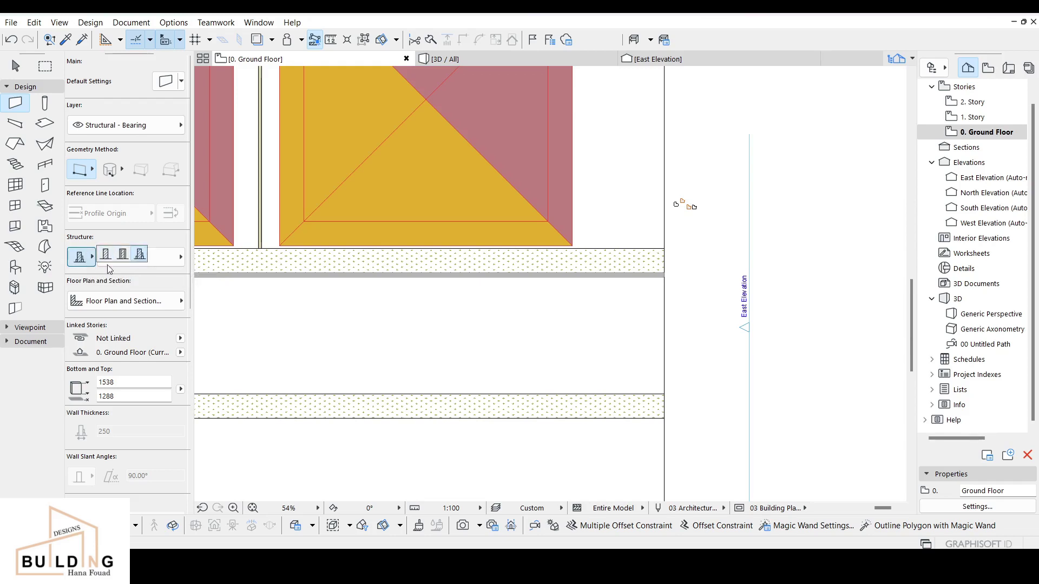
pyautogui.click(166, 264)
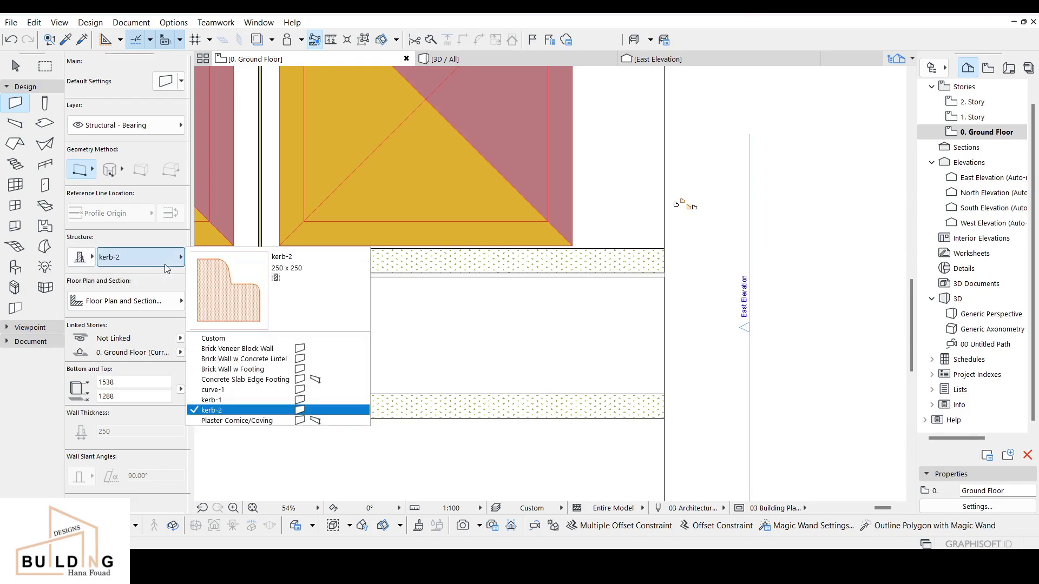
pyautogui.click(221, 411)
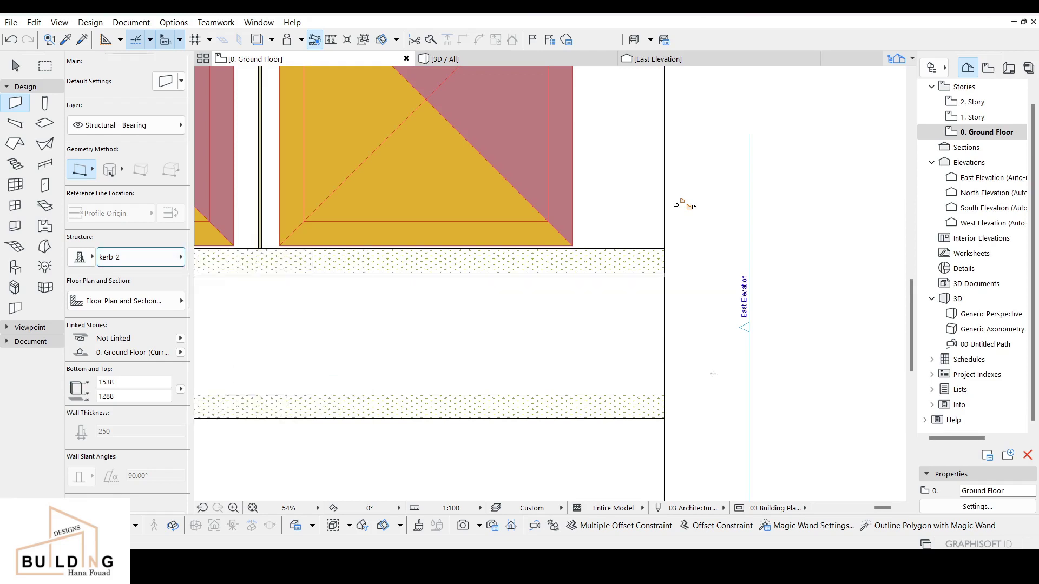
# - Draw a straight kerb-2 wall segment about 3500 mm long, running north-south outside the site's east edge
pyautogui.scroll(-2, 674, 390)
pyautogui.moveTo(674, 390); pyautogui.dragTo(555, 353, button='middle')
pyautogui.scroll(3, 582, 338)
pyautogui.click(583, 259)
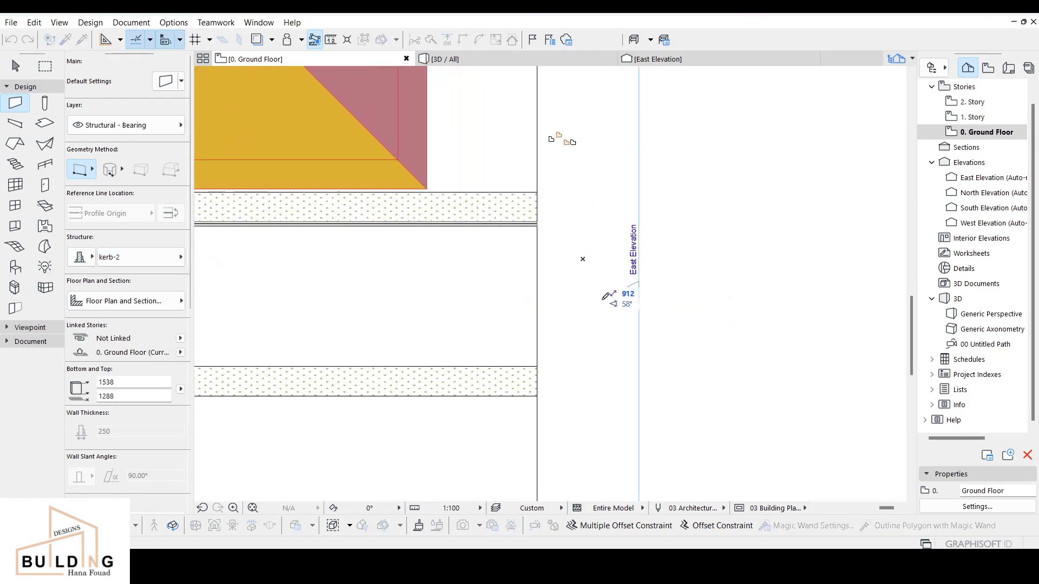
pyautogui.click(584, 434)
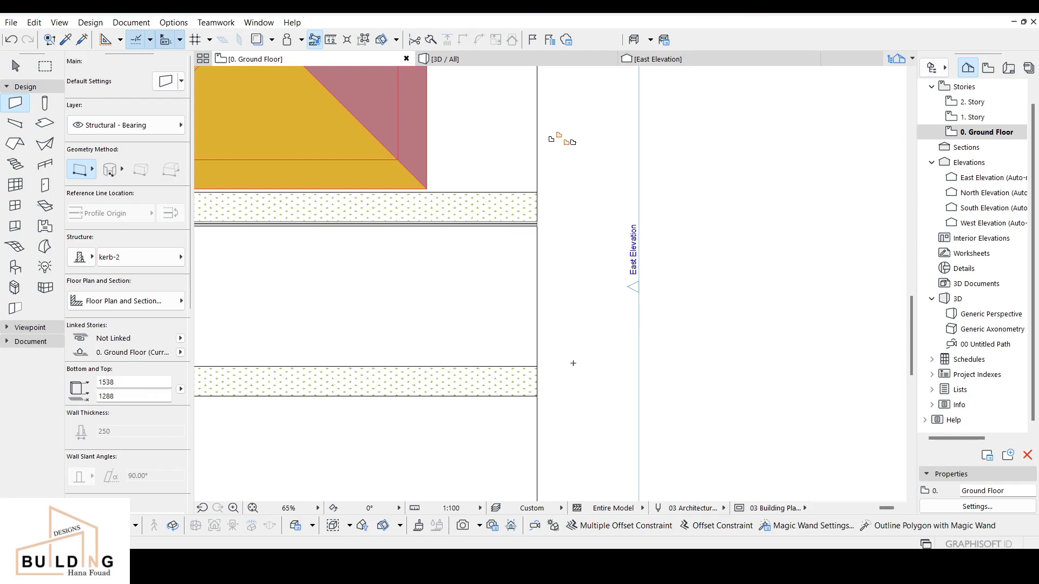
pyautogui.press('Escape')
# - In the 3D view, move the kerb-2 wall segment to the open space in front of the site's east end
pyautogui.scroll(-6, 573, 363)
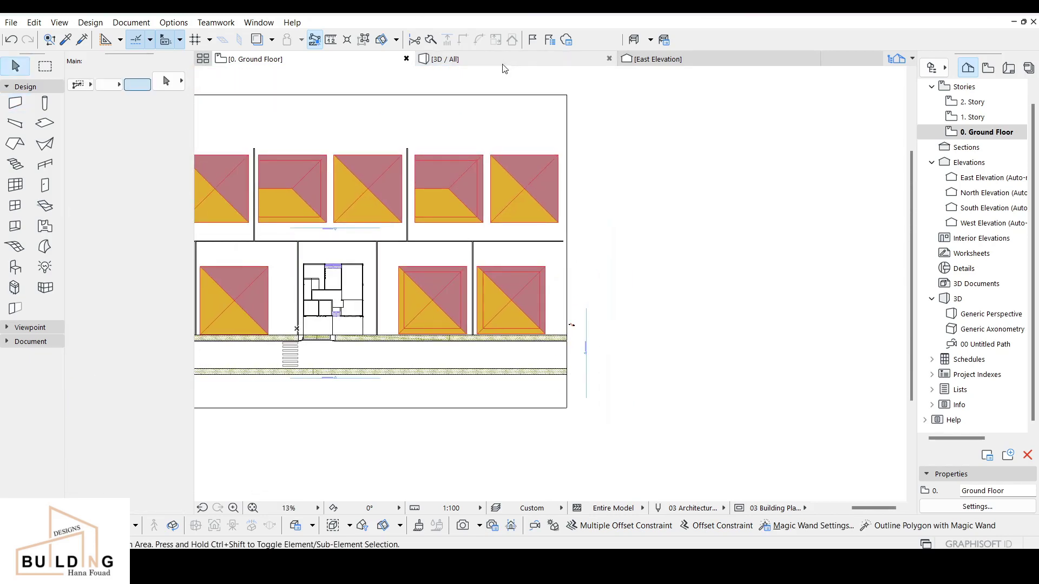
pyautogui.click(503, 59)
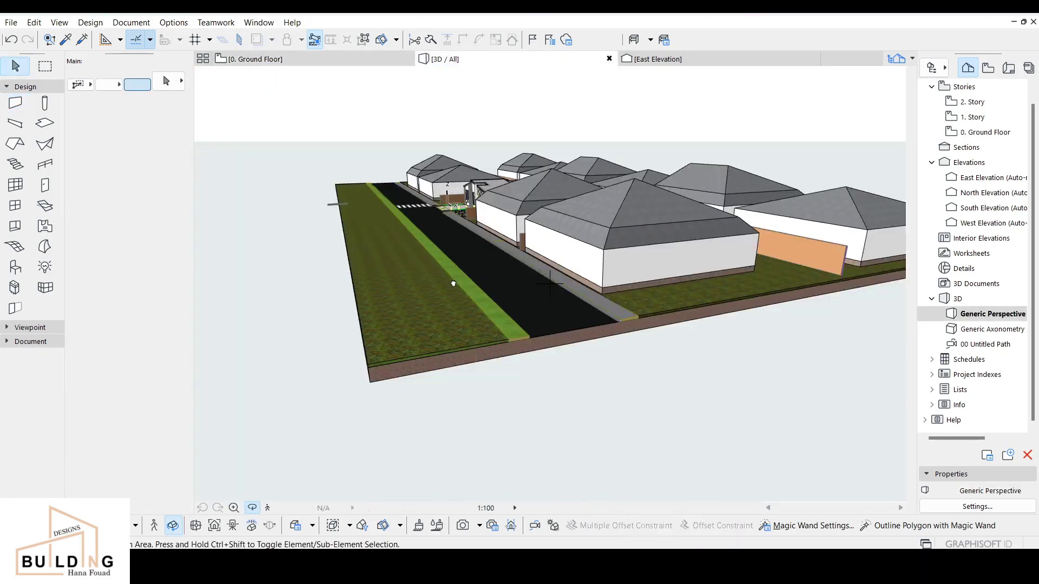
pyautogui.moveTo(453, 283); pyautogui.dragTo(404, 262, button='middle')
pyautogui.press('Escape')
pyautogui.click(331, 202)
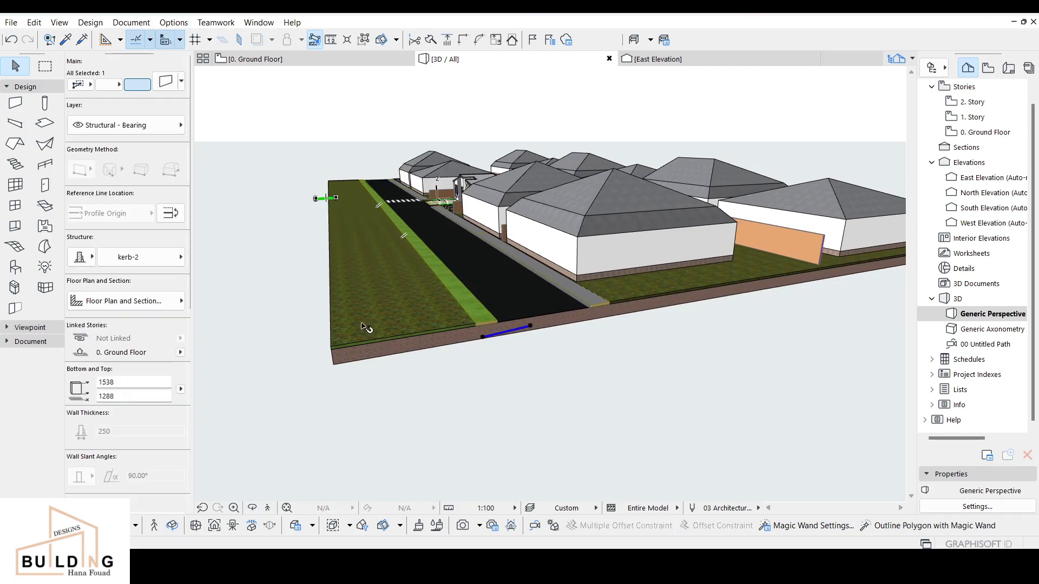
pyautogui.hotkey('ctrl', 'd')
pyautogui.click(333, 199)
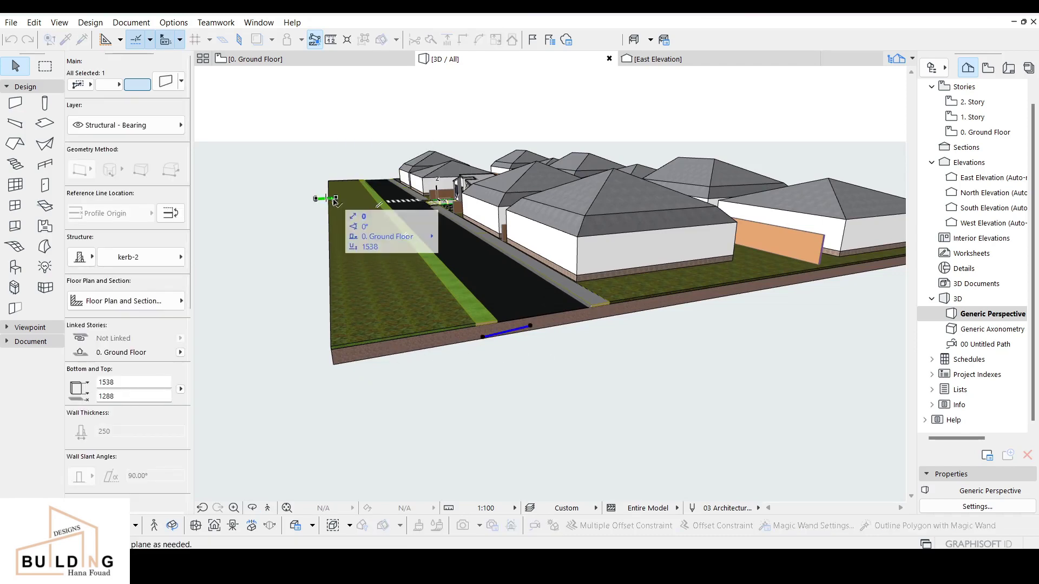
pyautogui.click(519, 381)
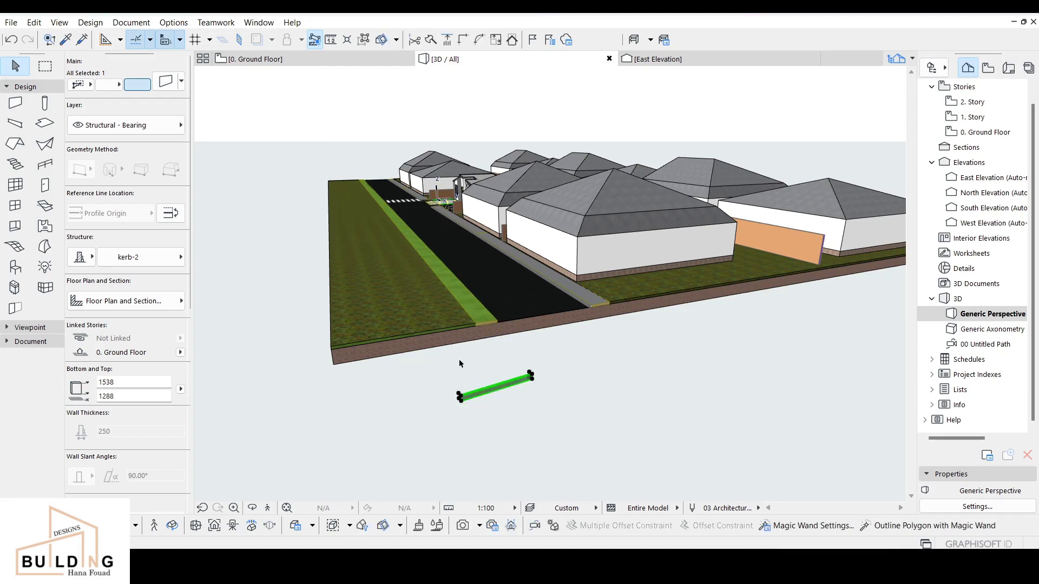
# - Move the kerb segment by its lower end corner onto the road-side corner of the far sidewalk
pyautogui.scroll(5, 460, 364)
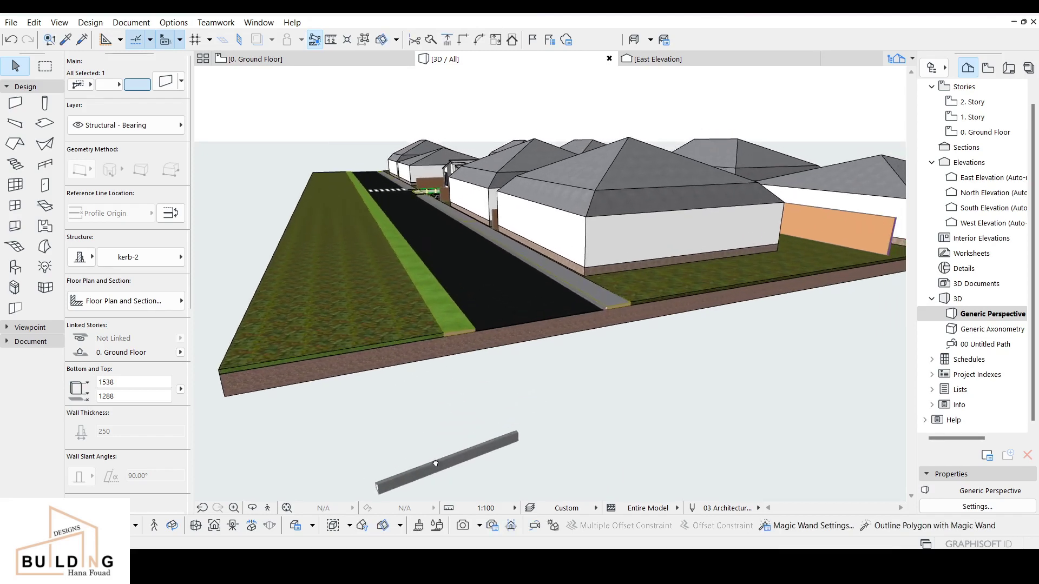
pyautogui.click(377, 487)
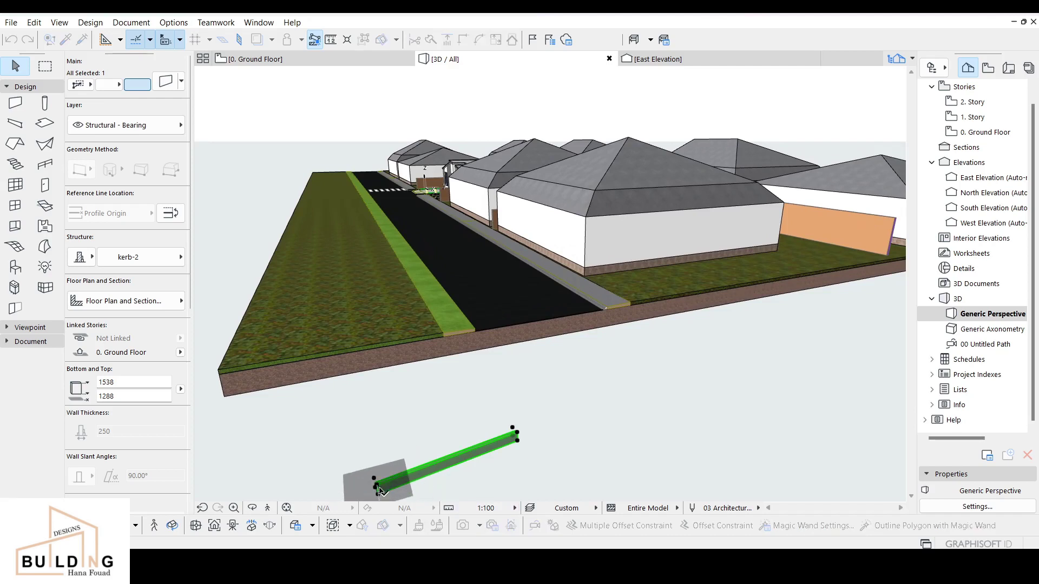
pyautogui.click(379, 489)
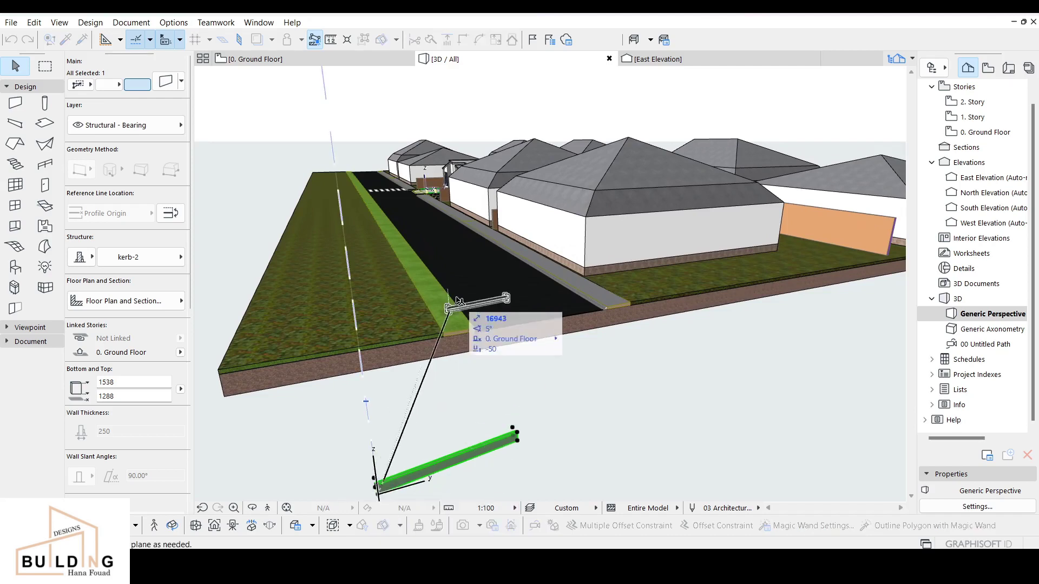
pyautogui.scroll(1, 459, 301)
pyautogui.click(478, 335)
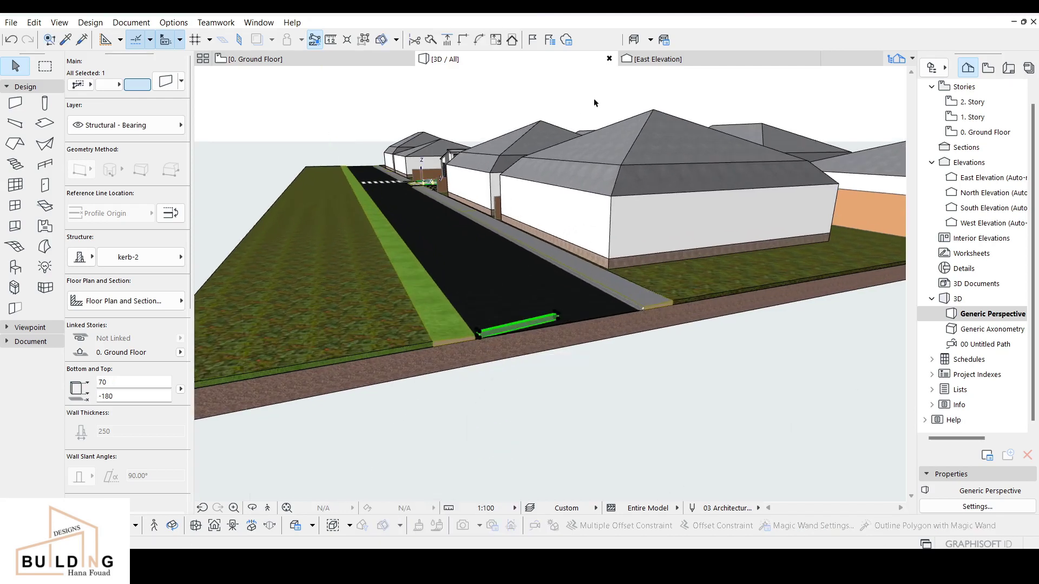
pyautogui.click(656, 59)
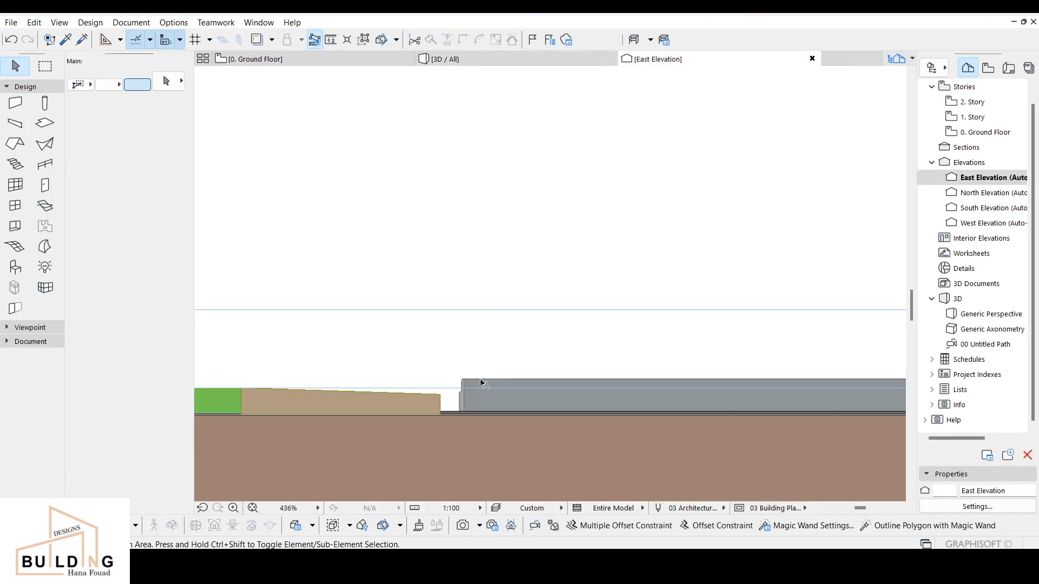
pyautogui.click(417, 413)
pyautogui.click(391, 425)
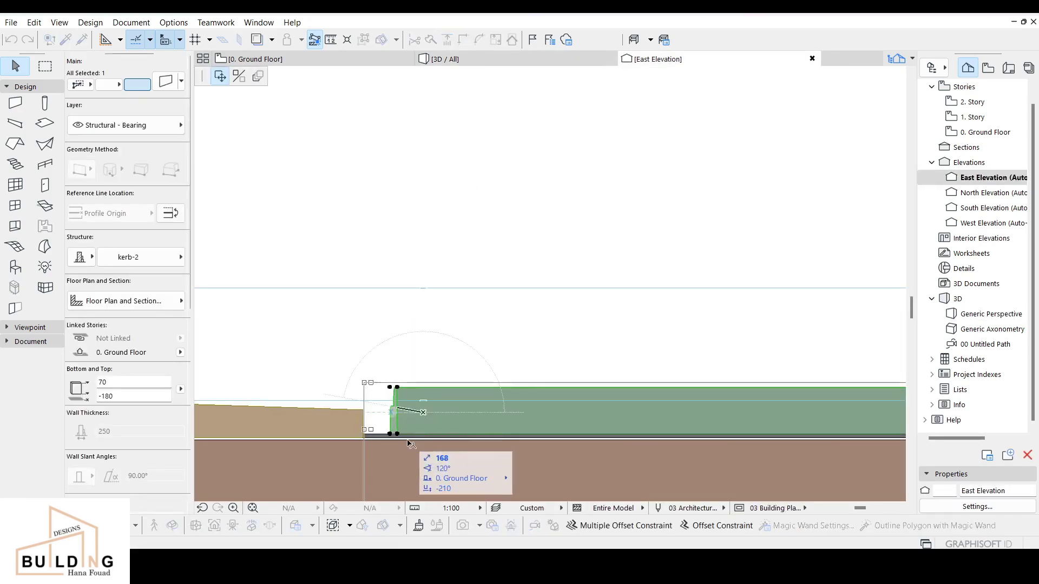
pyautogui.press('Escape')
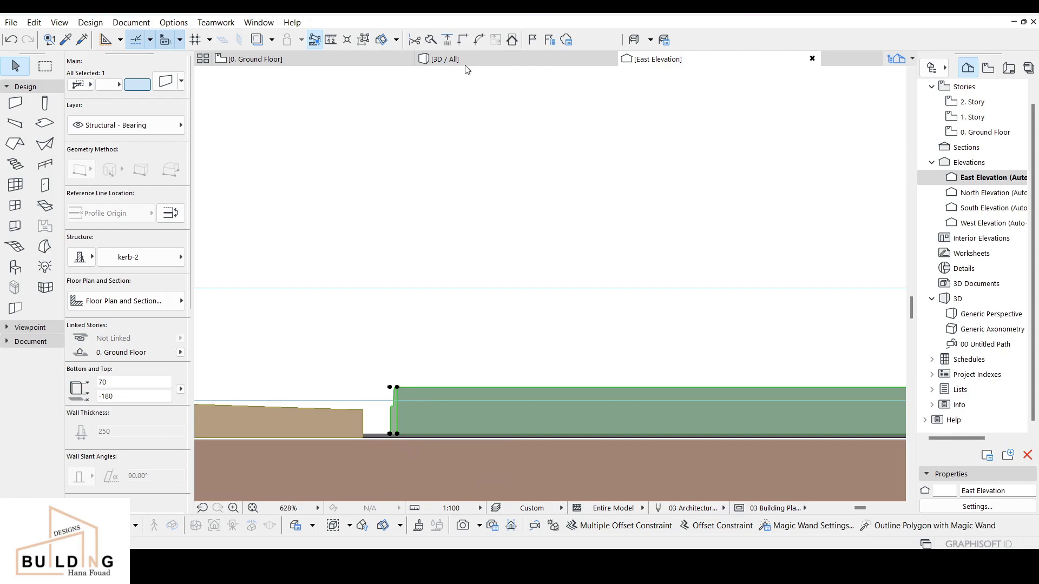
# - On the Ground Floor plan, rotate the kerb segment about 90° clockwise around its northern end
pyautogui.click(306, 65)
pyautogui.scroll(5, 563, 357)
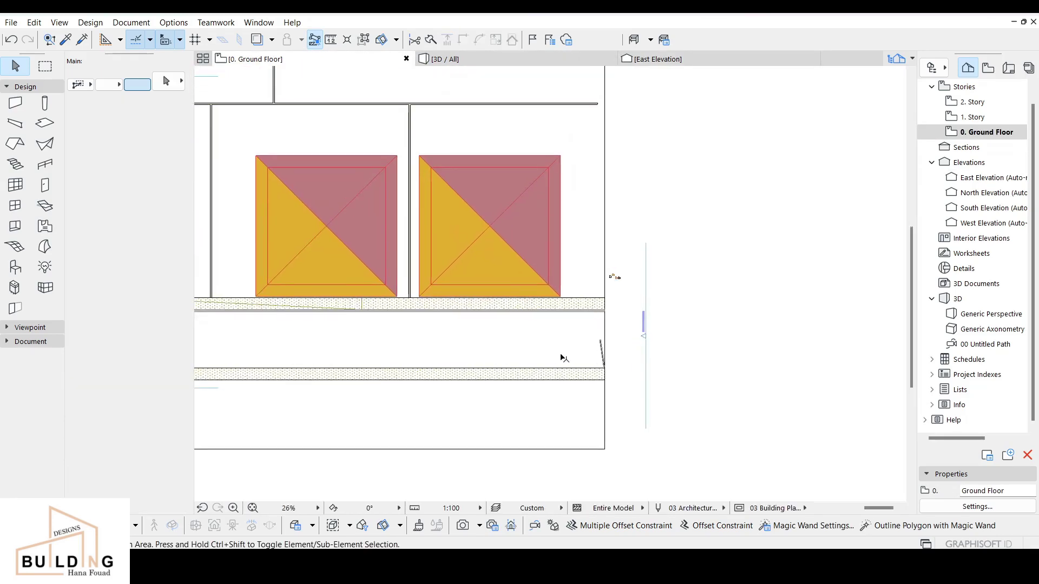
pyautogui.scroll(5, 581, 355)
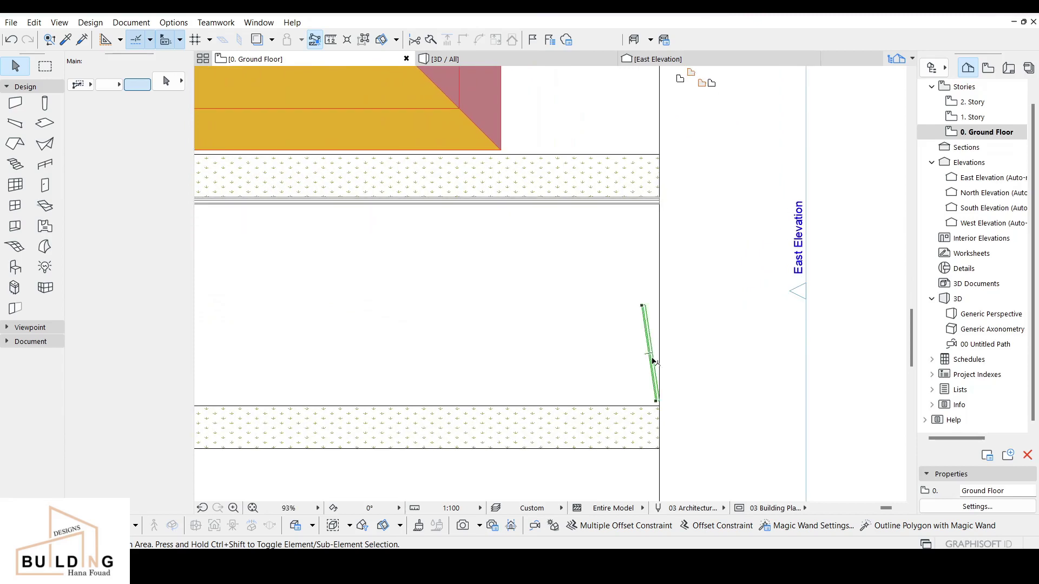
pyautogui.click(653, 361)
pyautogui.hotkey('ctrl', 'e')
pyautogui.click(644, 306)
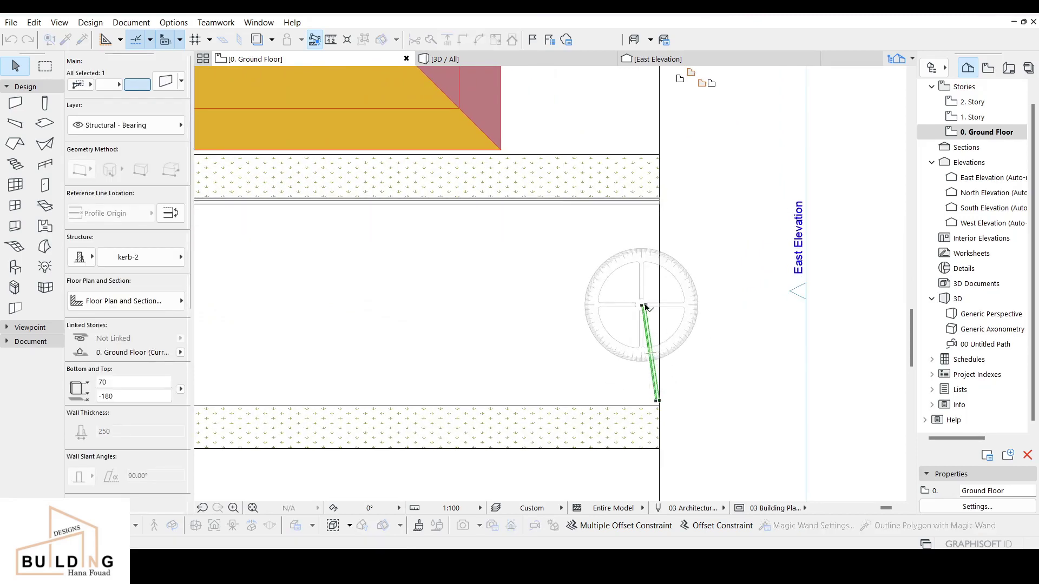
pyautogui.click(772, 306)
pyautogui.click(637, 422)
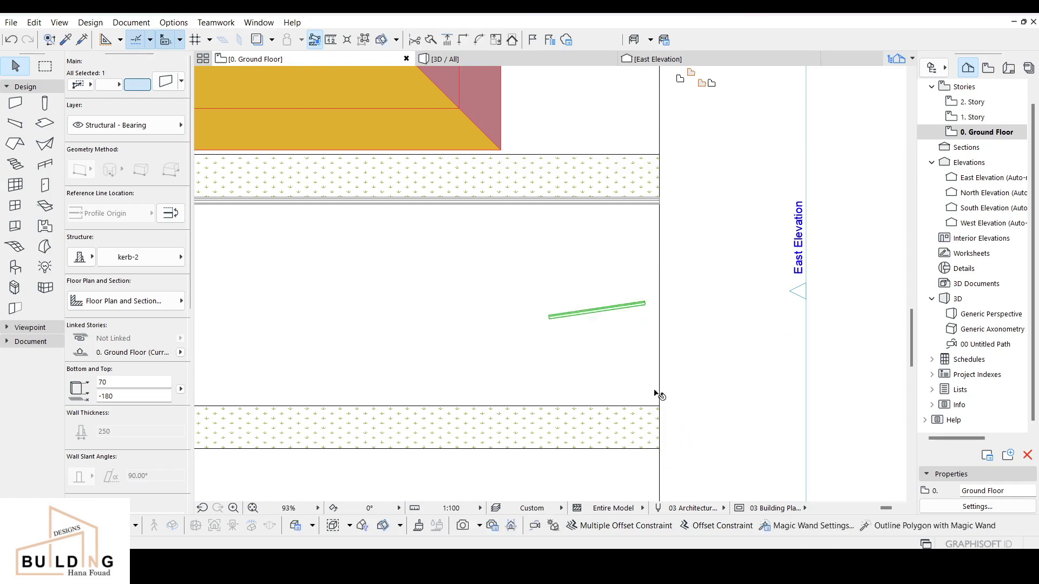
# - Move the kerb's end to the far sidewalk's road-side corner and rotate the segment flush along the sidewalk edge
pyautogui.scroll(3, 646, 313)
pyautogui.click(645, 298)
pyautogui.moveTo(670, 387); pyautogui.dragTo(682, 235, button='middle')
pyautogui.scroll(4, 692, 333)
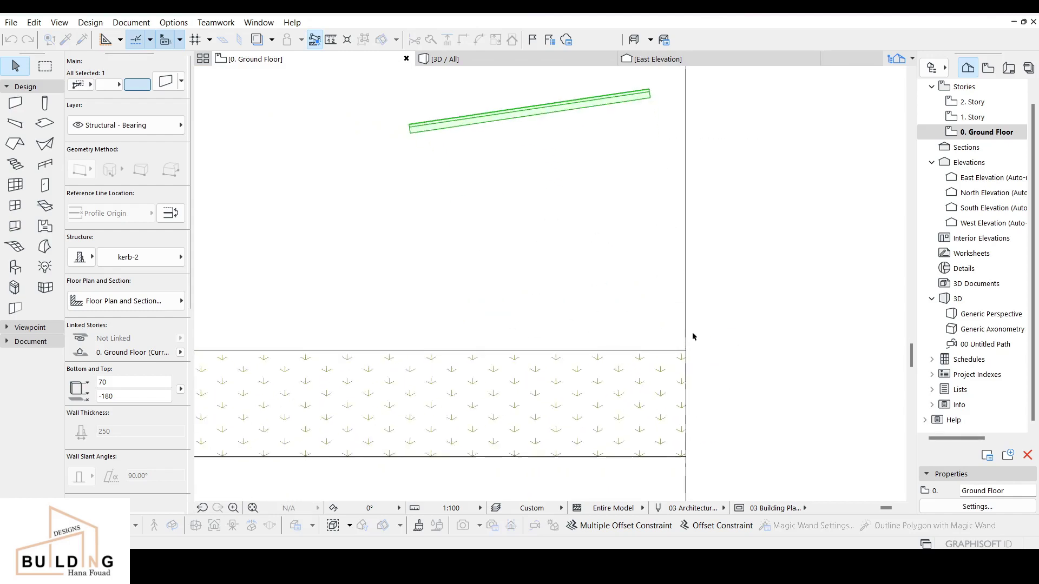
pyautogui.click(678, 363)
pyautogui.click(679, 363)
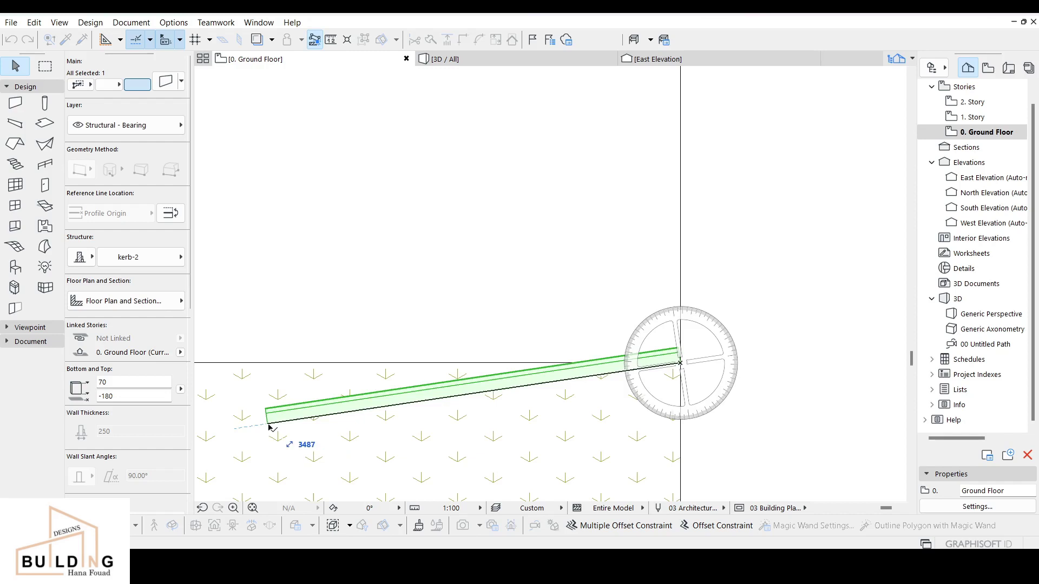
pyautogui.click(275, 363)
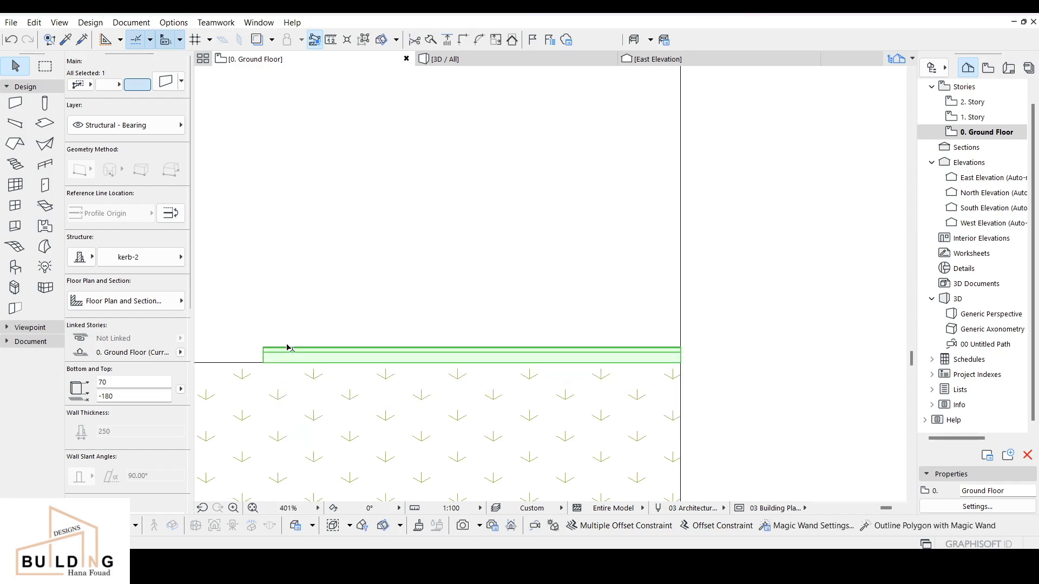
# - In the East Elevation, lower the kerb so its top corner meets the sidewalk's top edge, with its top at -50
pyautogui.click(479, 62)
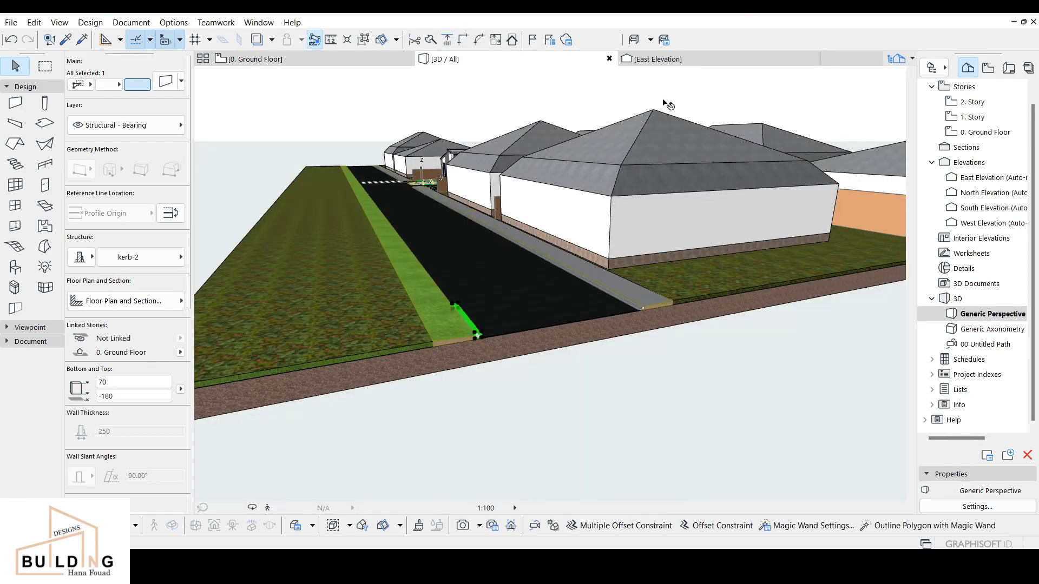
pyautogui.click(688, 61)
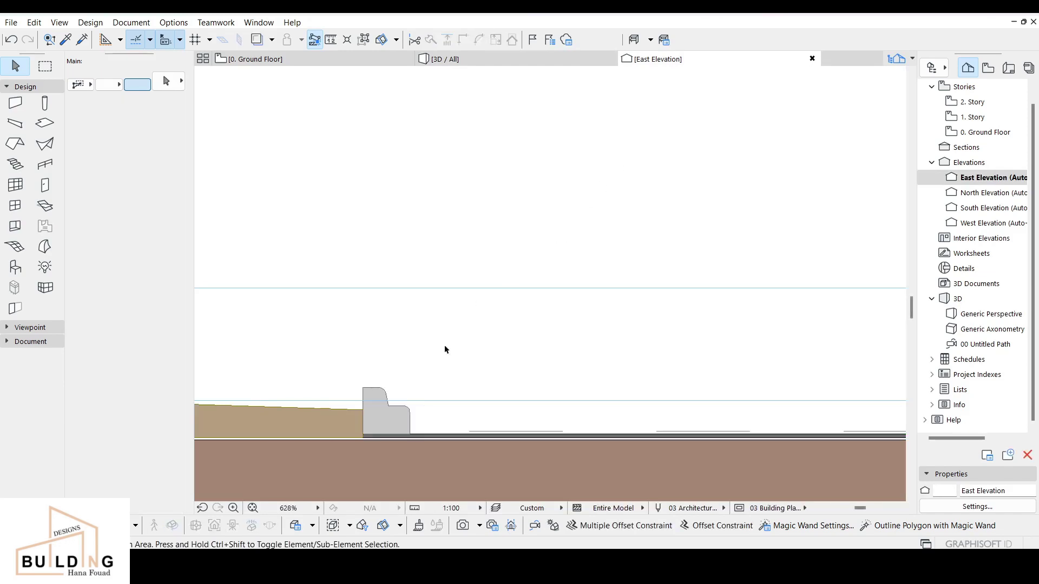
pyautogui.click(401, 354)
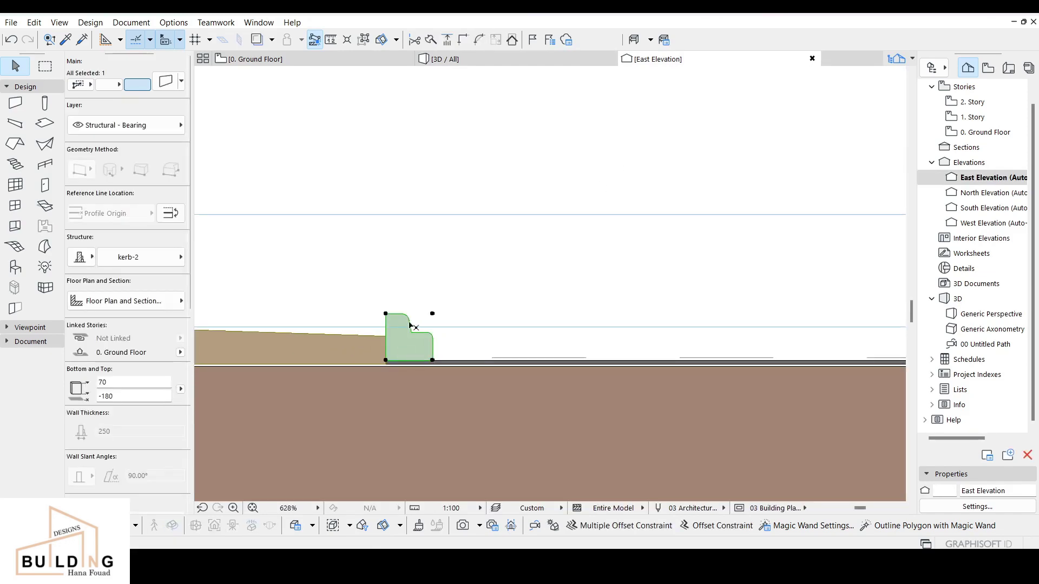
pyautogui.click(385, 313)
pyautogui.moveTo(385, 314); pyautogui.dragTo(385, 336)
pyautogui.scroll(-5, 447, 373)
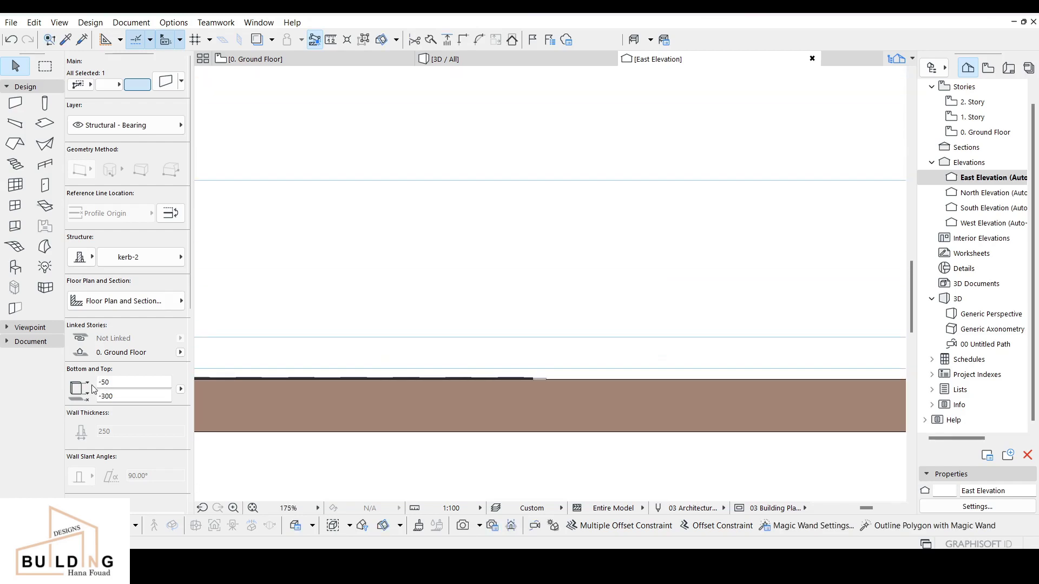
pyautogui.scroll(2, 544, 376)
pyautogui.moveTo(438, 377); pyautogui.dragTo(845, 360, button='middle')
pyautogui.scroll(-1, 706, 358)
pyautogui.scroll(4, 390, 354)
pyautogui.scroll(1, 545, 371)
pyautogui.moveTo(614, 370); pyautogui.dragTo(442, 402, button='middle')
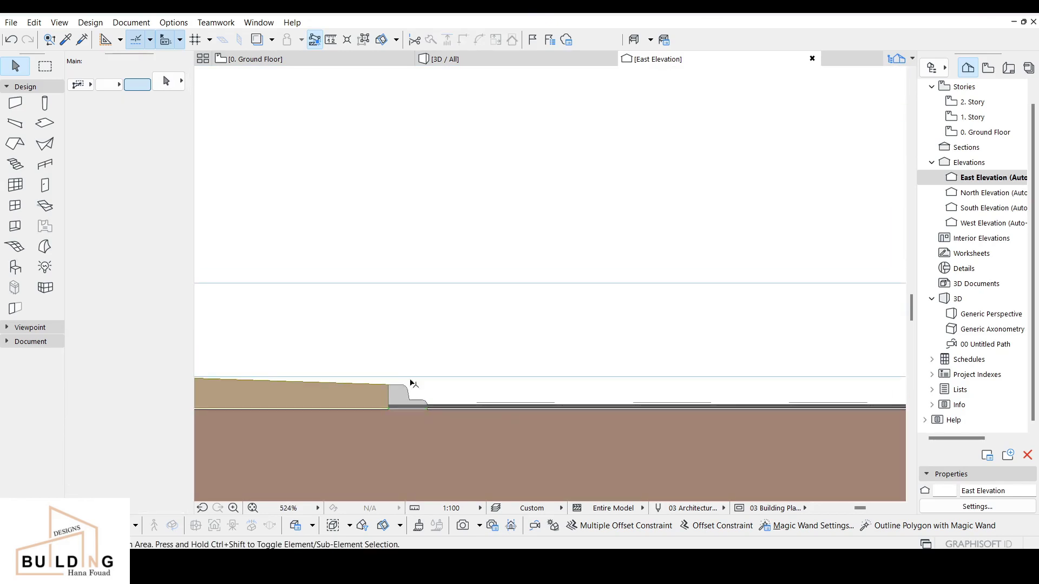
# - In the 3D view, stretch the kerb-2 segment along the far sidewalk to the opposite end of the road
pyautogui.click(456, 57)
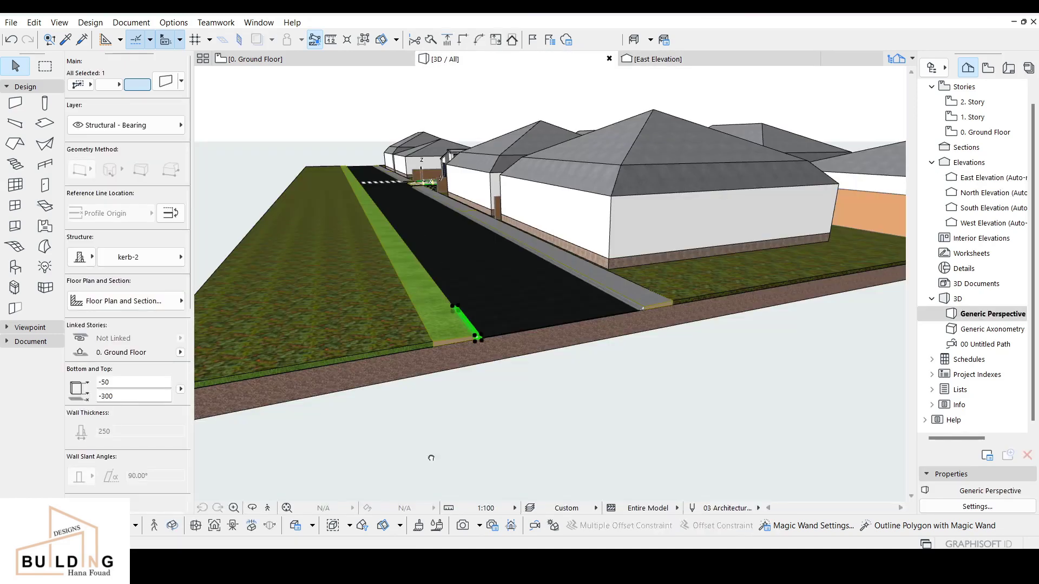
pyautogui.scroll(3, 466, 361)
pyautogui.click(252, 508)
pyautogui.moveTo(555, 432); pyautogui.dragTo(620, 386)
pyautogui.moveTo(707, 387); pyautogui.dragTo(660, 389)
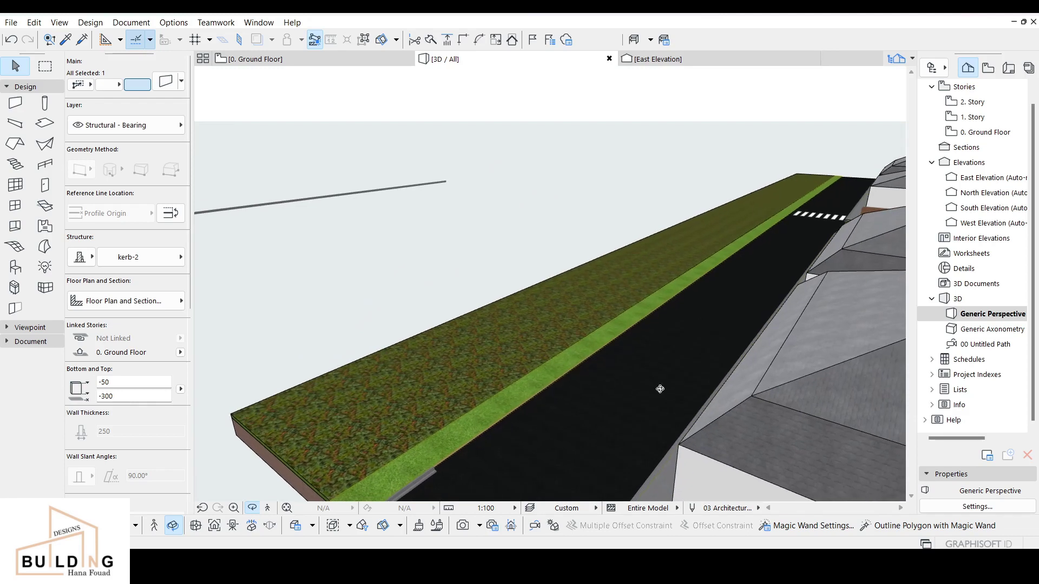
pyautogui.press('Escape')
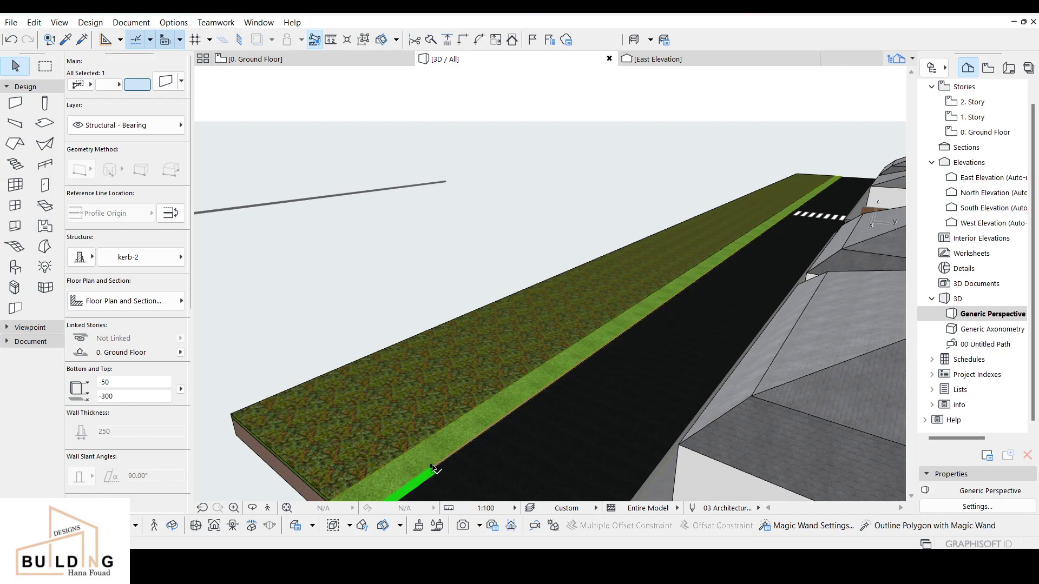
pyautogui.click(433, 469)
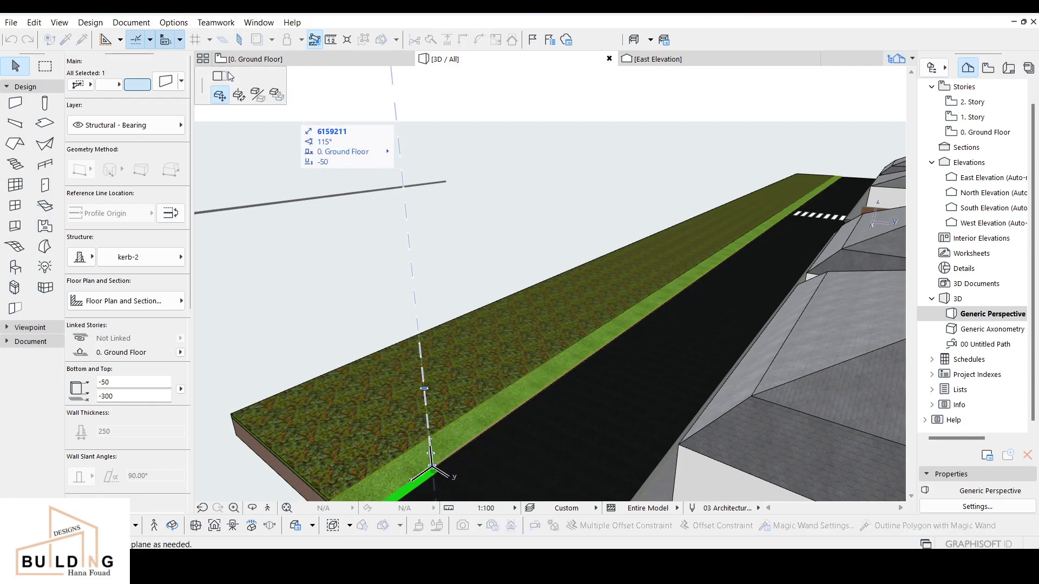
pyautogui.click(219, 79)
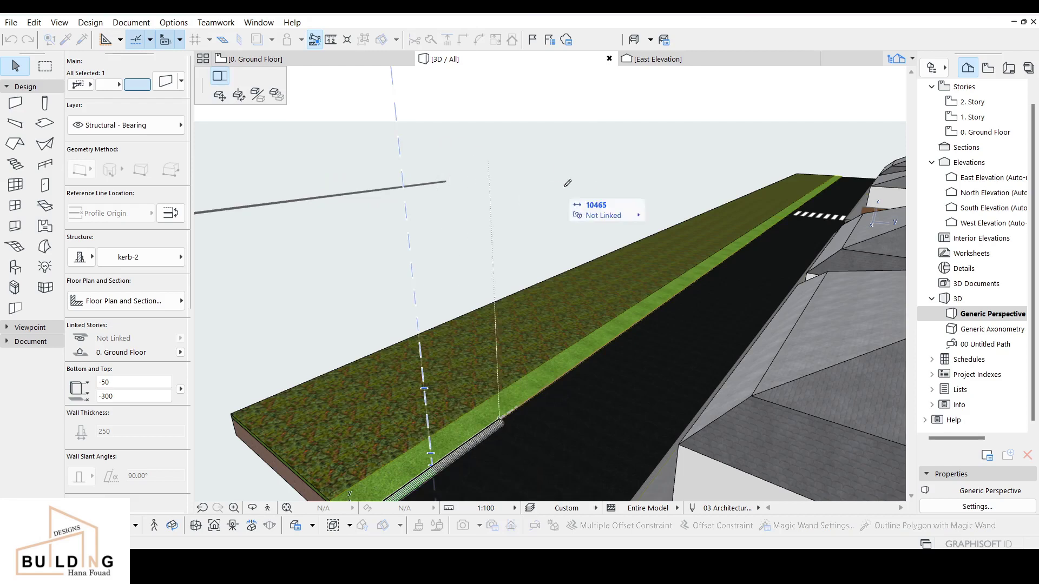
pyautogui.moveTo(797, 194); pyautogui.dragTo(626, 399, button='middle')
pyautogui.scroll(2, 747, 346)
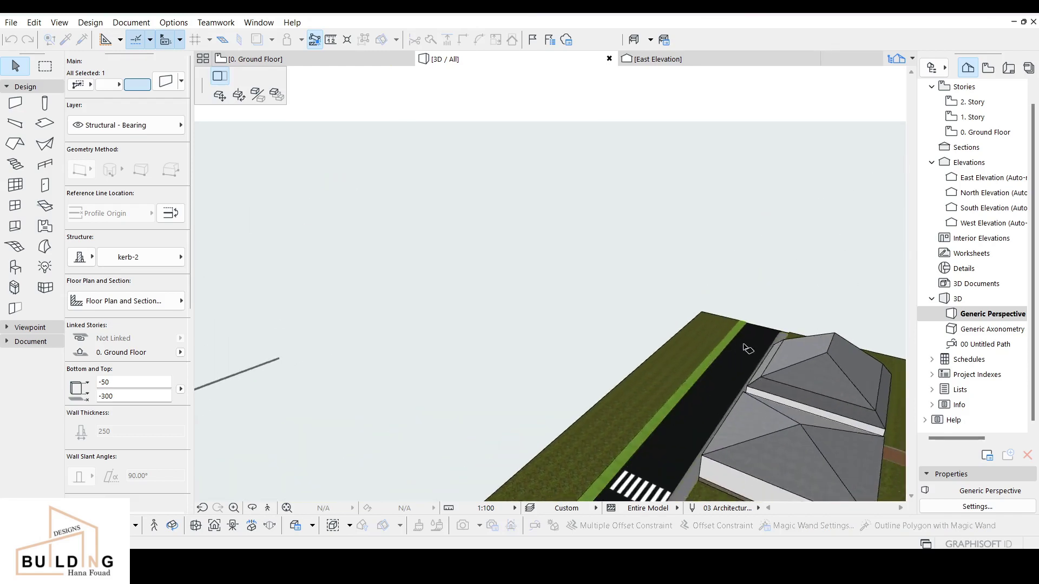
pyautogui.scroll(1, 752, 322)
pyautogui.click(749, 322)
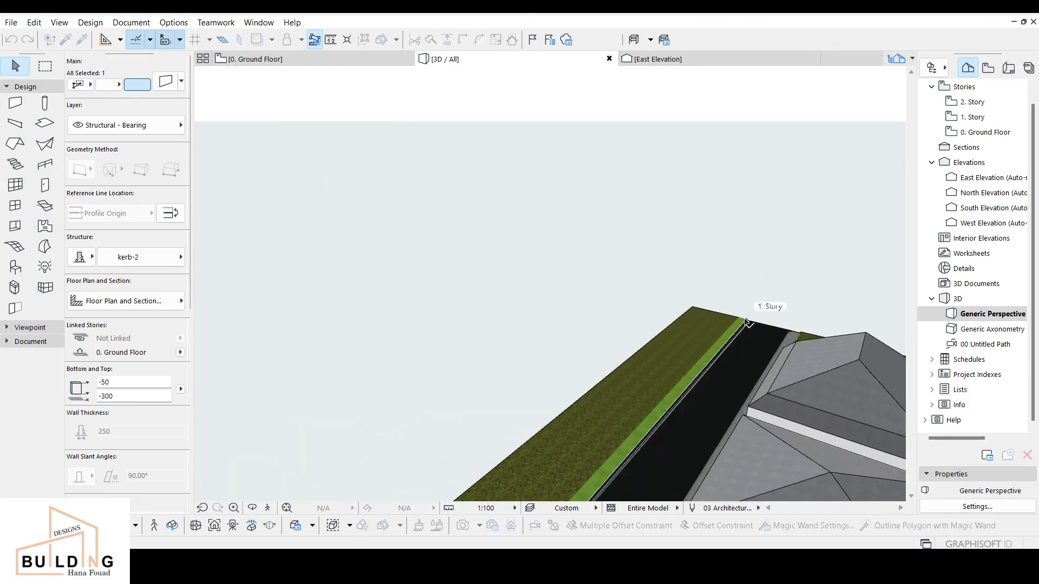
pyautogui.press('Escape')
# - Delete the leftover kerb-1 wall floating beyond the far grass strip in the 3D view
pyautogui.scroll(-1, 725, 334)
pyautogui.moveTo(347, 411); pyautogui.dragTo(529, 188, button='middle')
pyautogui.click(296, 187)
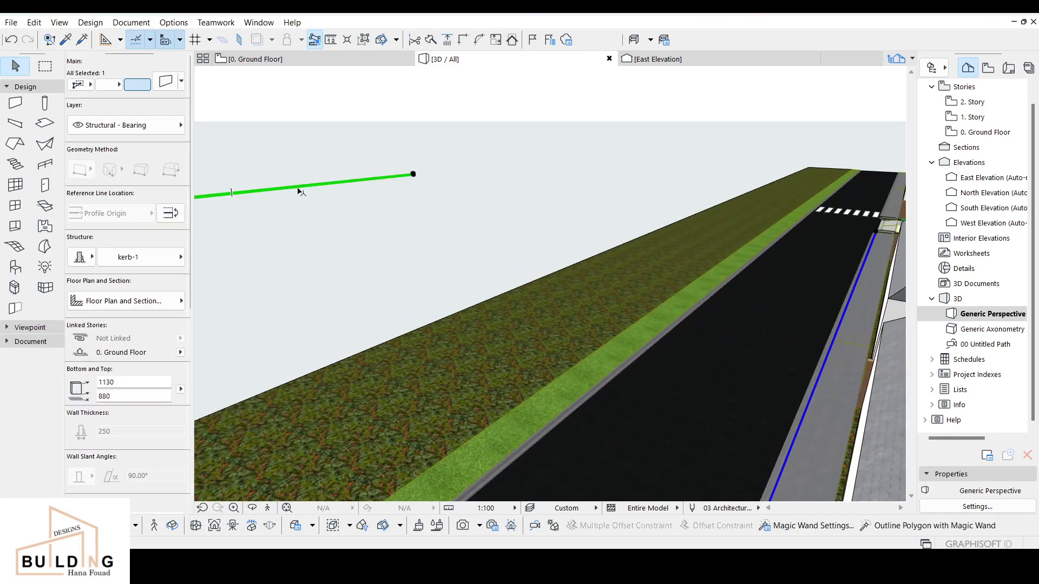
pyautogui.press('Delete')
# - In the West Elevation, delete the two leftover kerb-2 walls floating above the road
pyautogui.scroll(-2, 346, 234)
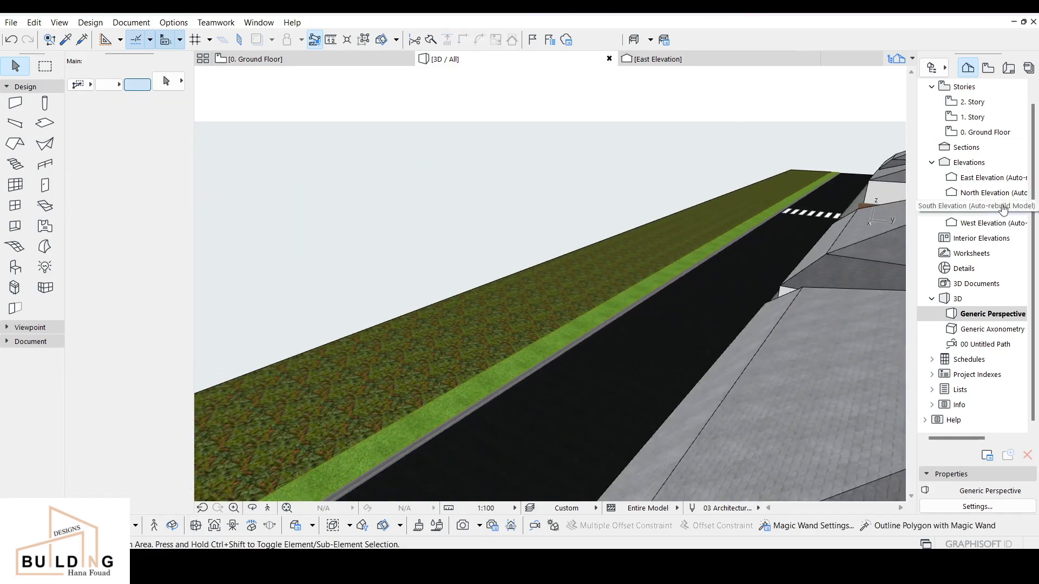
pyautogui.doubleClick(974, 224)
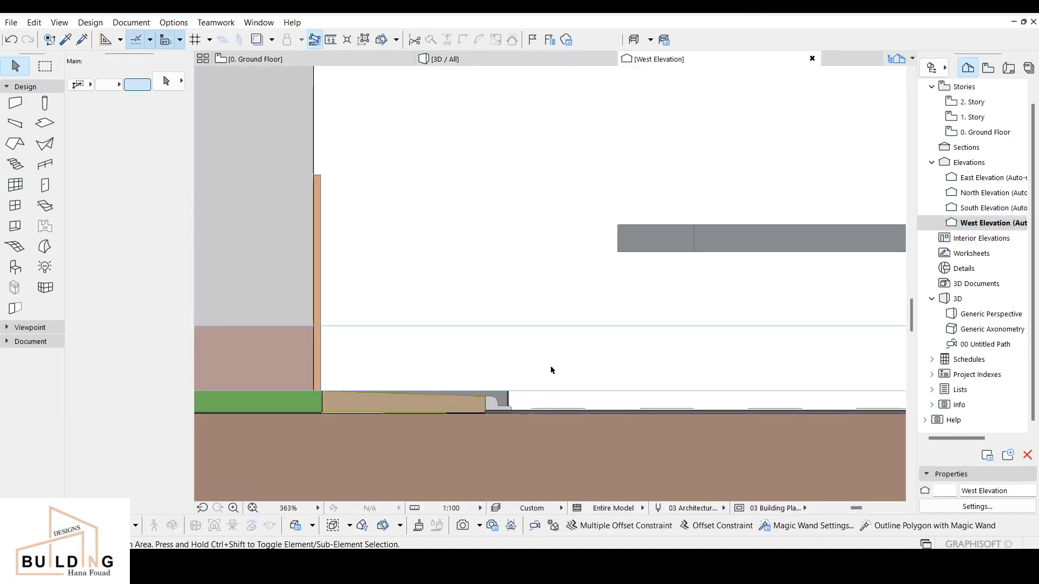
pyautogui.scroll(-4, 551, 371)
pyautogui.moveTo(712, 413); pyautogui.dragTo(307, 387, button='middle')
pyautogui.moveTo(538, 393); pyautogui.dragTo(602, 389, button='middle')
pyautogui.click(590, 330)
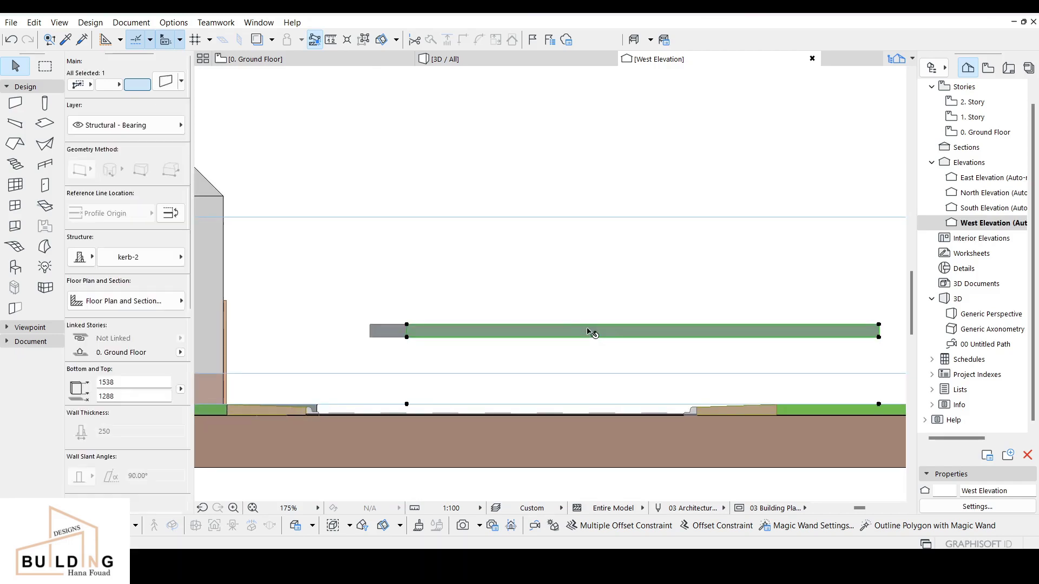
pyautogui.press('Delete')
pyautogui.click(409, 334)
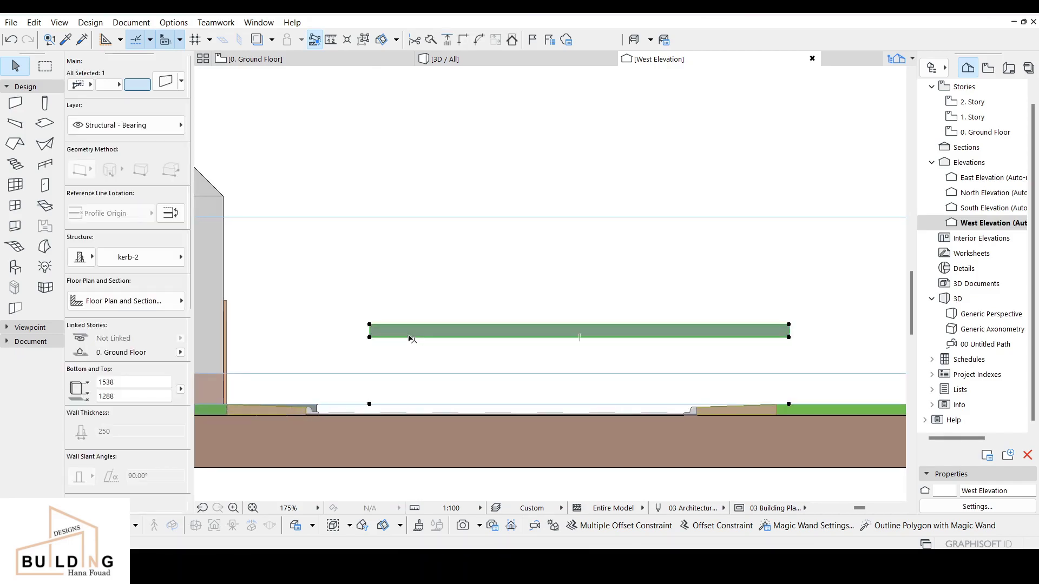
pyautogui.press('Delete')
pyautogui.scroll(-3, 420, 353)
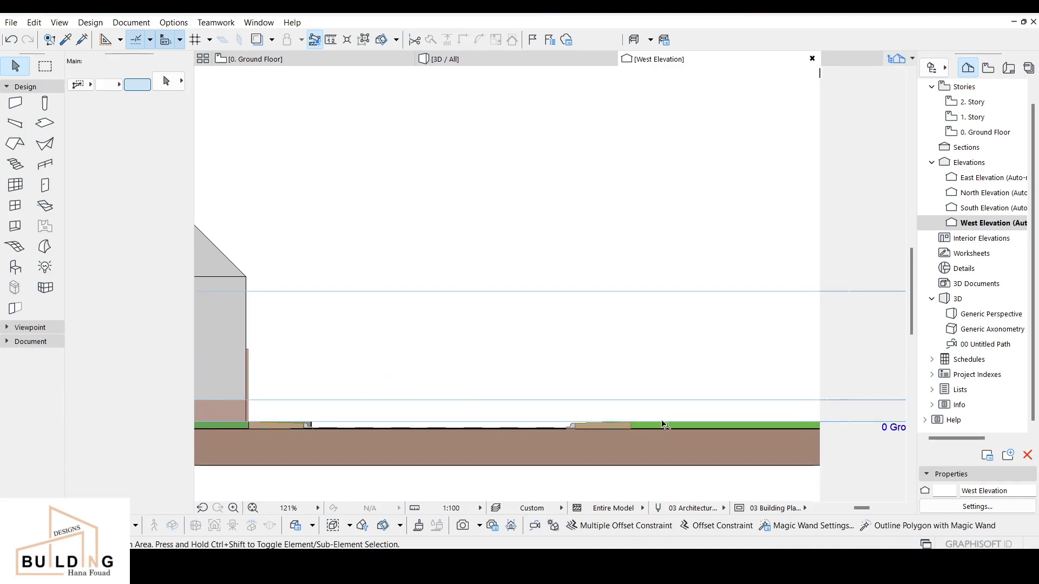
# - Inspect the far kerb, the crosswalk and the driveway entrance on the Ground Floor plan
pyautogui.click(365, 59)
pyautogui.scroll(-8, 347, 252)
pyautogui.moveTo(351, 314); pyautogui.dragTo(720, 294, button='middle')
pyautogui.moveTo(406, 293)
pyautogui.mouseDown(button='middle')
pyautogui.moveTo(588, 308)
pyautogui.moveTo(779, 301)
pyautogui.moveTo(779, 334)
pyautogui.mouseUp(button='middle')
pyautogui.moveTo(217, 198); pyautogui.dragTo(619, 272, button='middle')
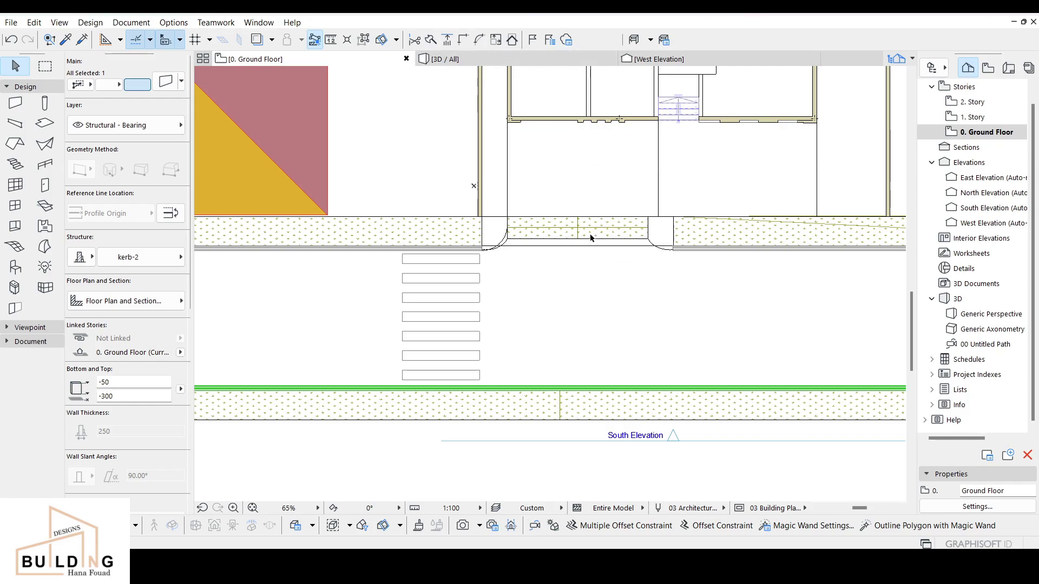
pyautogui.scroll(3, 616, 216)
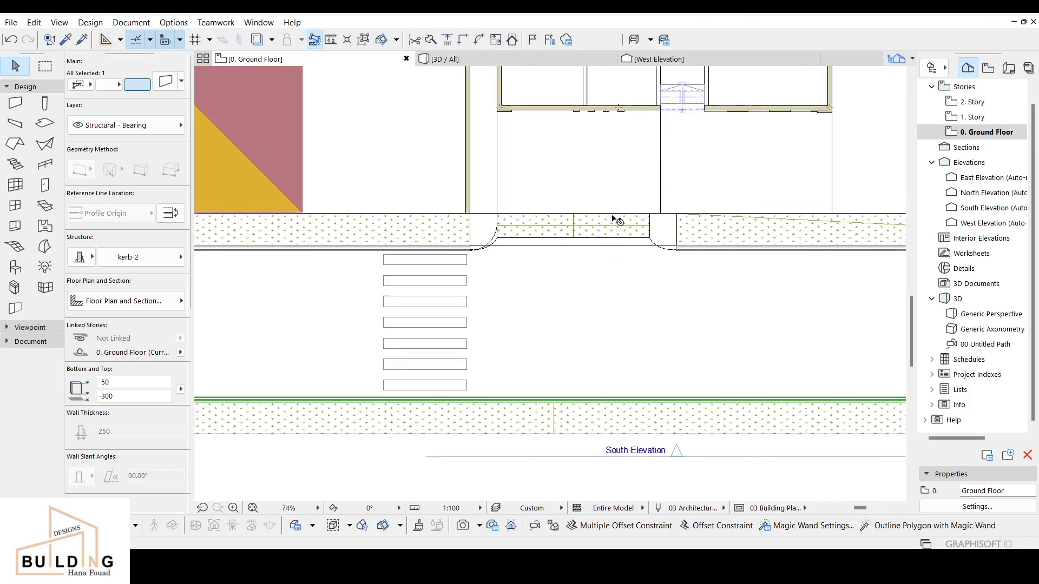
# - In the 3D view, delete the driveway's entrance ramp and the thin paving slab between the two curved sidewalk corners
pyautogui.click(568, 58)
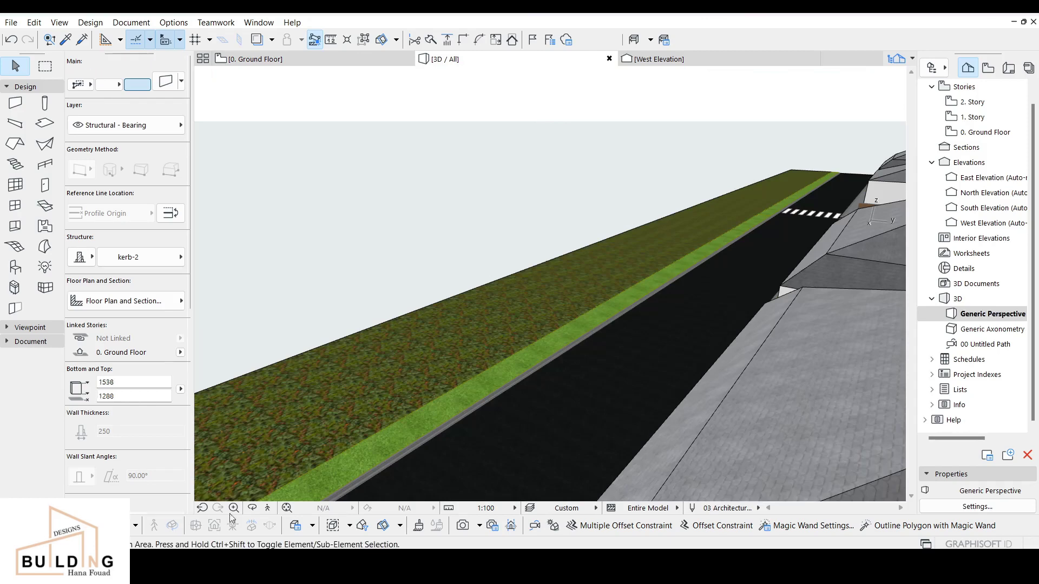
pyautogui.press('Escape')
pyautogui.click(253, 508)
pyautogui.moveTo(487, 390); pyautogui.dragTo(564, 222)
pyautogui.scroll(10, 563, 221)
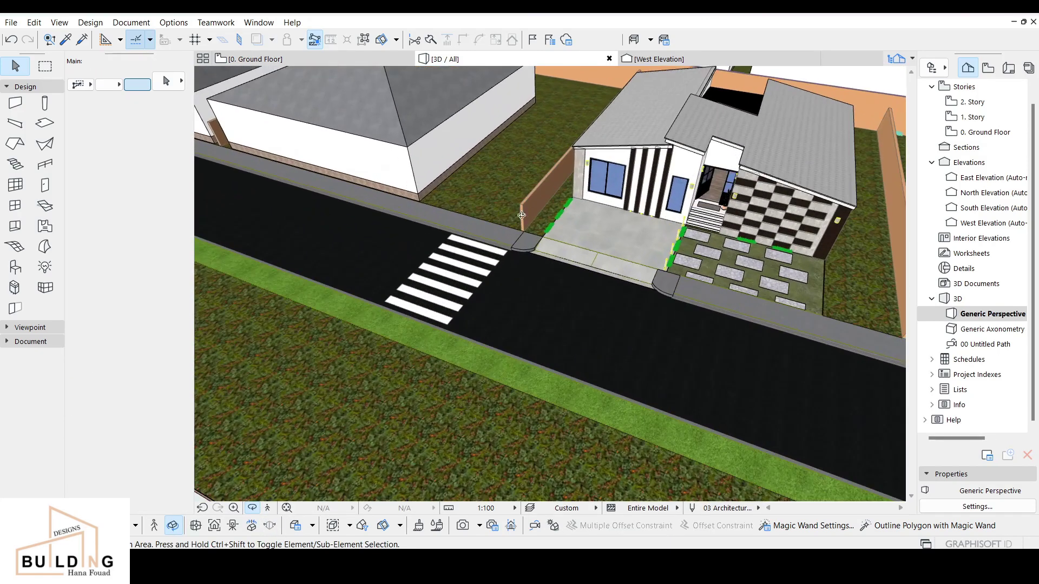
pyautogui.scroll(6, 514, 297)
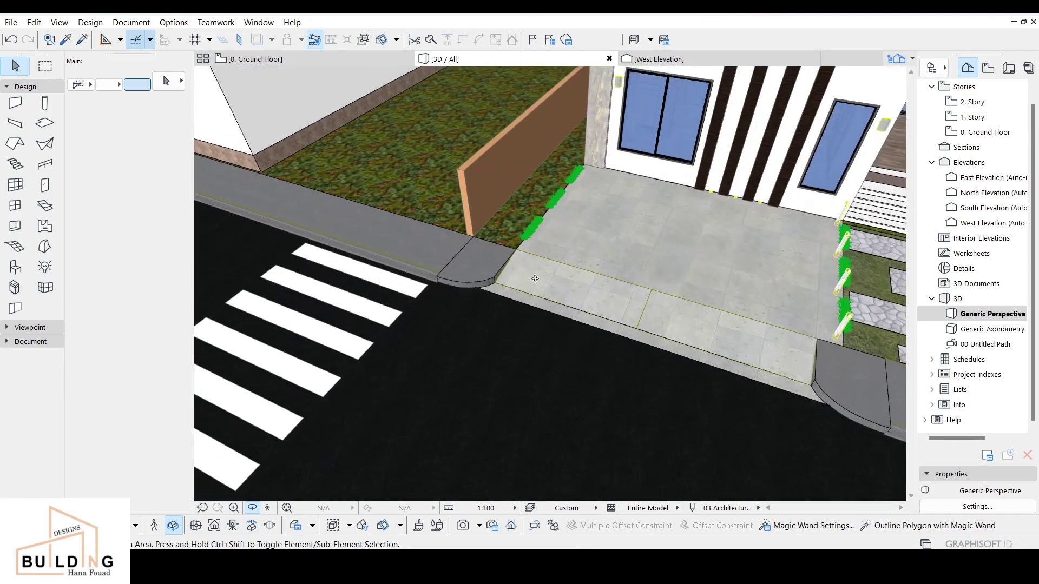
pyautogui.scroll(2, 546, 402)
pyautogui.moveTo(545, 402); pyautogui.dragTo(631, 211)
pyautogui.keyDown('shift'); pyautogui.moveTo(631, 211); pyautogui.dragTo(622, 255, button='middle'); pyautogui.keyUp('shift')
pyautogui.hotkey('ctrl', 'z')
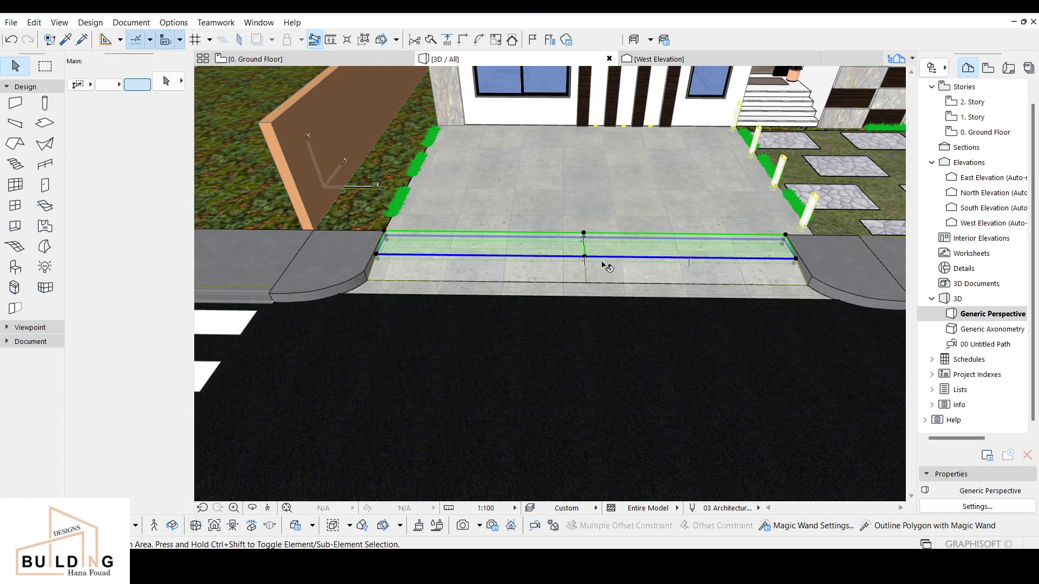
pyautogui.press('Escape')
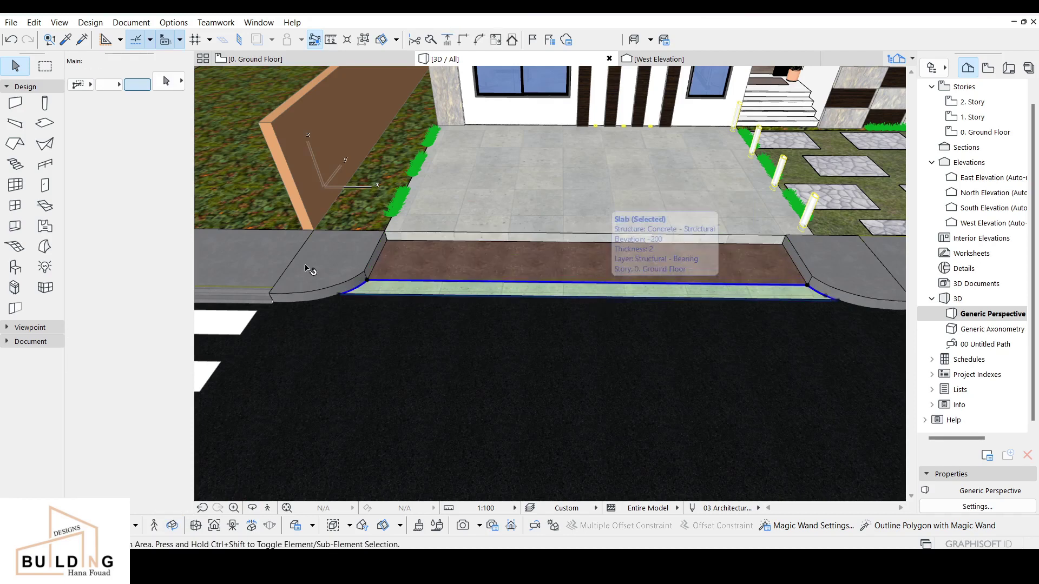
# - On the Ground Floor plan, delete the two curved concrete corner slabs on either side of the driveway entrance
pyautogui.click(346, 291)
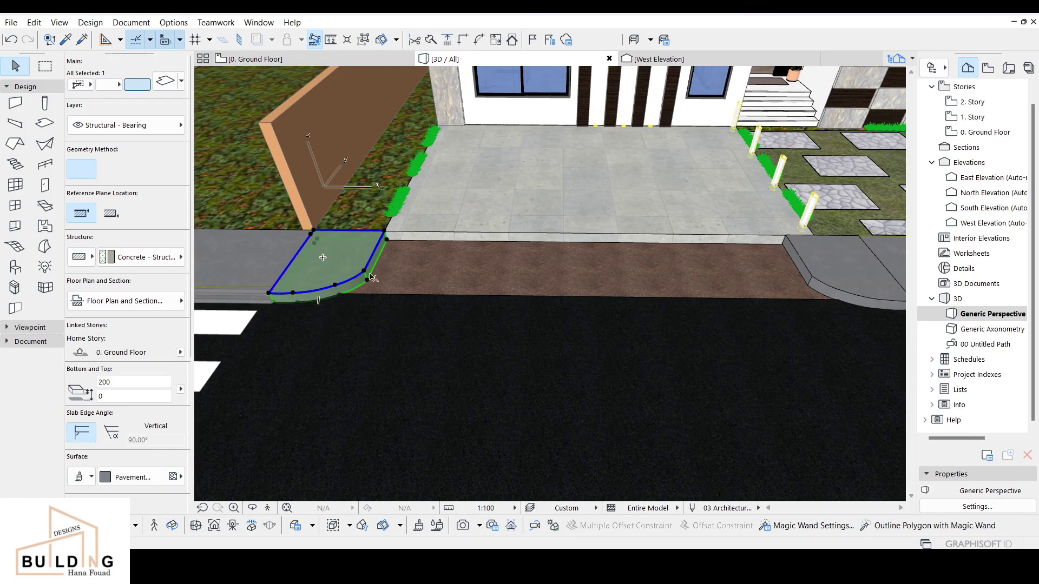
pyautogui.click(327, 60)
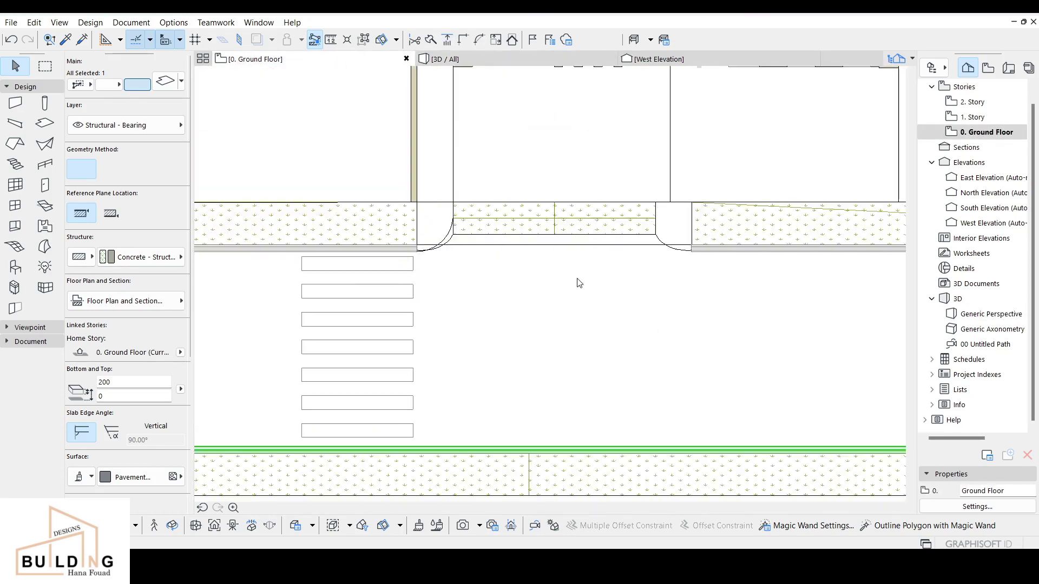
pyautogui.scroll(3, 546, 241)
pyautogui.scroll(5, 546, 242)
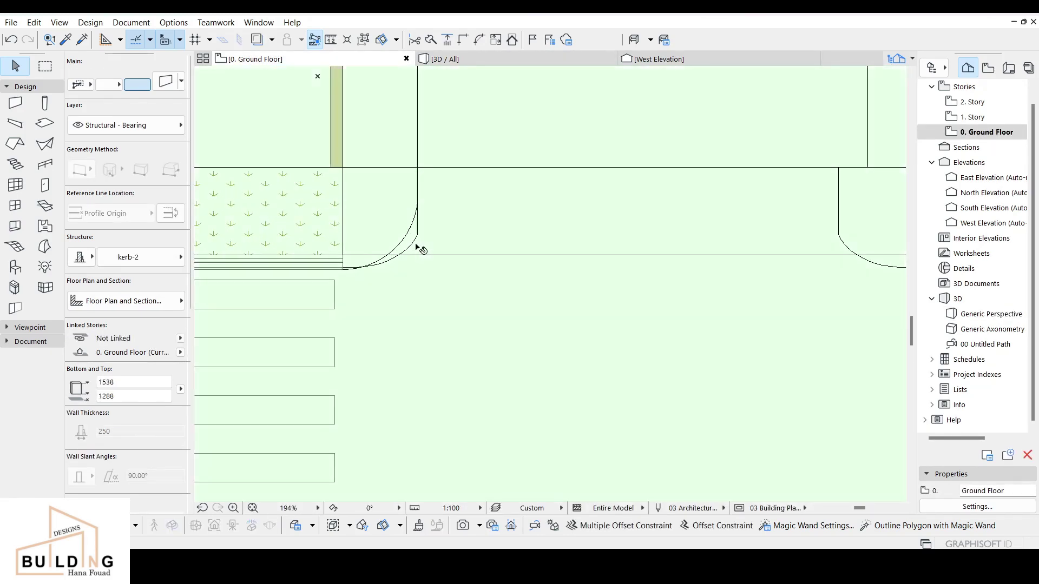
pyautogui.press('Escape')
pyautogui.click(415, 241)
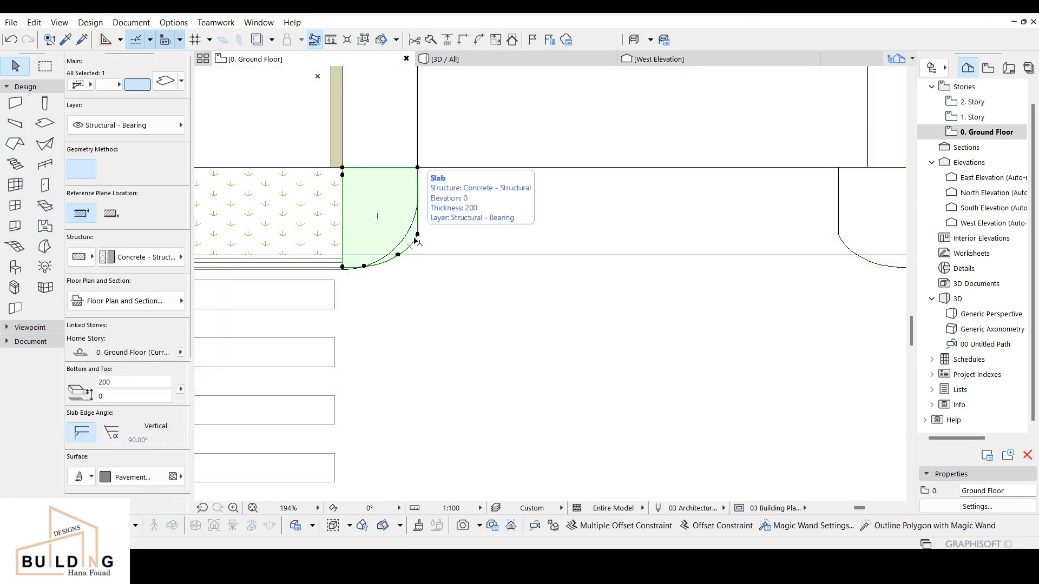
pyautogui.press('Delete')
pyautogui.click(837, 234)
pyautogui.press('Delete')
pyautogui.scroll(-1, 580, 276)
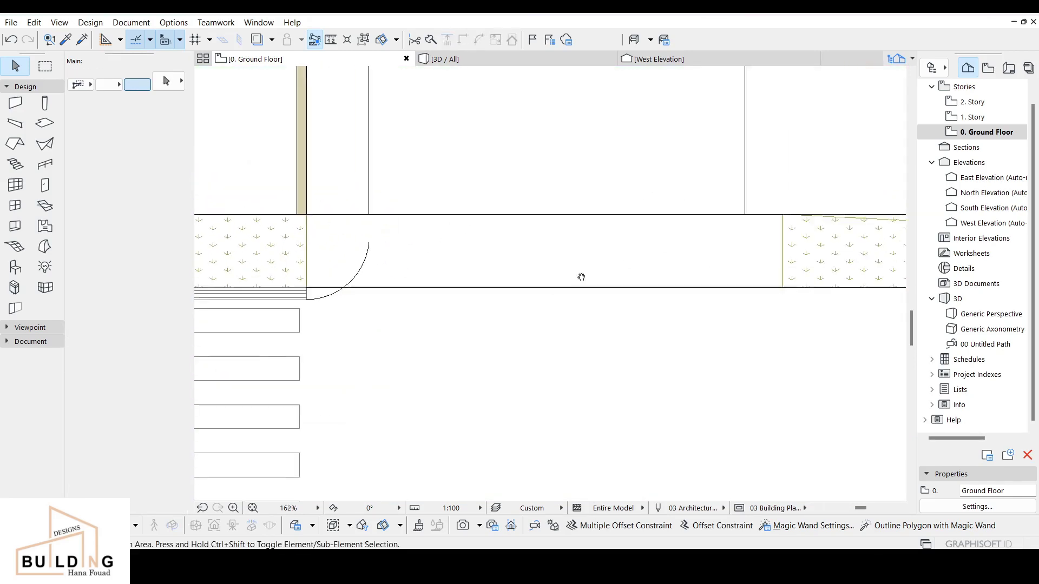
# - Draw a new slab over the driveway corner beside the crosswalk, approximating the guide arc with two straight edges
pyautogui.click(360, 273)
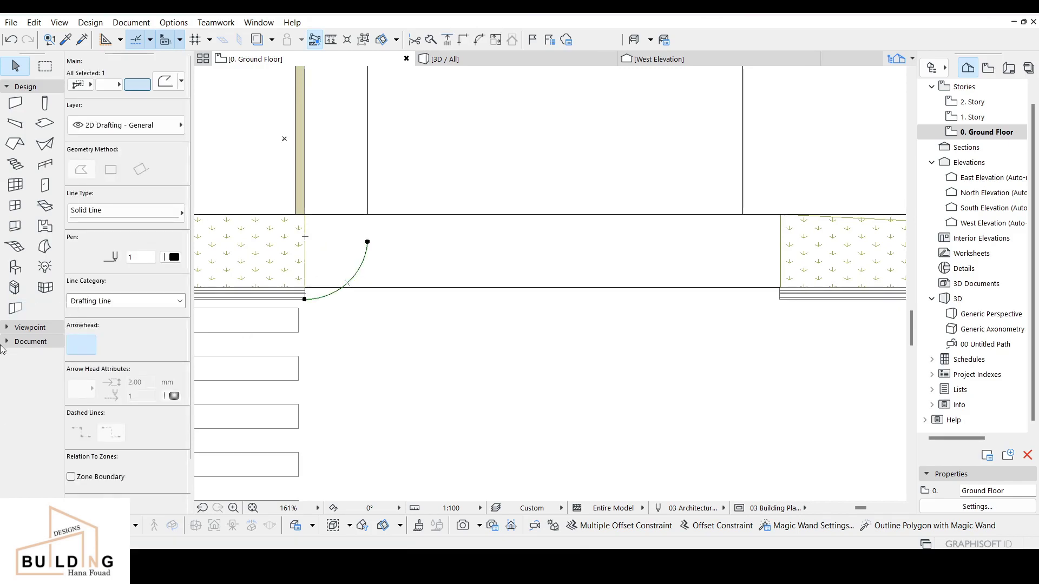
pyautogui.click(7, 341)
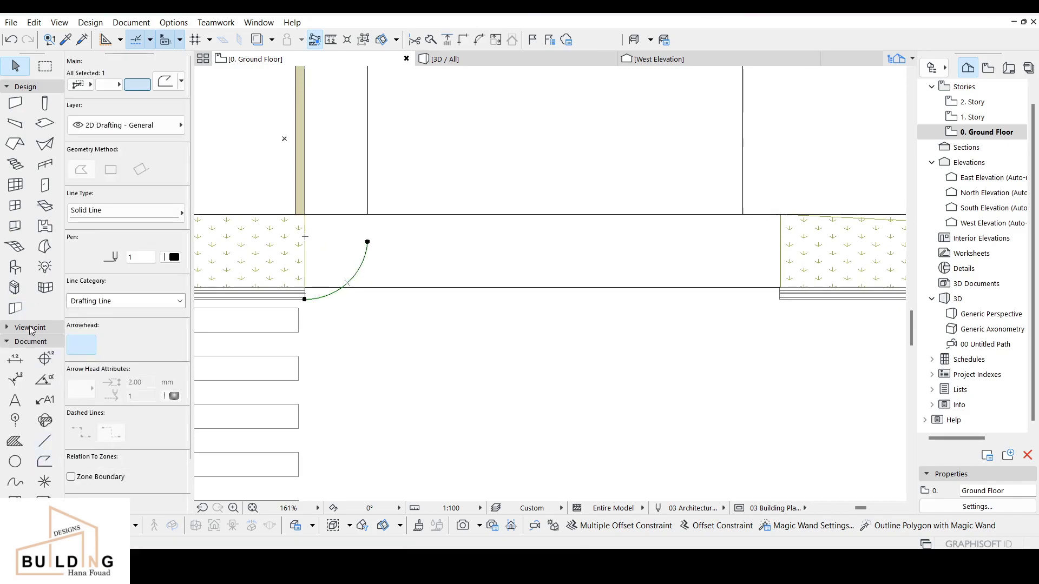
pyautogui.click(46, 124)
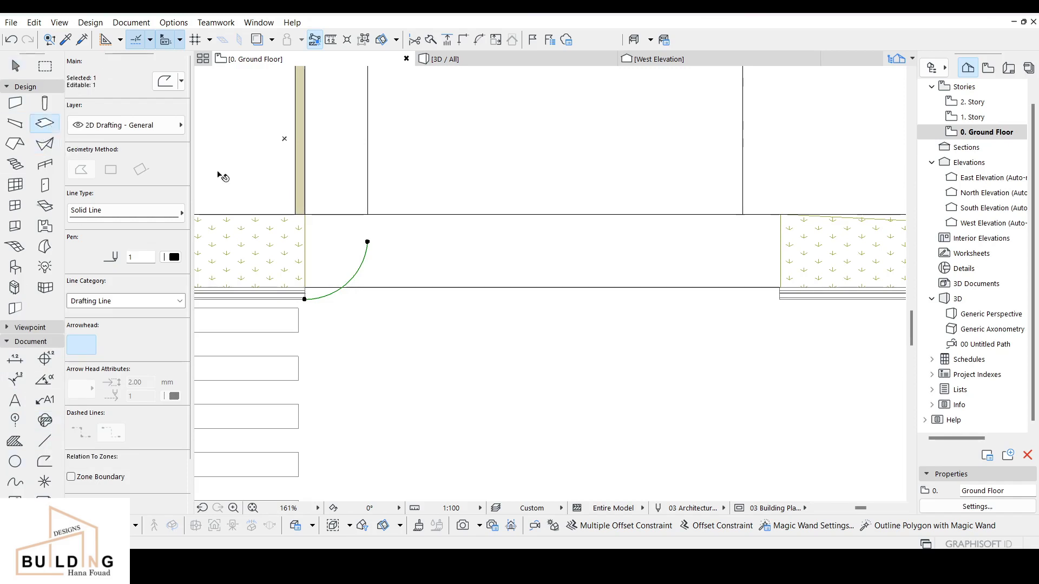
pyautogui.click(305, 214)
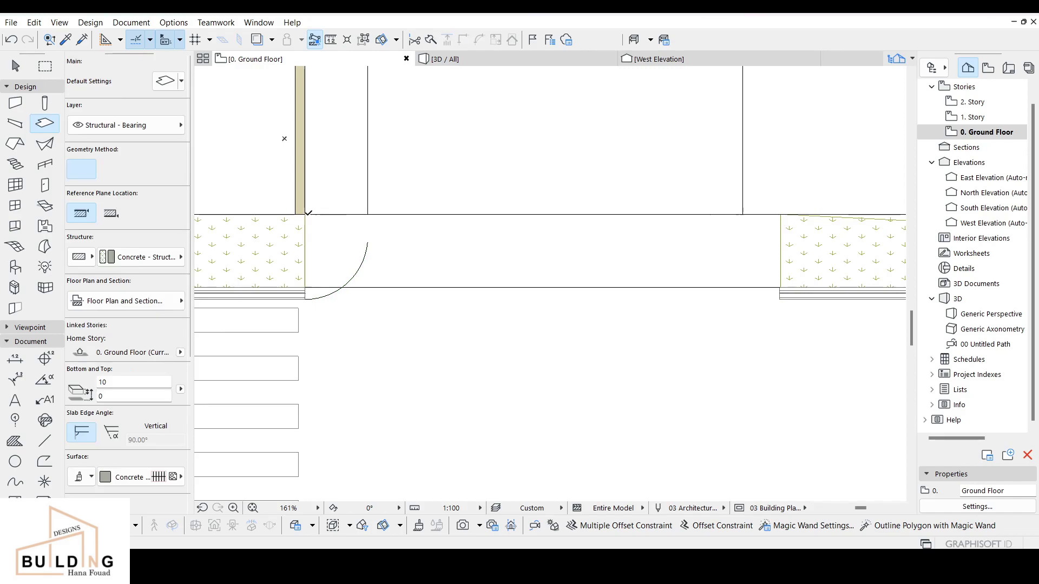
pyautogui.click(367, 214)
pyautogui.click(368, 241)
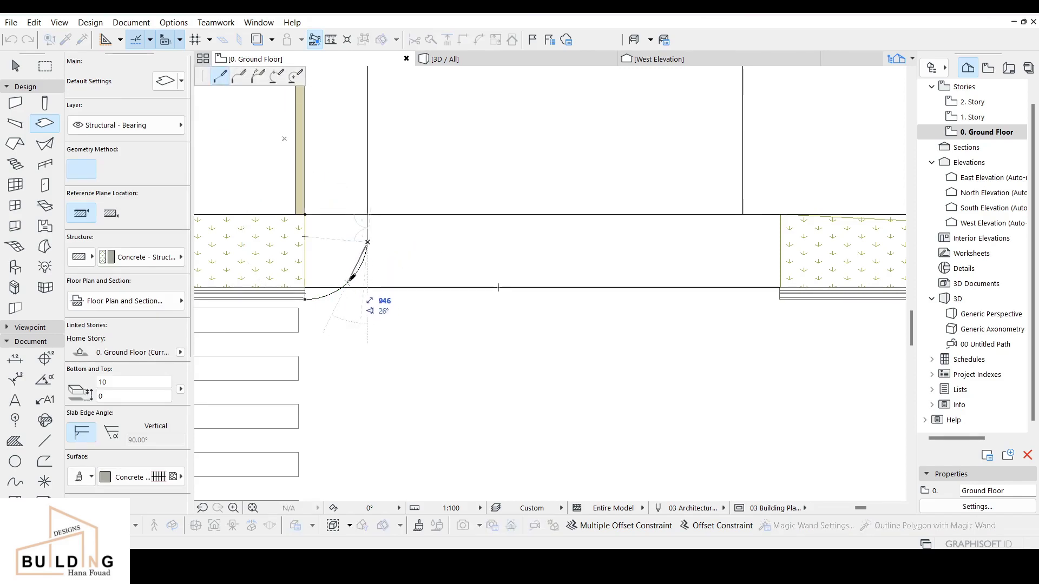
pyautogui.click(304, 300)
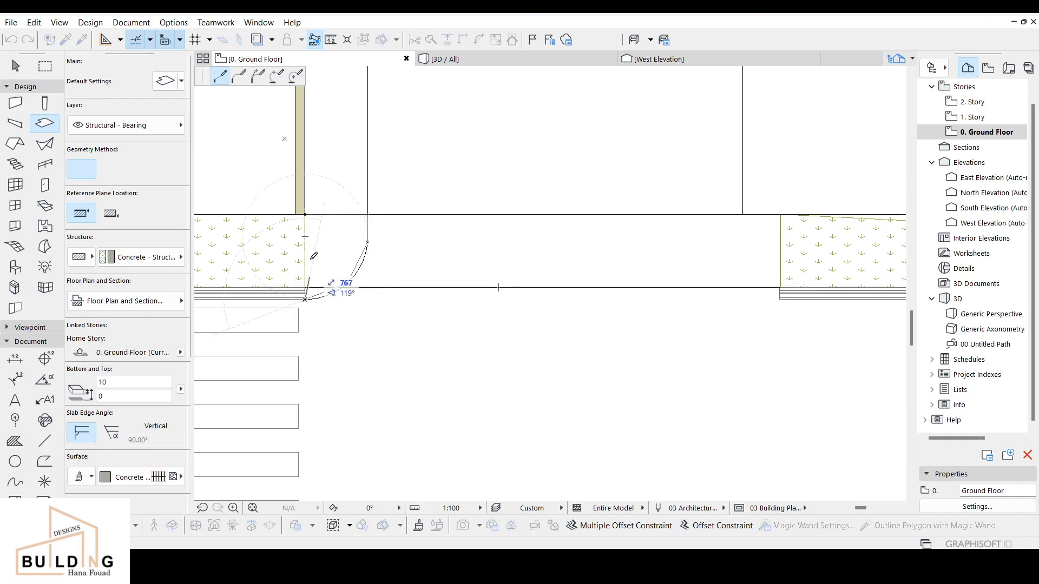
pyautogui.click(305, 215)
pyautogui.press('Escape')
# - Curve the new corner slab's two slanted edges to follow the guide arc
pyautogui.scroll(3, 352, 266)
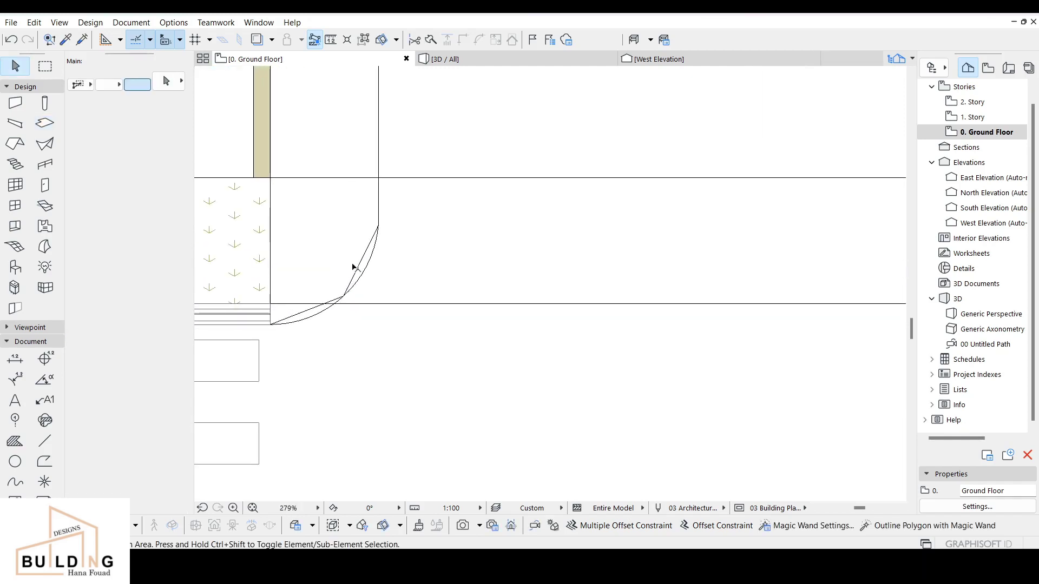
pyautogui.click(354, 267)
pyautogui.click(362, 264)
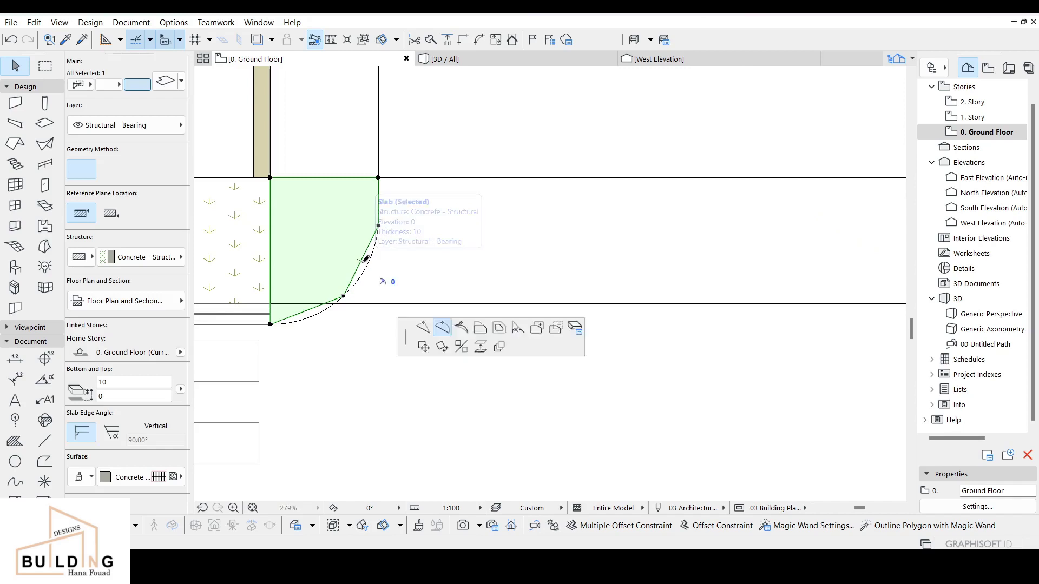
pyautogui.click(368, 263)
pyautogui.click(307, 311)
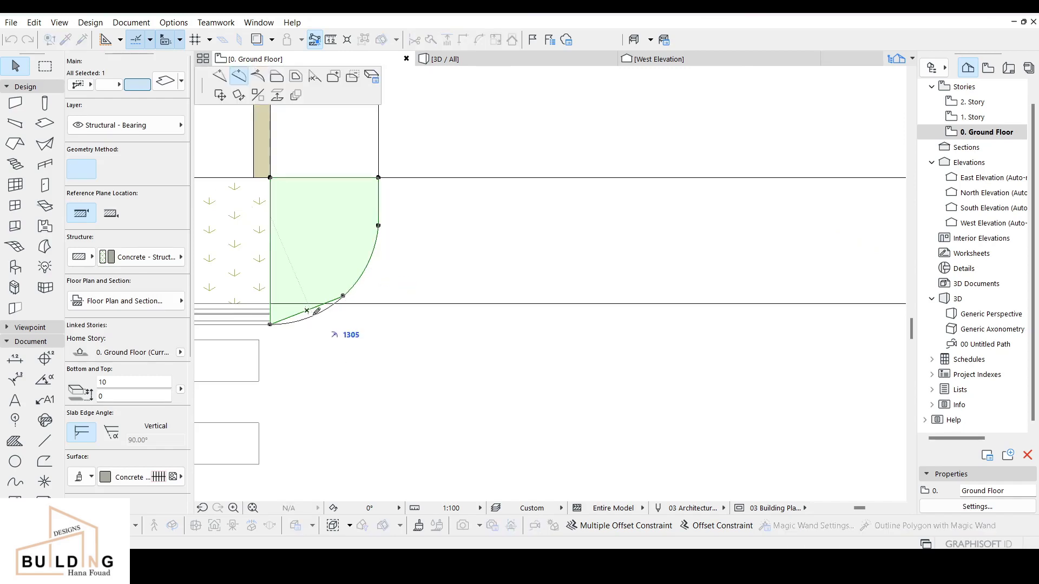
pyautogui.click(316, 318)
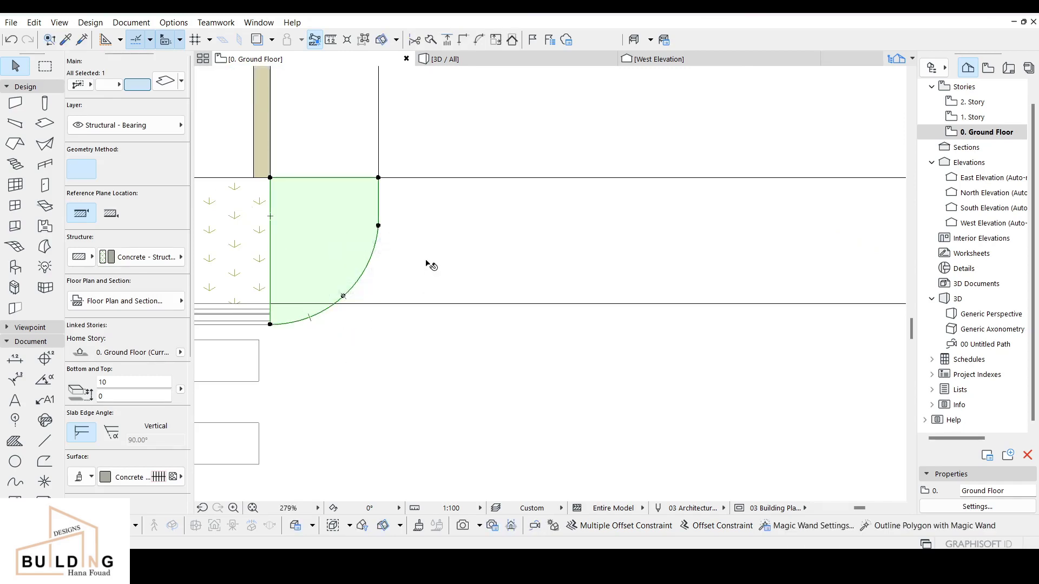
# - In the 3D view, set the new curved corner slab's surface to Pavement - Asphalt Light
pyautogui.scroll(-4, 427, 265)
pyautogui.click(486, 57)
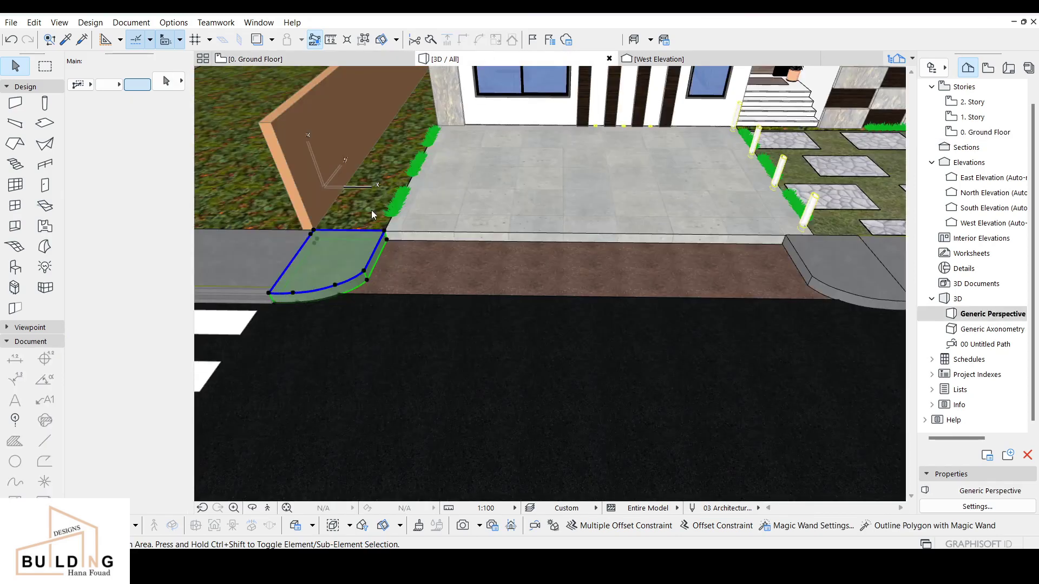
pyautogui.moveTo(314, 294); pyautogui.dragTo(380, 260, button='middle')
pyautogui.scroll(2, 373, 255)
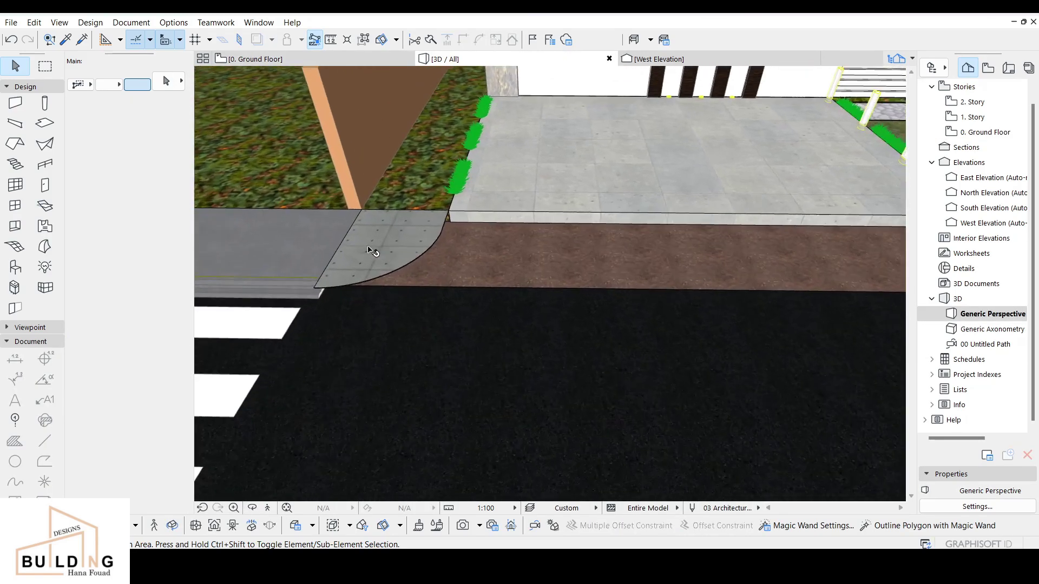
pyautogui.click(364, 271)
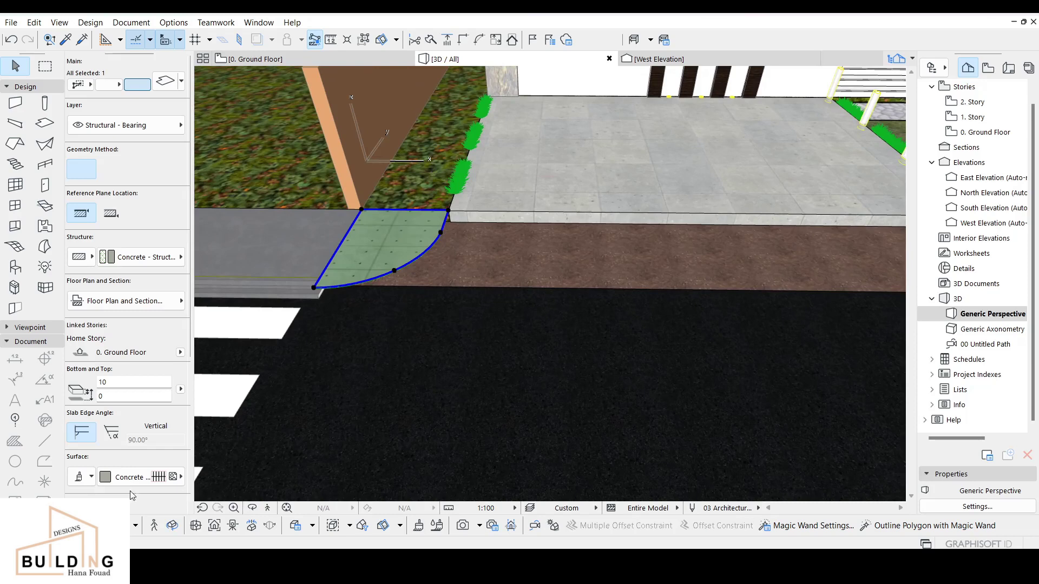
pyautogui.click(130, 478)
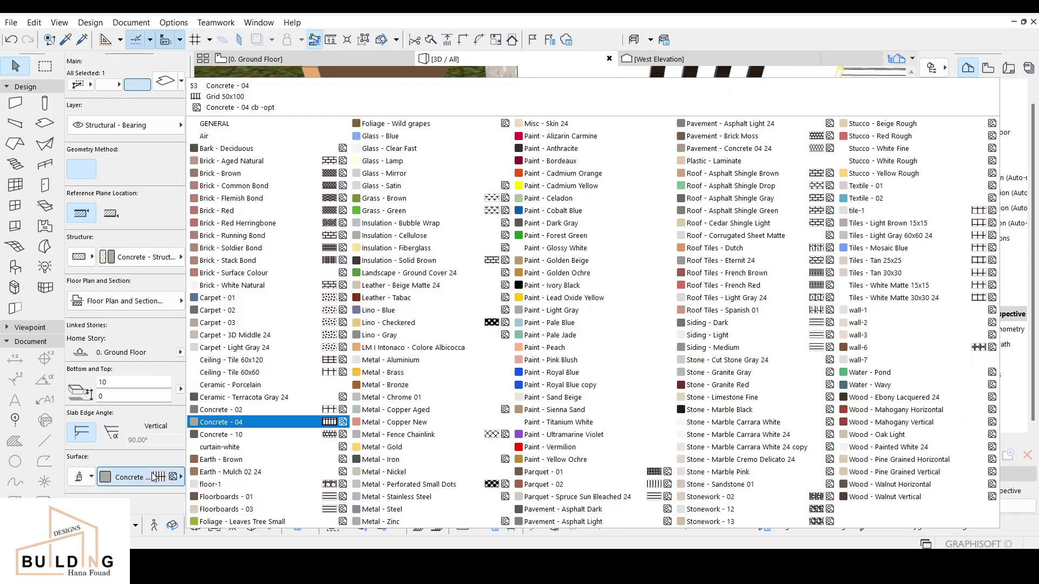
pyautogui.click(274, 412)
pyautogui.click(131, 477)
pyautogui.click(582, 522)
pyautogui.press('Escape')
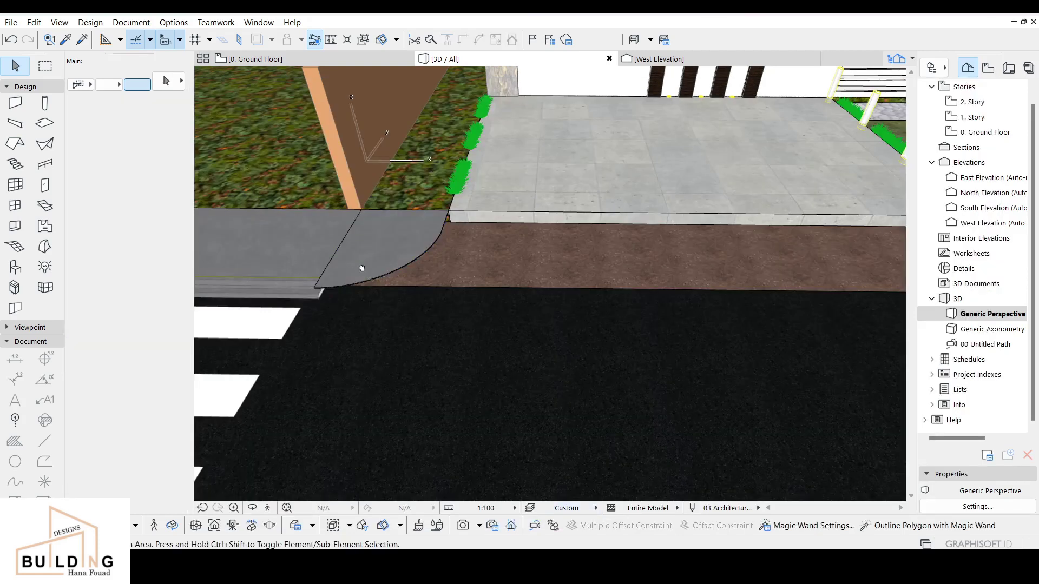
# - Set the curved corner slab's thickness to 200 and its elevation to 10
pyautogui.scroll(4, 362, 268)
pyautogui.click(414, 302)
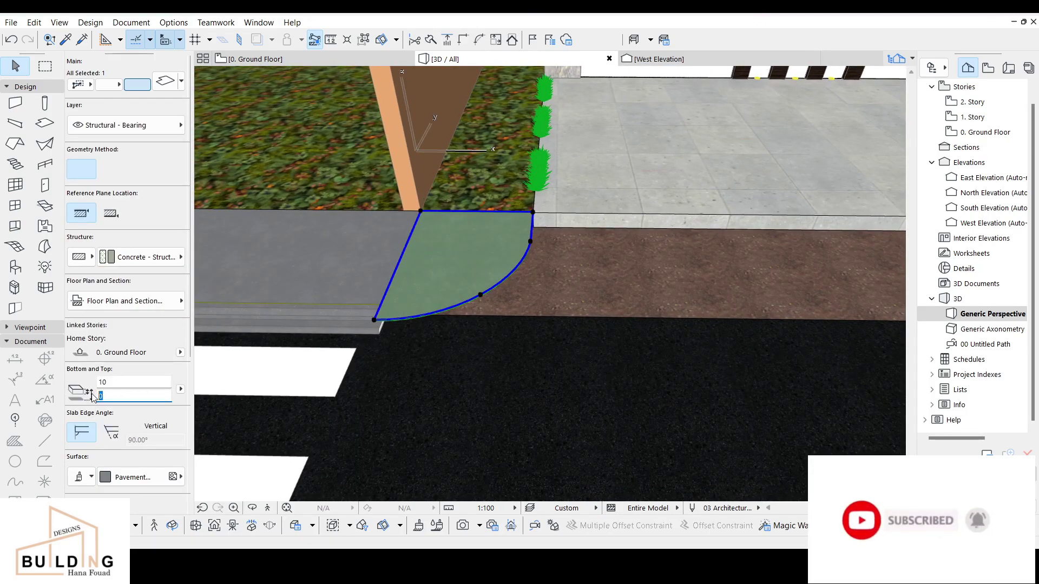
pyautogui.write('200')
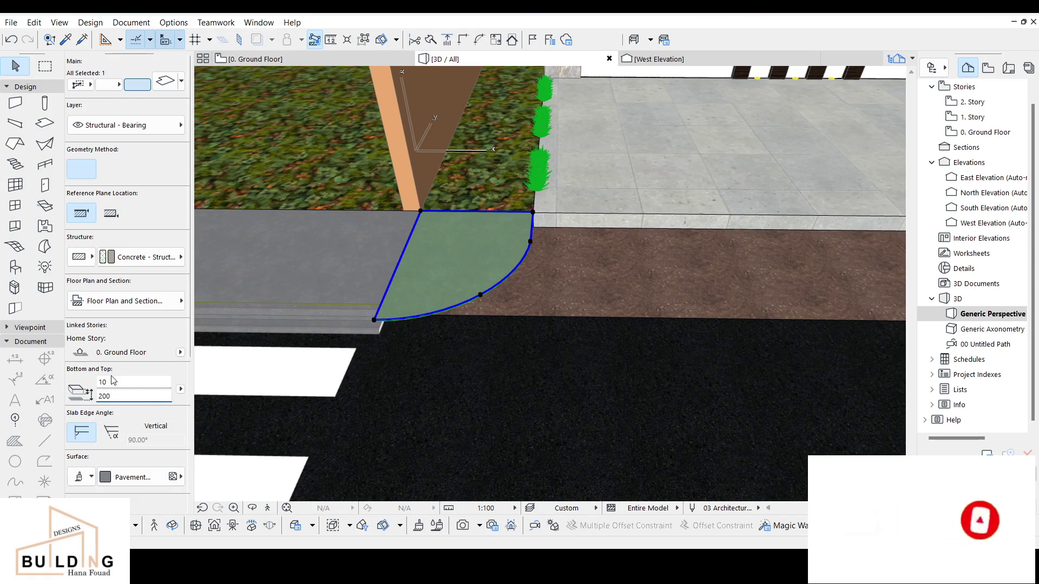
pyautogui.press('Tab')
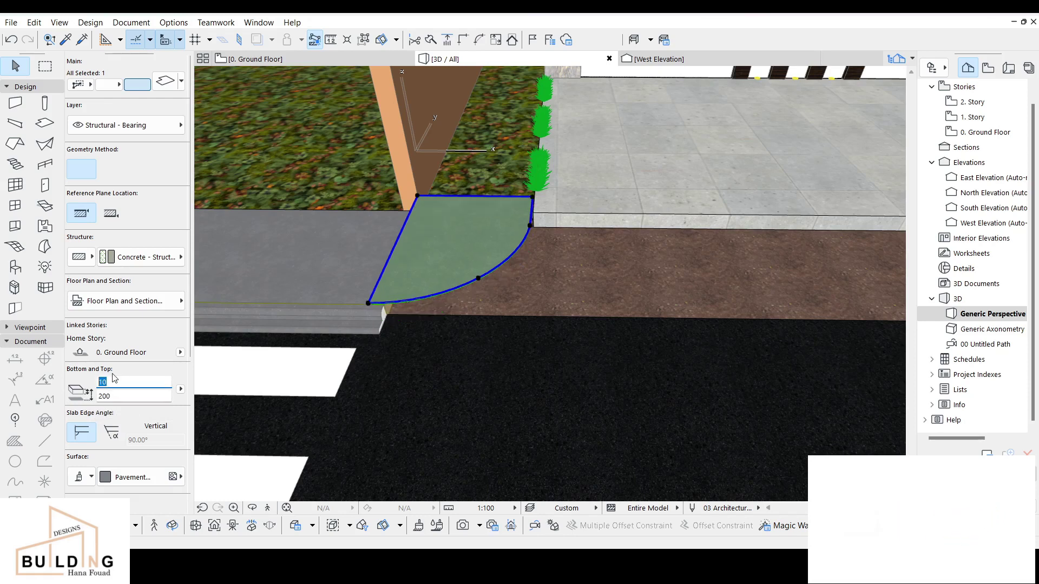
pyautogui.write('200')
pyautogui.press('Return')
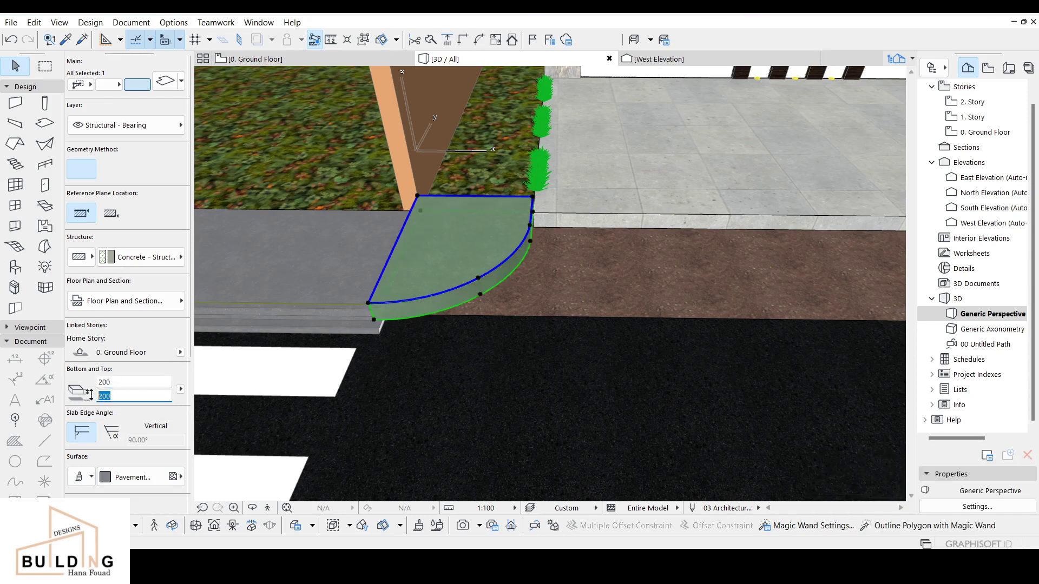
pyautogui.write('10')
pyautogui.click(157, 378)
pyautogui.moveTo(290, 367); pyautogui.dragTo(409, 417, button='middle')
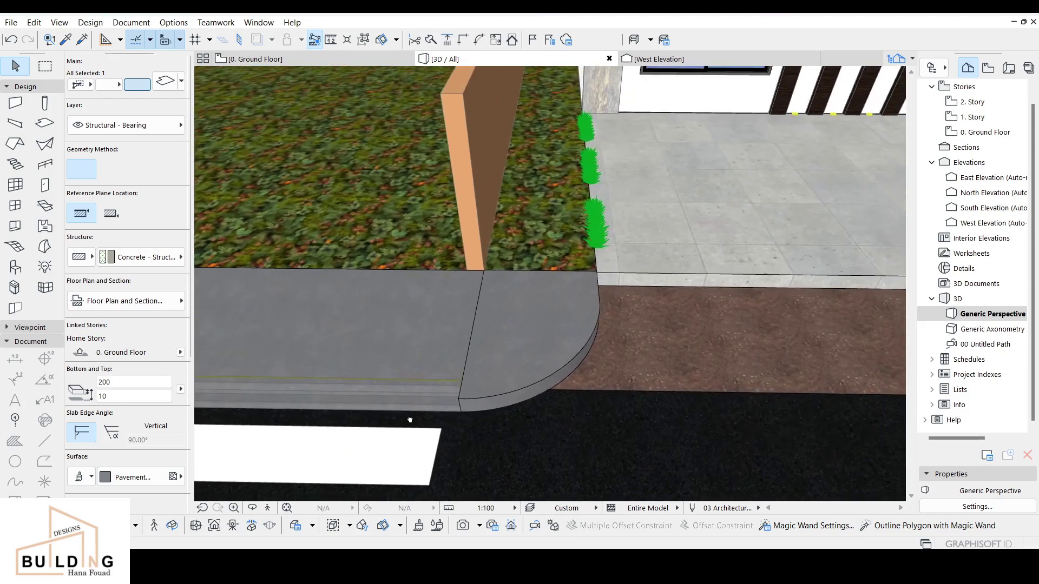
# - On the Ground Floor plan, move the corner slab's road-side corner point inward onto the middle kerb line
pyautogui.click(345, 60)
pyautogui.scroll(-2, 344, 305)
pyautogui.press('Escape')
pyautogui.moveTo(307, 250); pyautogui.dragTo(394, 259, button='middle')
pyautogui.scroll(2, 352, 270)
pyautogui.click(409, 255)
pyautogui.scroll(3, 329, 304)
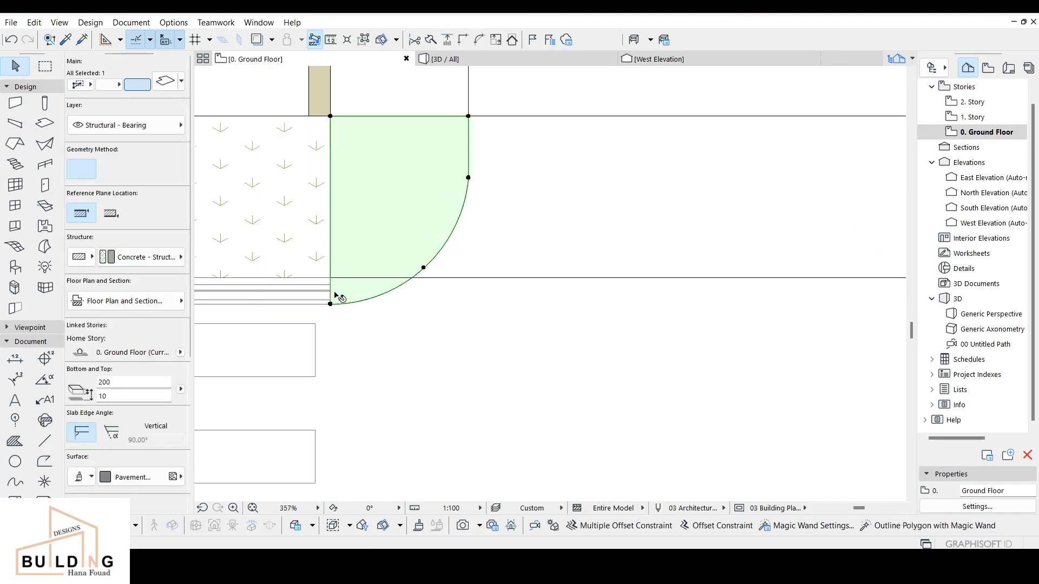
pyautogui.click(329, 304)
pyautogui.click(330, 290)
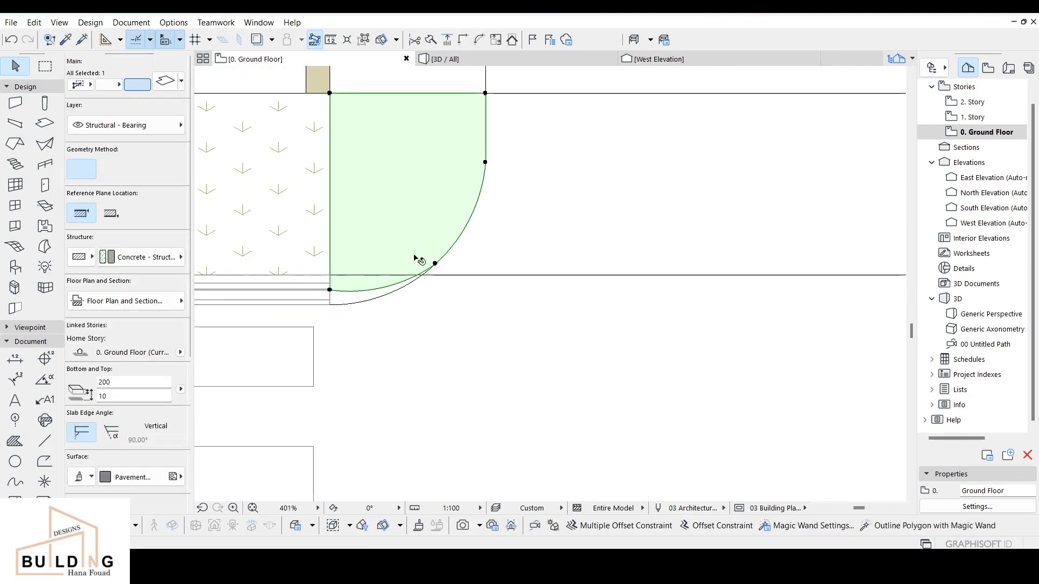
pyautogui.press('Escape')
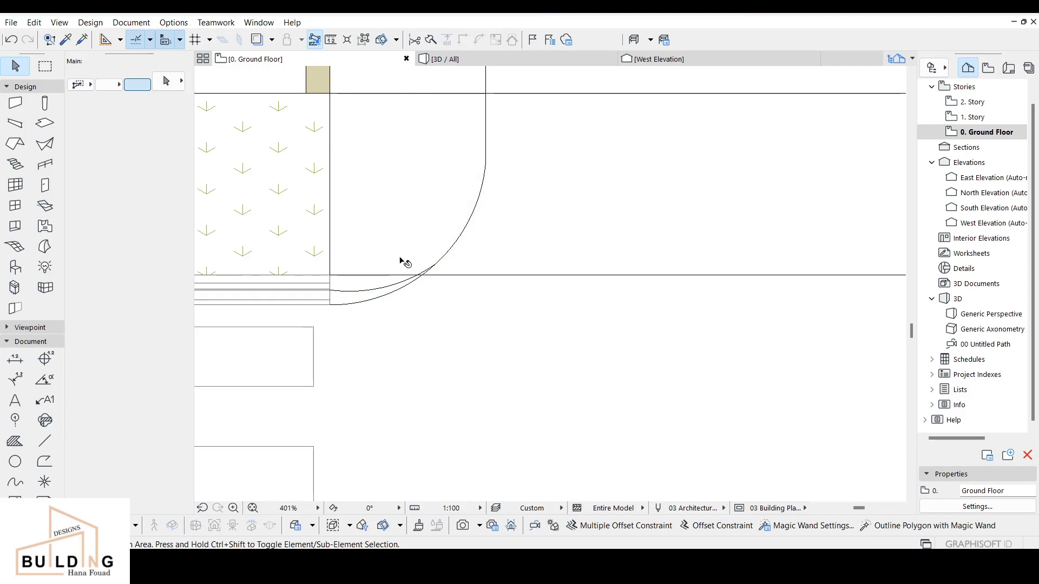
pyautogui.click(426, 272)
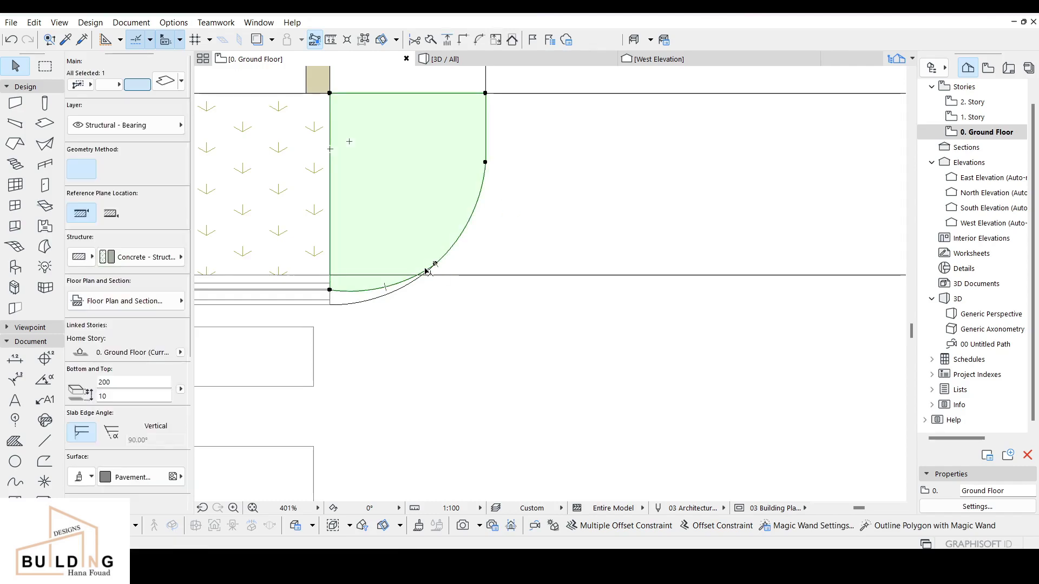
pyautogui.press('Escape')
# - Make a mirrored copy of the curved corner slab about its straight vertical edge facing the driveway
pyautogui.scroll(-2, 487, 255)
pyautogui.moveTo(670, 235); pyautogui.dragTo(404, 310, button='middle')
pyautogui.scroll(-2, 476, 291)
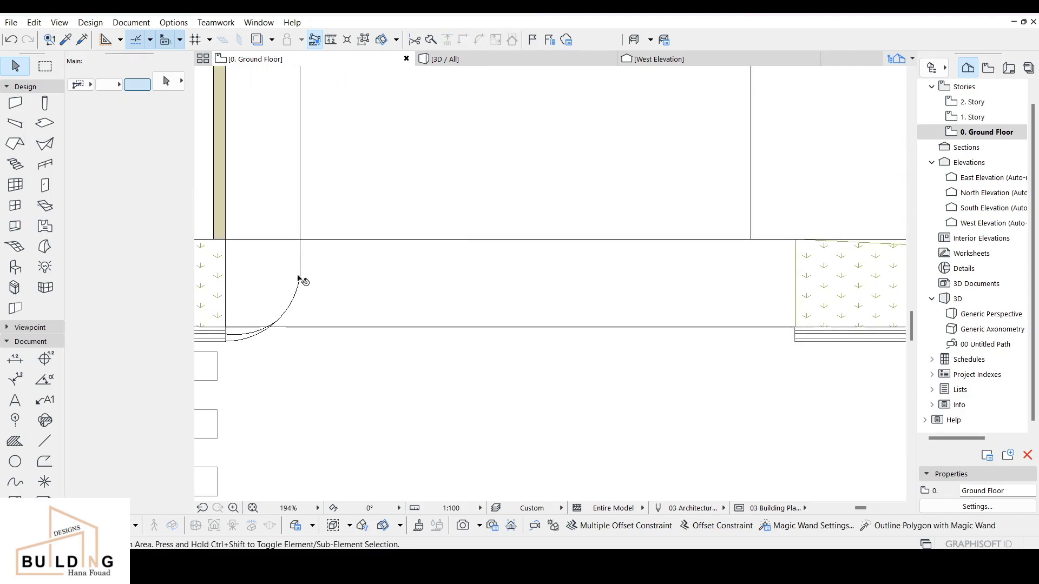
pyautogui.click(293, 267)
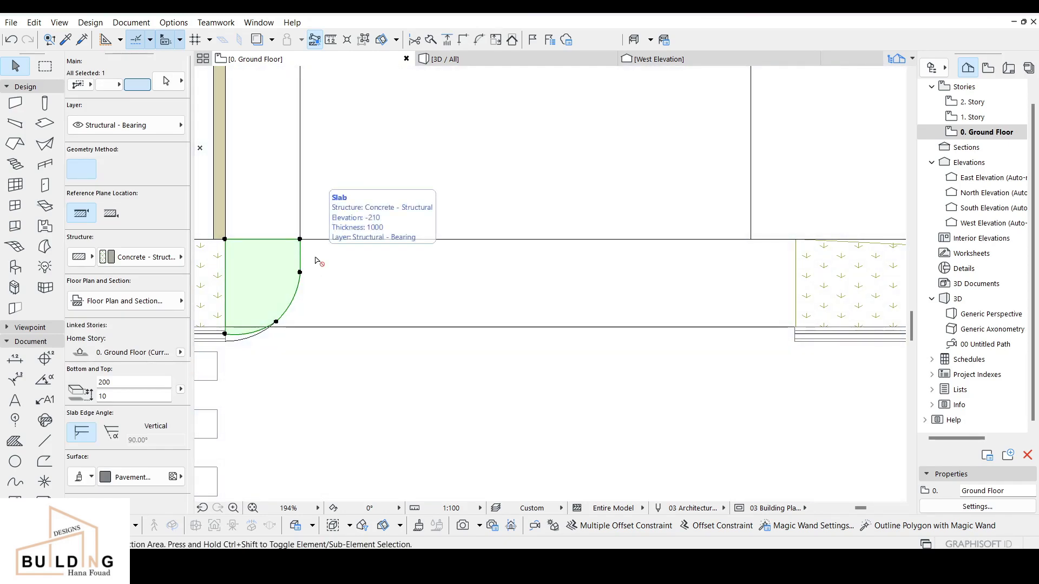
pyautogui.hotkey('ctrl', 'shift', 'm')
pyautogui.click(300, 239)
pyautogui.click(301, 352)
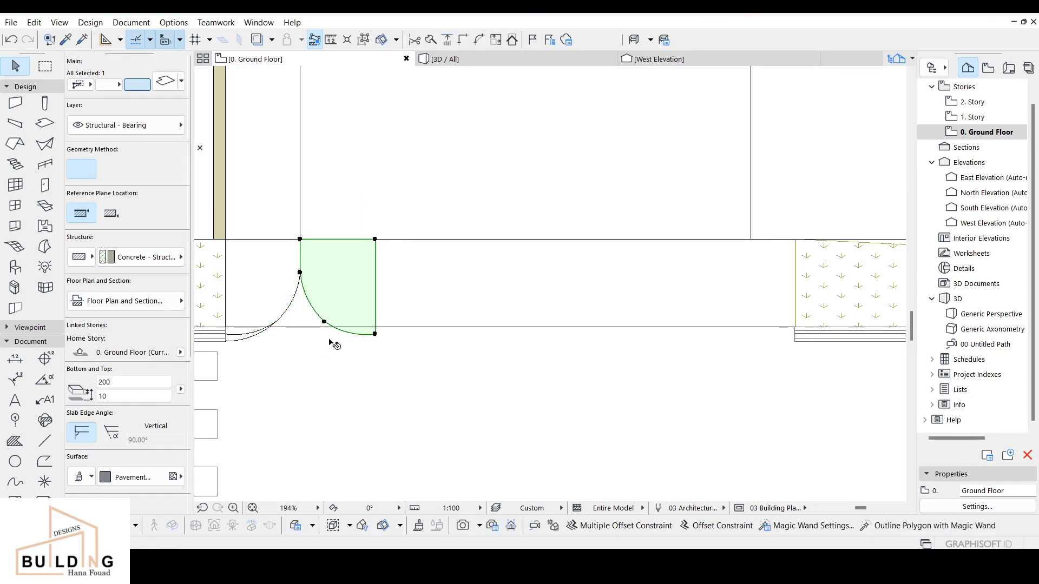
# - Move the mirrored corner slab across the driveway entrance to the opposite sidewalk's corner and check it in the 3D view
pyautogui.press('F3')
pyautogui.click(375, 239)
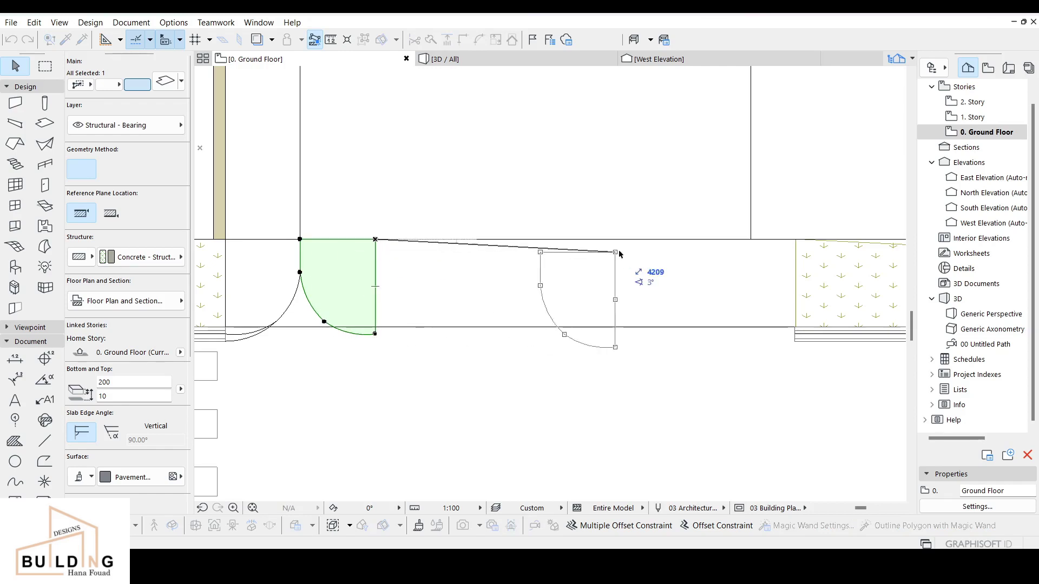
pyautogui.click(796, 239)
pyautogui.moveTo(757, 295); pyautogui.dragTo(653, 295, button='middle')
pyautogui.press('Escape')
pyautogui.click(557, 60)
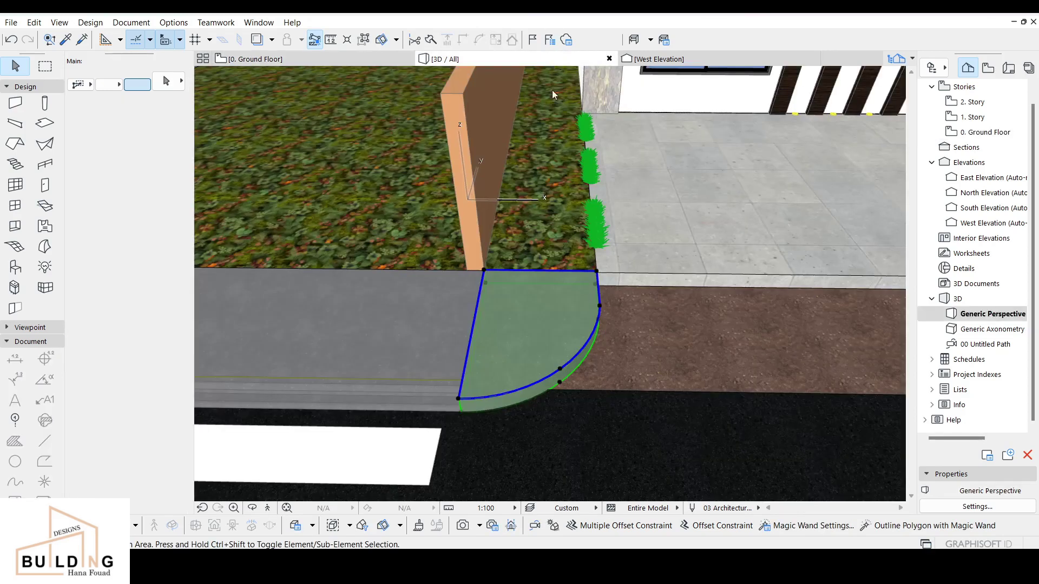
pyautogui.moveTo(738, 314); pyautogui.dragTo(505, 311, button='middle')
pyautogui.scroll(-1, 636, 298)
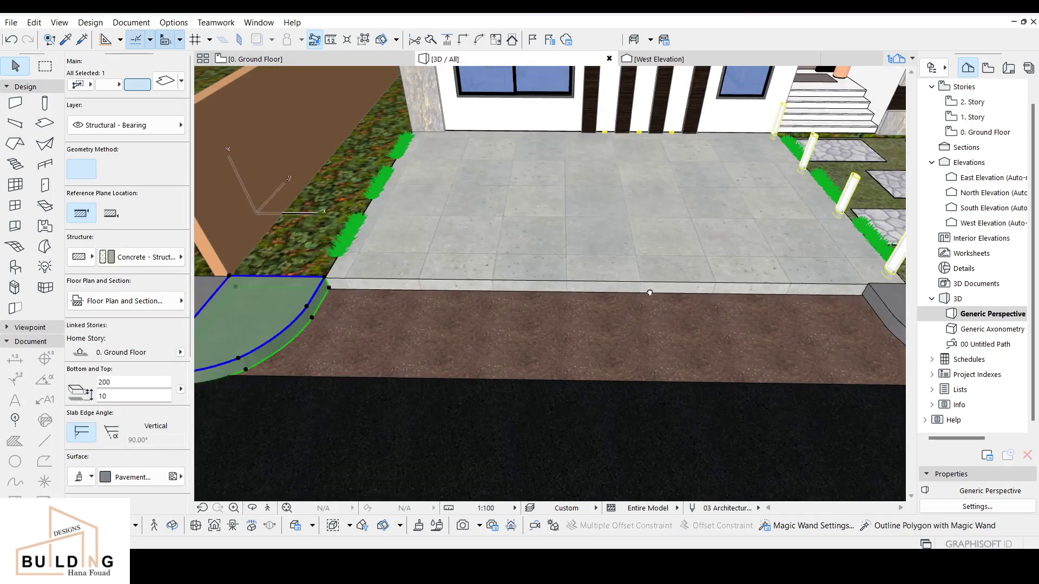
pyautogui.moveTo(655, 292); pyautogui.dragTo(523, 279, button='middle')
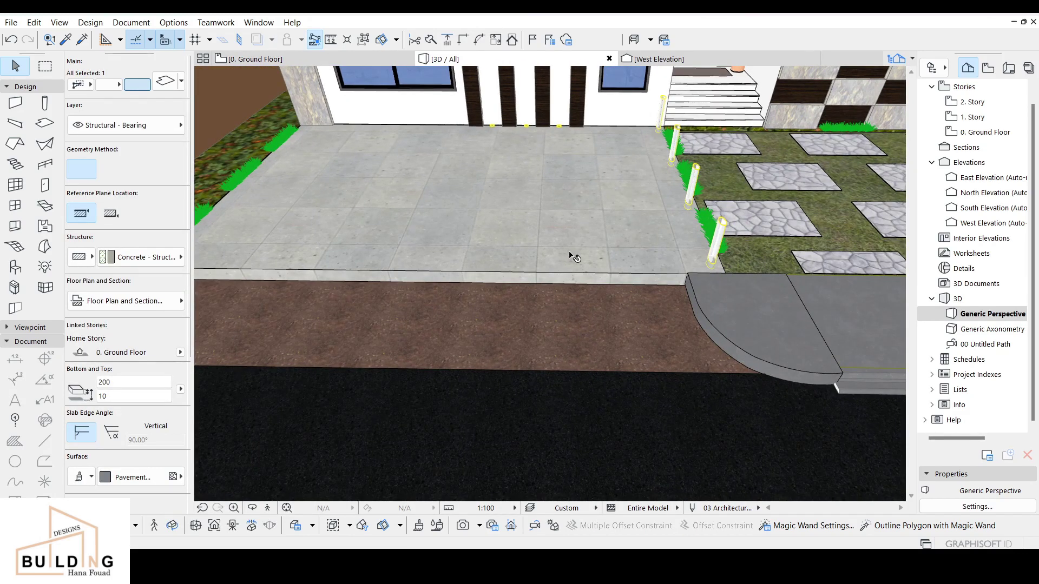
pyautogui.scroll(-4, 575, 258)
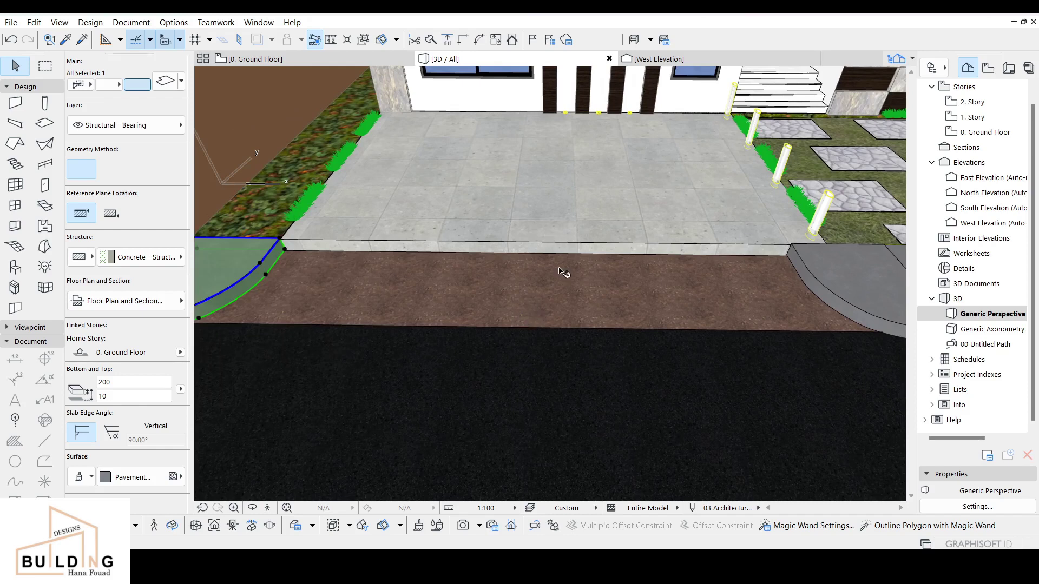
pyautogui.press('Escape')
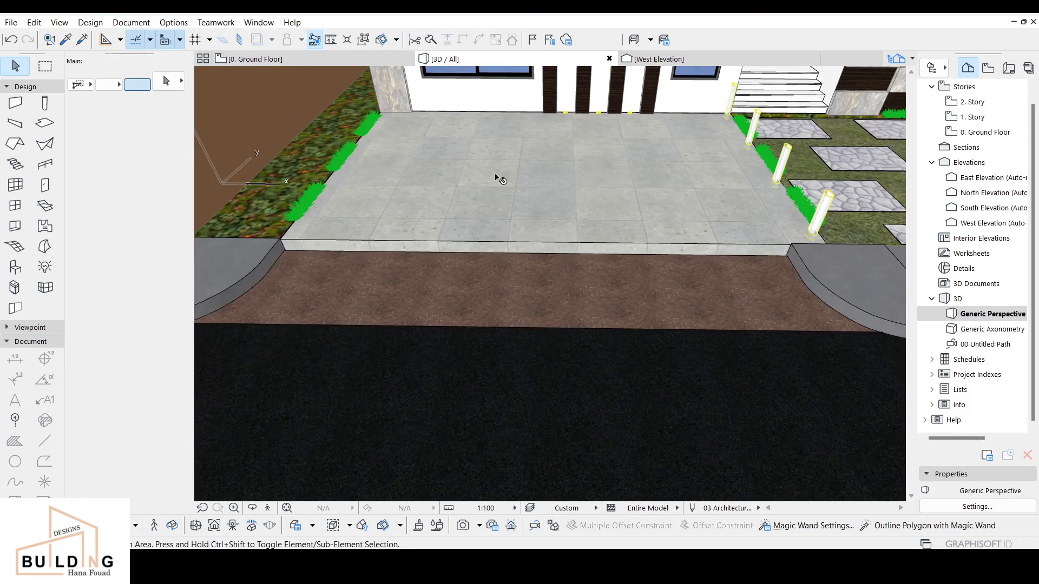
# - On the Ground Floor plan, draw a regular sloped mesh across the driveway entrance between the corner slabs, with Z3 at 100
pyautogui.click(330, 59)
pyautogui.scroll(-3, 457, 237)
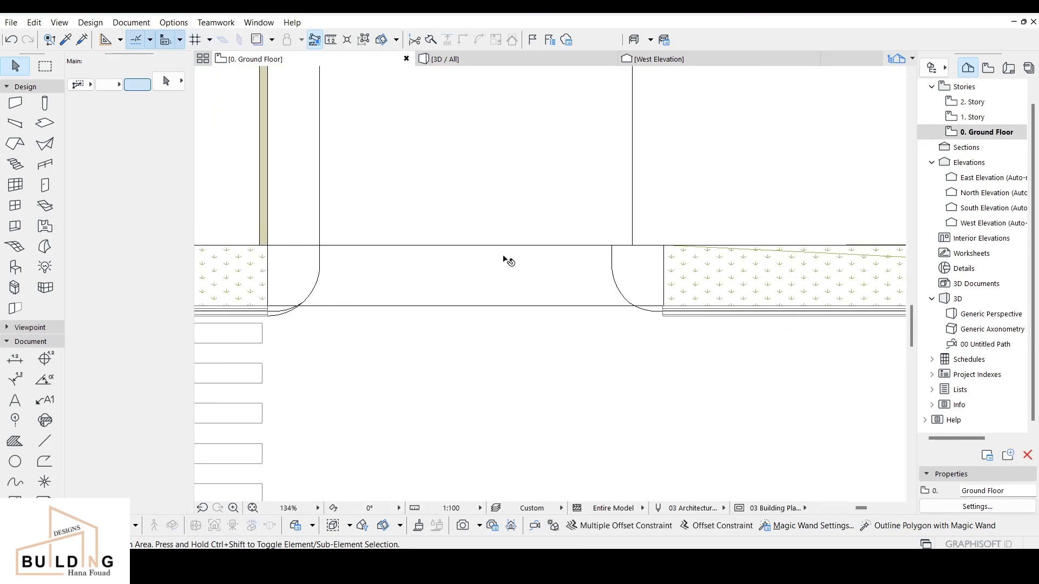
pyautogui.click(8, 342)
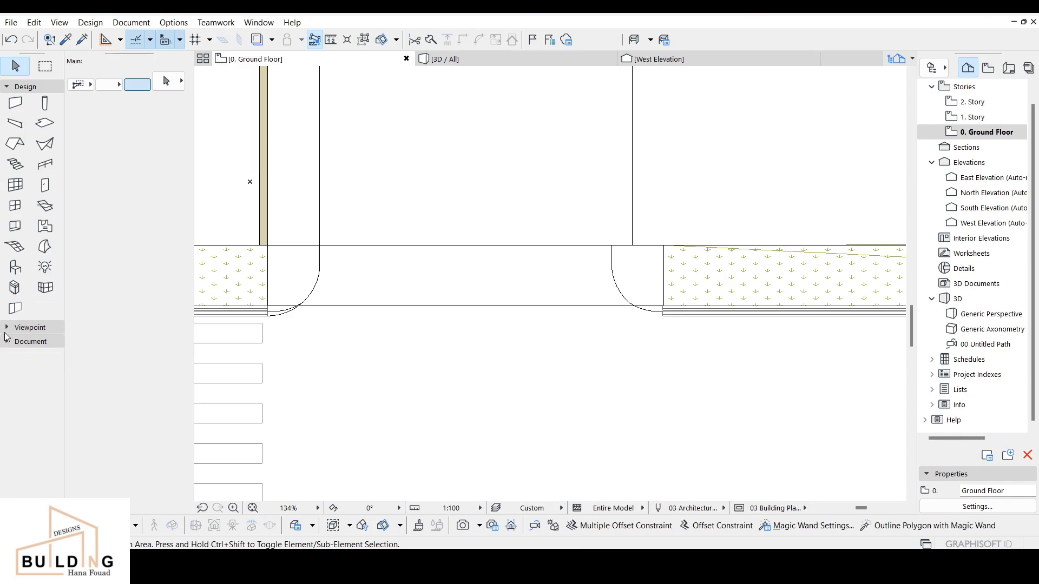
pyautogui.click(14, 247)
pyautogui.click(171, 170)
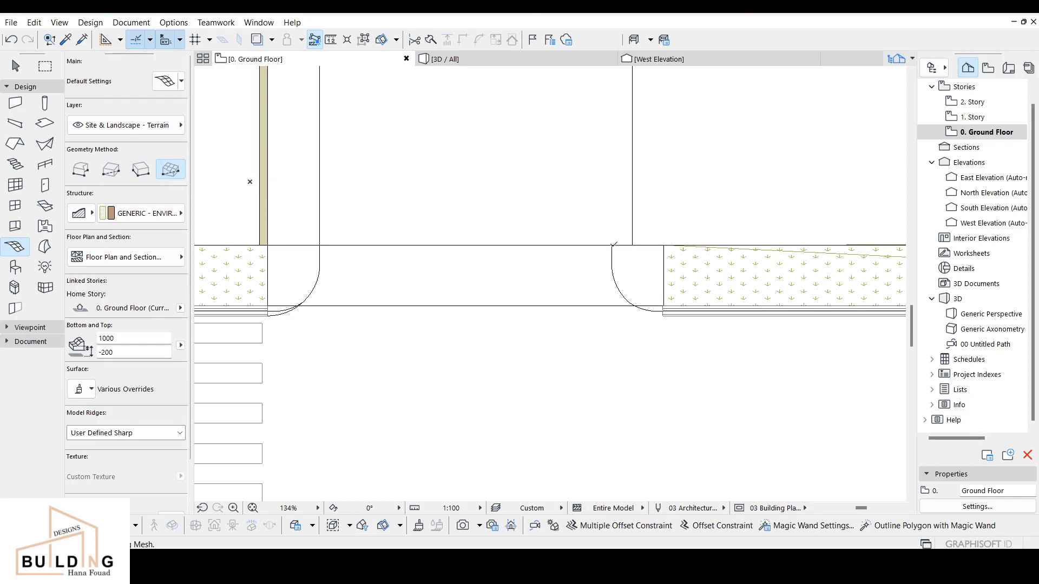
pyautogui.click(612, 244)
pyautogui.click(324, 265)
pyautogui.write('100')
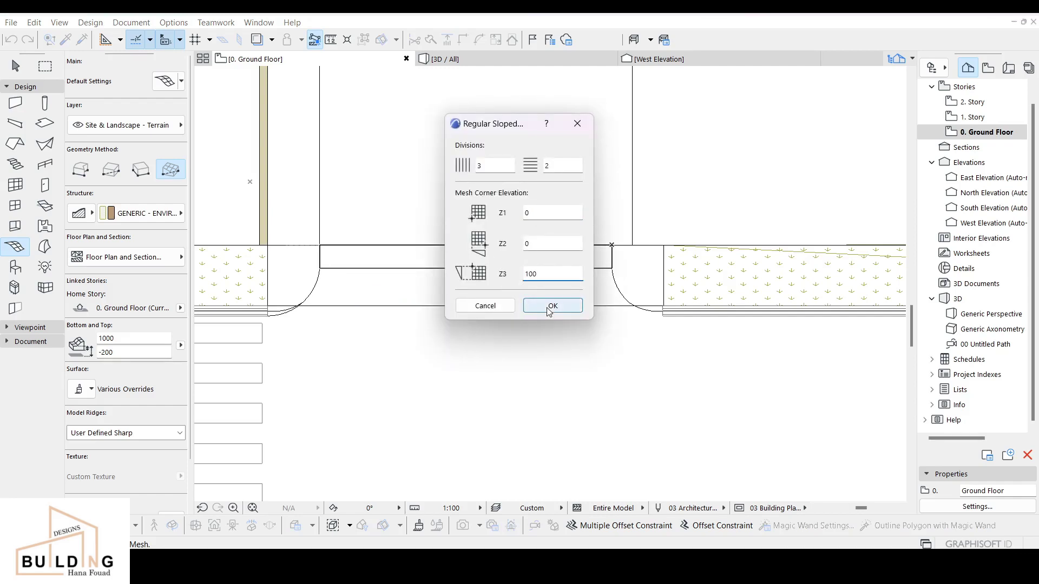
pyautogui.click(549, 310)
pyautogui.press('Escape')
# - In the 3D view, override the entrance ramp mesh's top surface with Concrete - 04
pyautogui.moveTo(505, 66)
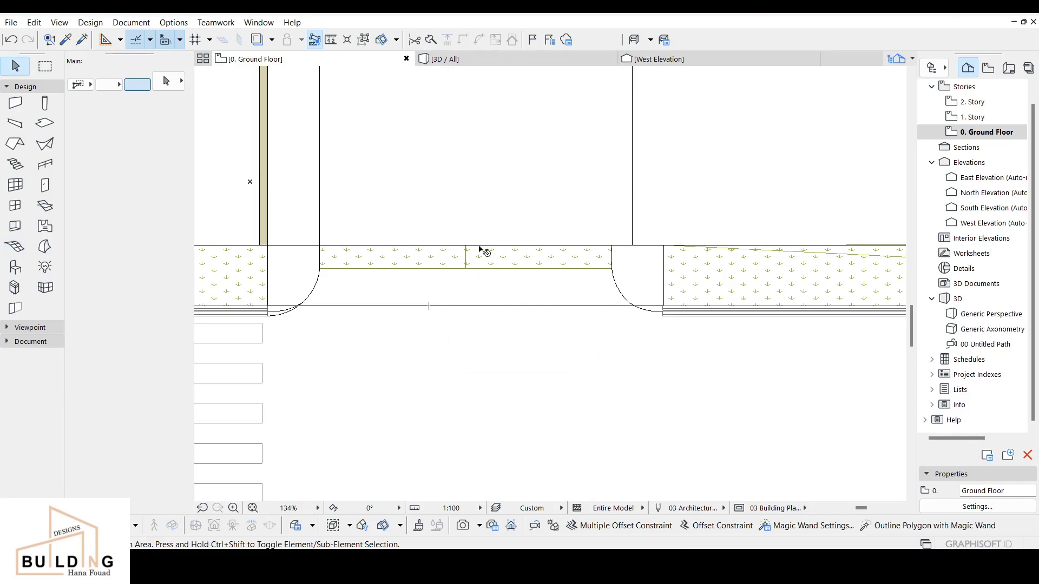
pyautogui.click(520, 59)
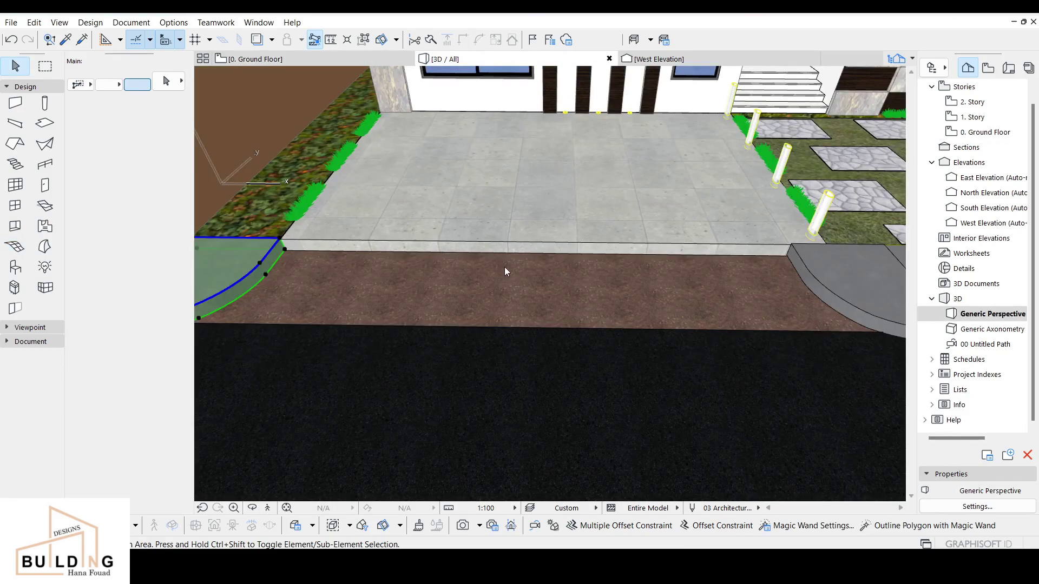
pyautogui.click(542, 270)
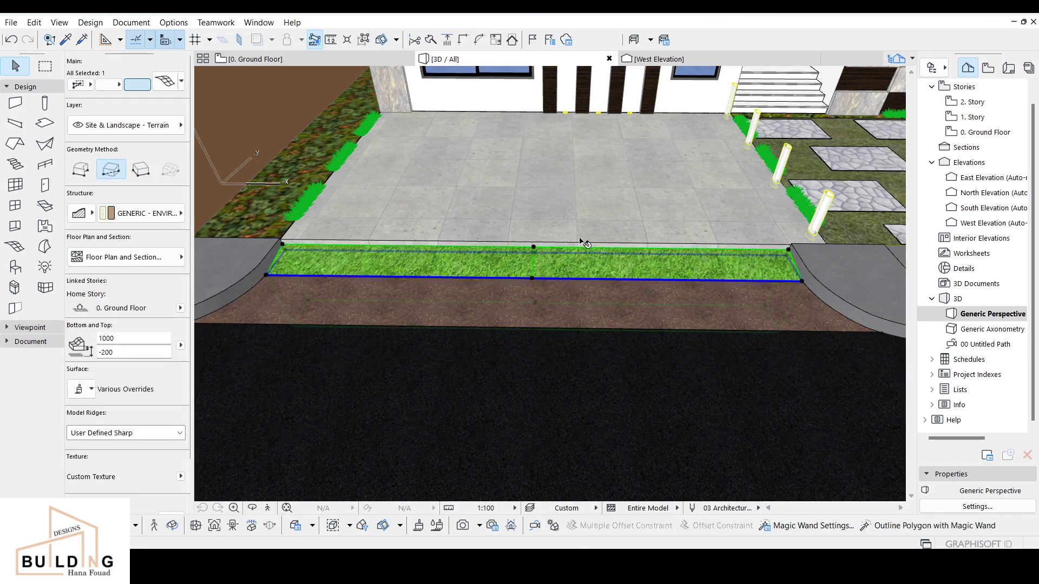
pyautogui.click(93, 392)
pyautogui.click(165, 423)
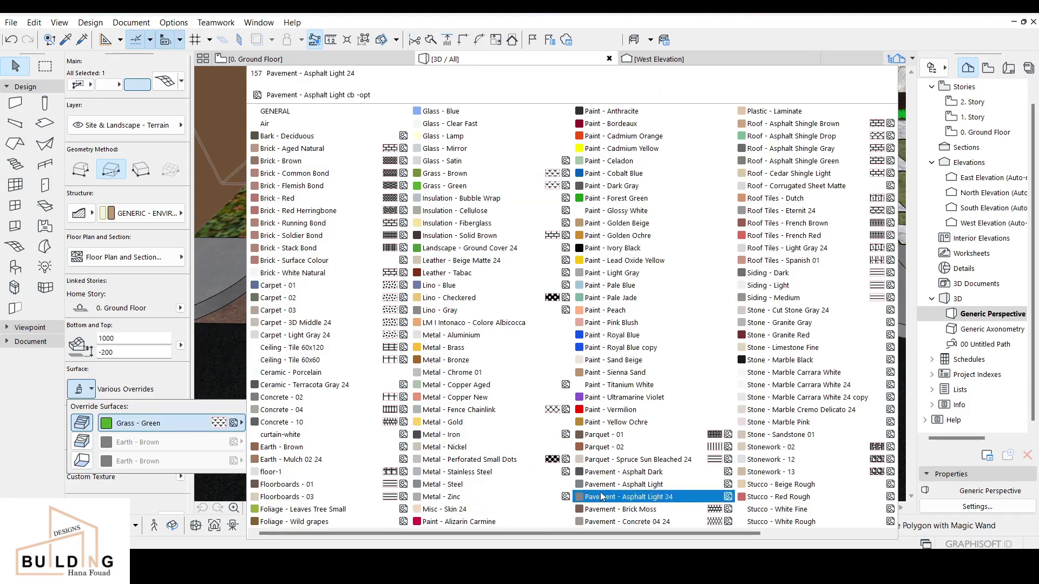
pyautogui.click(654, 485)
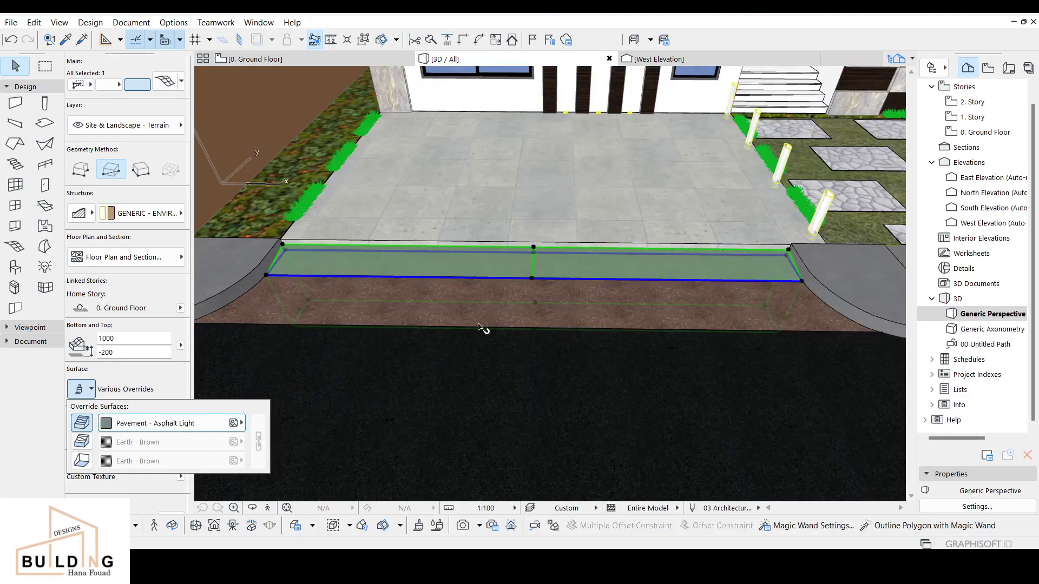
pyautogui.click(178, 423)
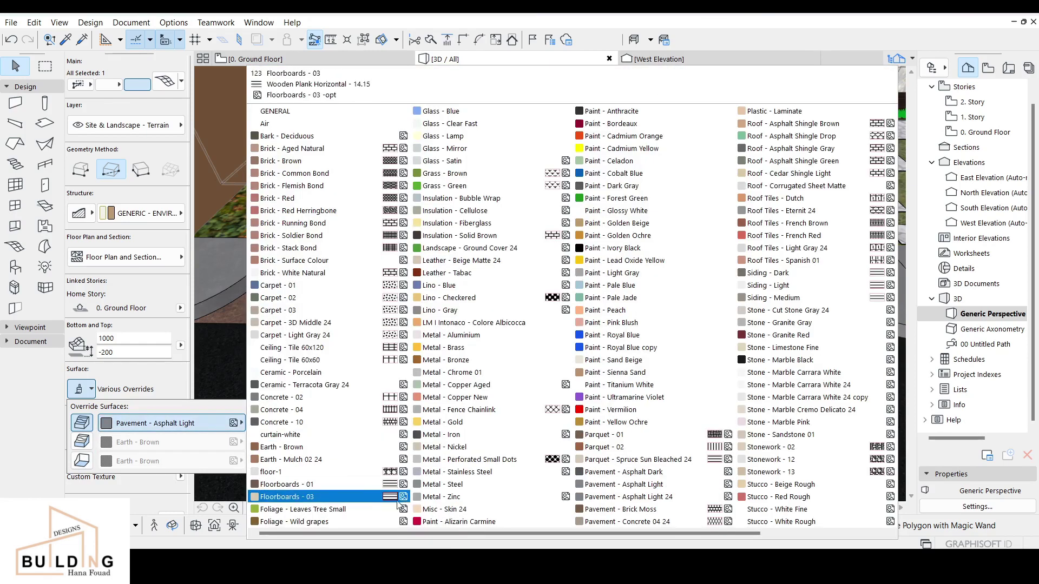
pyautogui.click(354, 413)
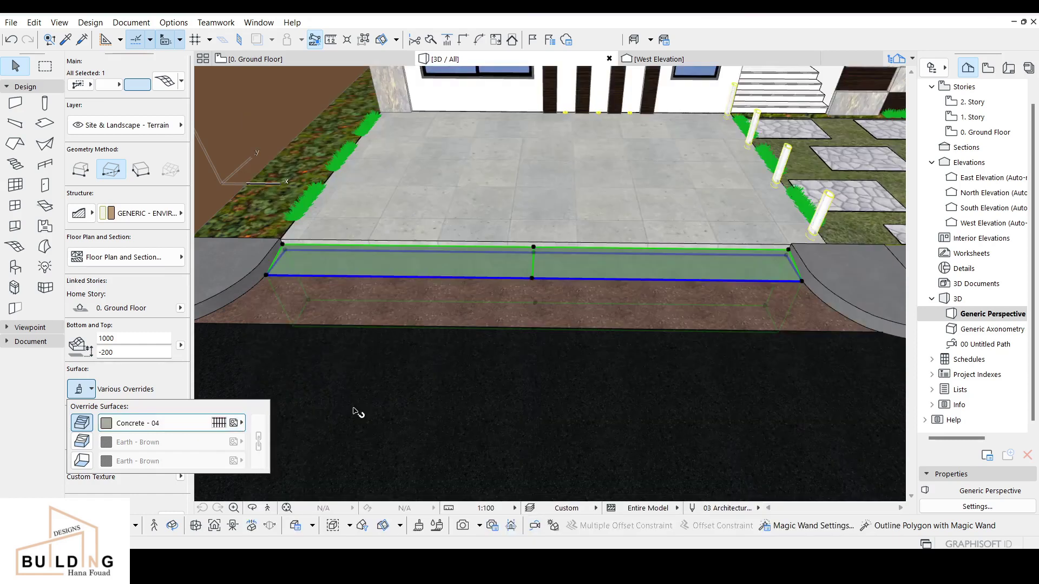
# - Check the driveway slab's surface and override the entrance ramp mesh's top surface with the same Concrete - 02
pyautogui.click(474, 217)
pyautogui.click(159, 478)
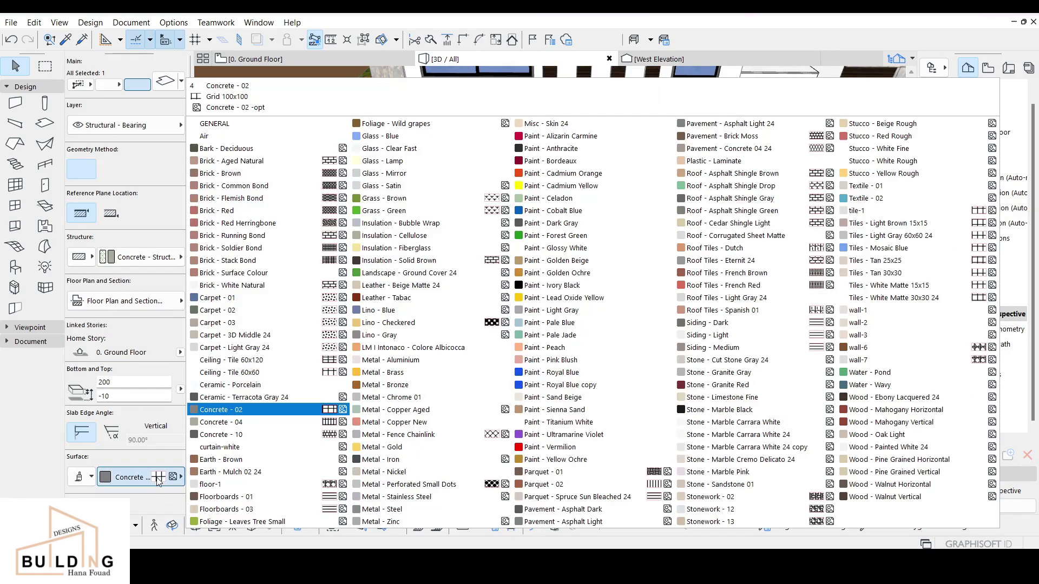
pyautogui.click(174, 460)
pyautogui.click(408, 275)
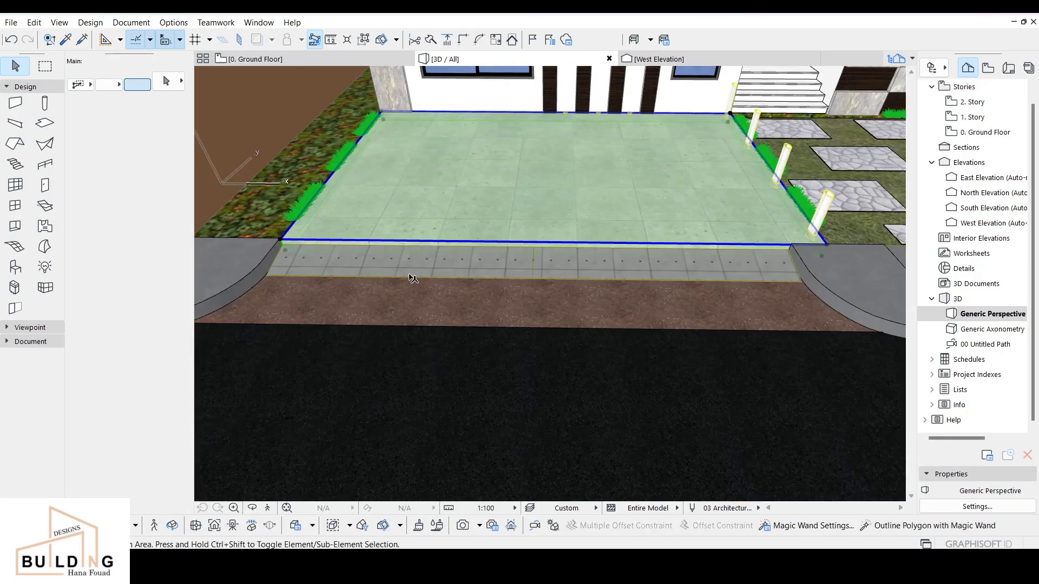
pyautogui.click(80, 389)
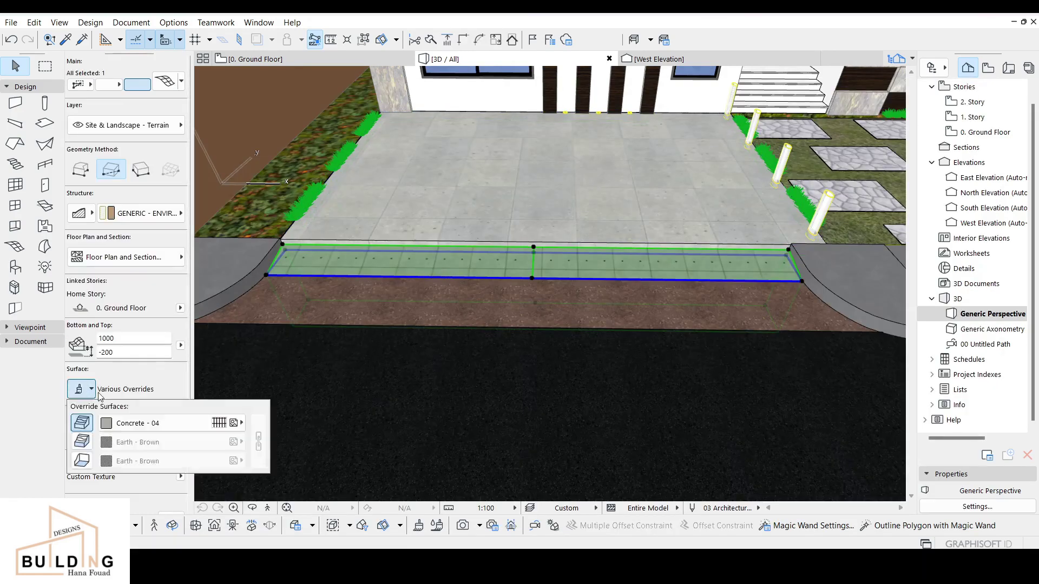
pyautogui.click(163, 423)
pyautogui.click(339, 399)
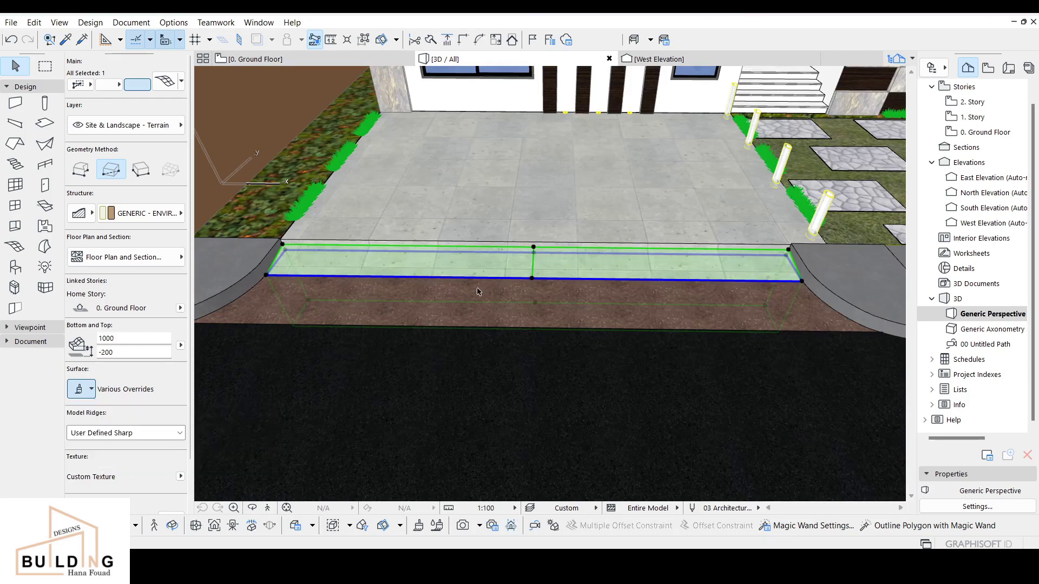
# - Raise the entrance ramp mesh by 100 so its rear edge aligns with the driveway slab
pyautogui.moveTo(521, 238); pyautogui.dragTo(494, 301, button='middle')
pyautogui.scroll(3, 254, 314)
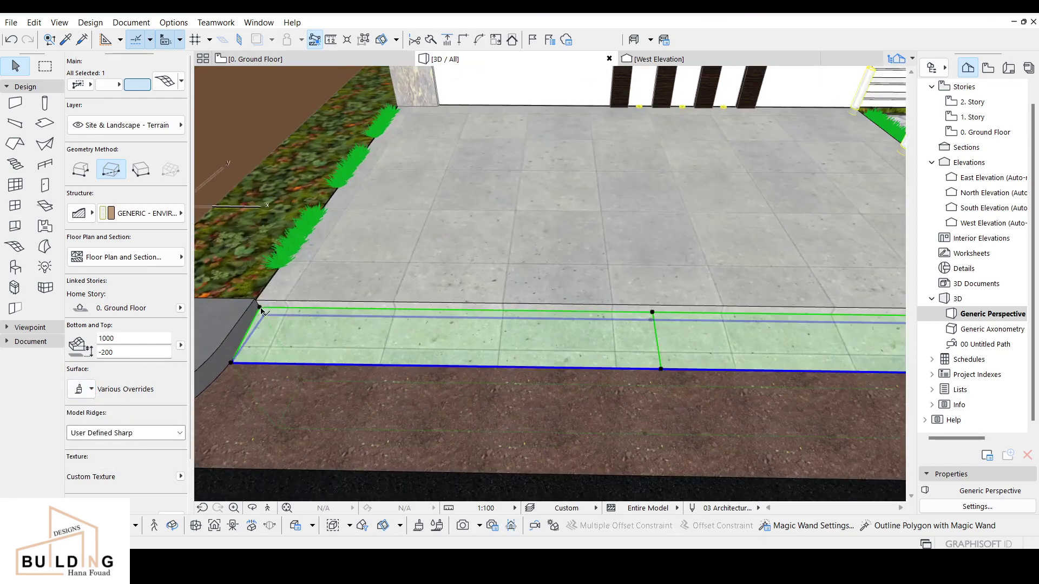
pyautogui.click(261, 309)
pyautogui.click(322, 345)
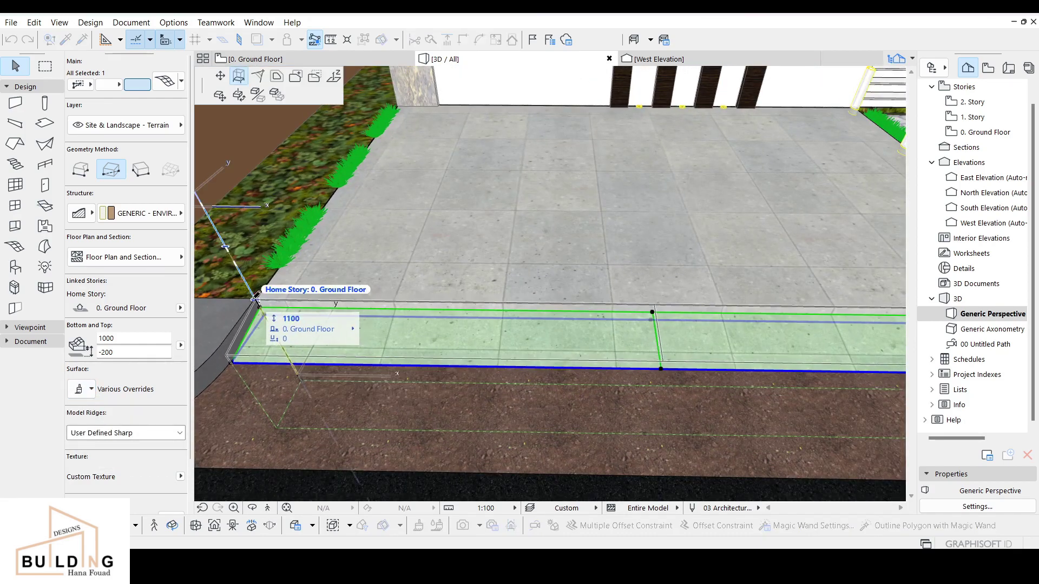
pyautogui.click(256, 300)
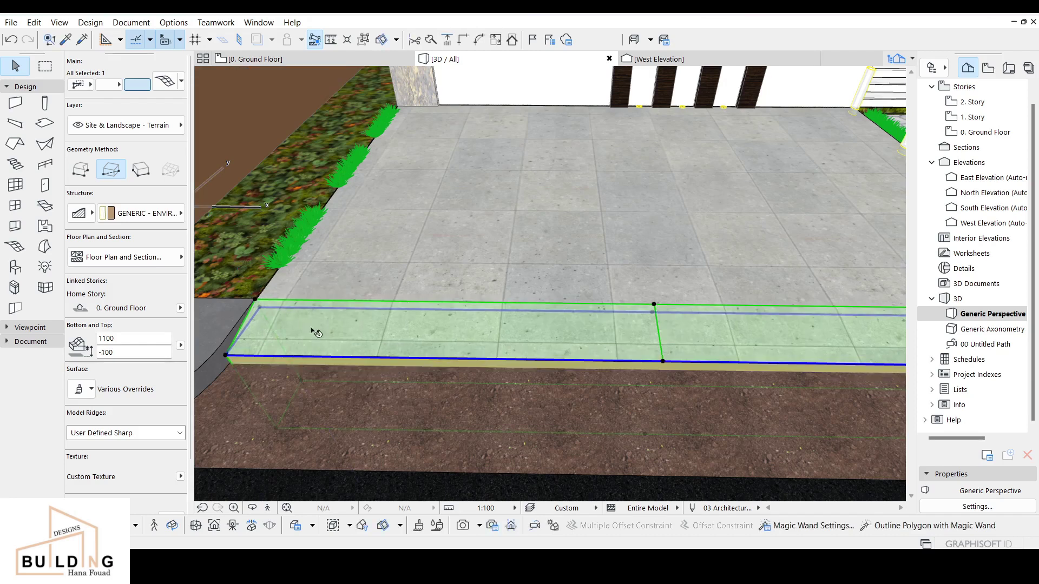
pyautogui.press('Escape')
pyautogui.scroll(-2, 316, 330)
pyautogui.moveTo(665, 294); pyautogui.dragTo(510, 290, button='middle')
pyautogui.scroll(-3, 510, 304)
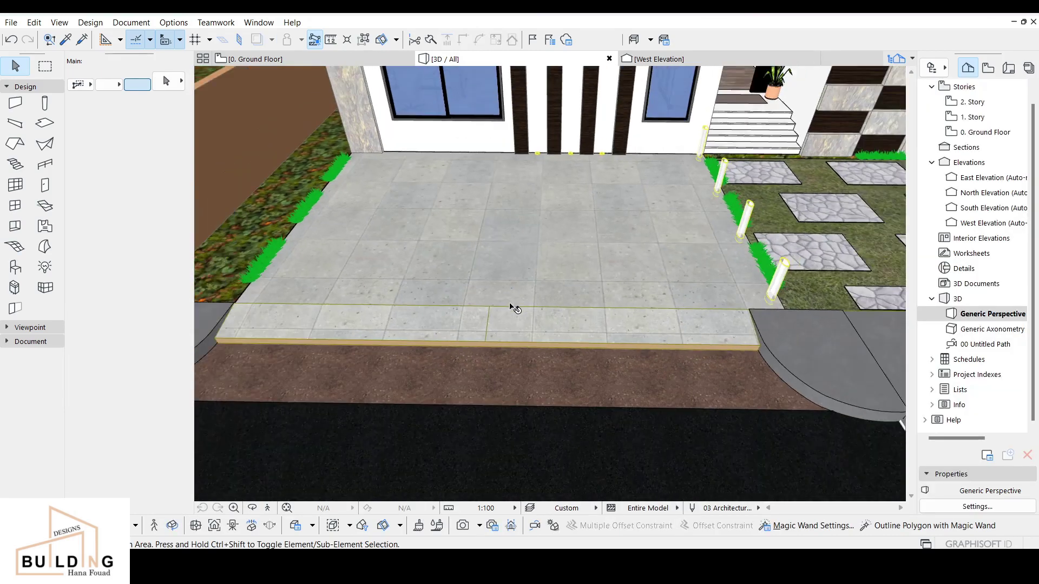
# - Drag a copy of the ramp mesh from its rear corner to its front corner, continuing the slope toward the street
pyautogui.click(556, 332)
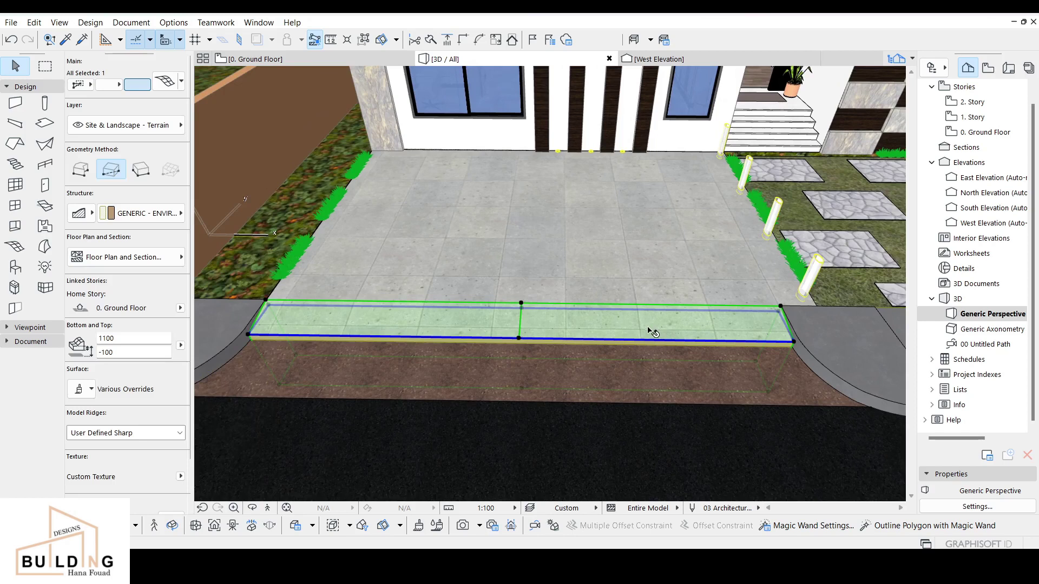
pyautogui.hotkey('ctrl', 'shift', 'd')
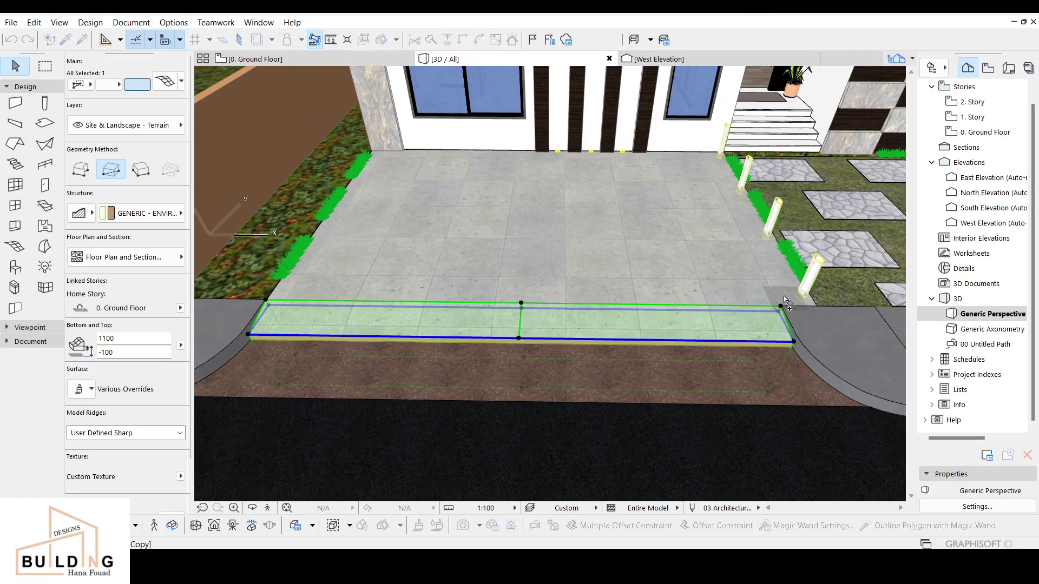
pyautogui.click(794, 343)
pyautogui.press('Escape')
pyautogui.moveTo(773, 394); pyautogui.dragTo(594, 351, button='middle')
pyautogui.scroll(-1, 676, 371)
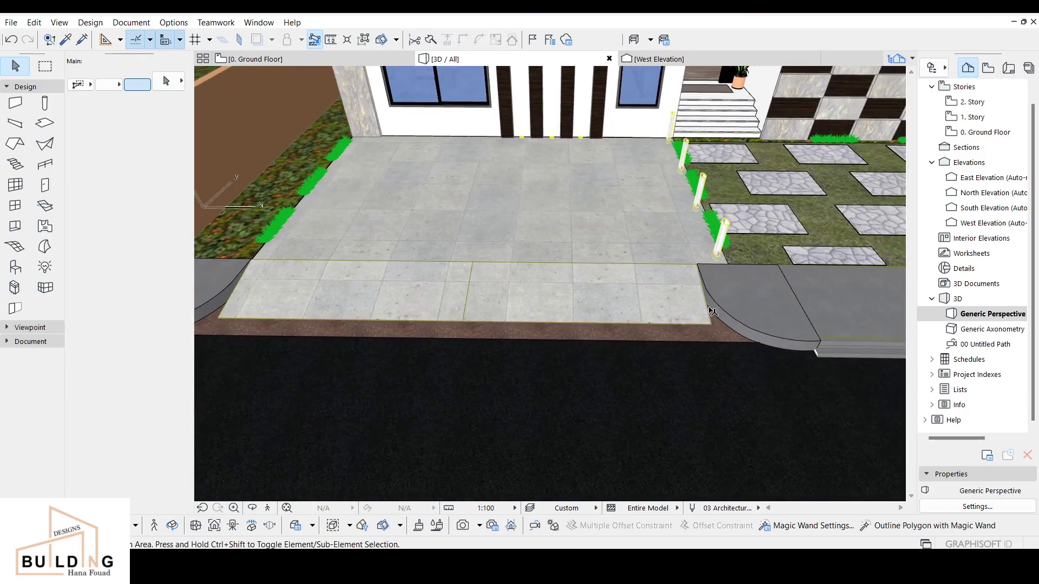
# - On the Ground Floor plan, stretch the wall-side corner slab's vertex to the extended ramp's front corner and adjust the vertex along its curve
pyautogui.click(745, 307)
pyautogui.keyDown('shift'); pyautogui.moveTo(745, 307); pyautogui.dragTo(464, 313, button='middle'); pyautogui.keyUp('shift')
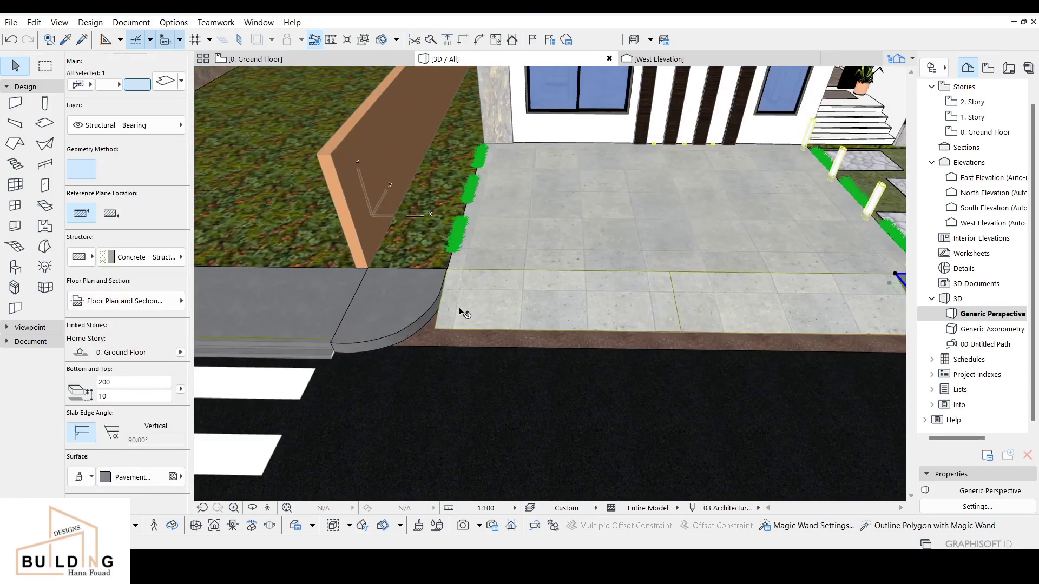
pyautogui.click(422, 313)
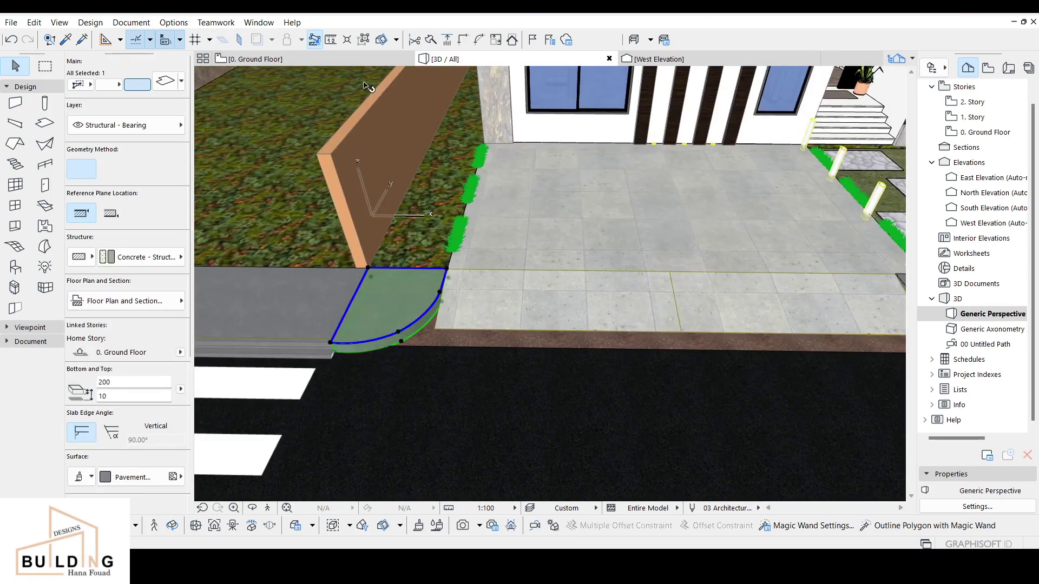
pyautogui.click(368, 59)
pyautogui.click(312, 288)
pyautogui.scroll(3, 318, 277)
pyautogui.click(321, 260)
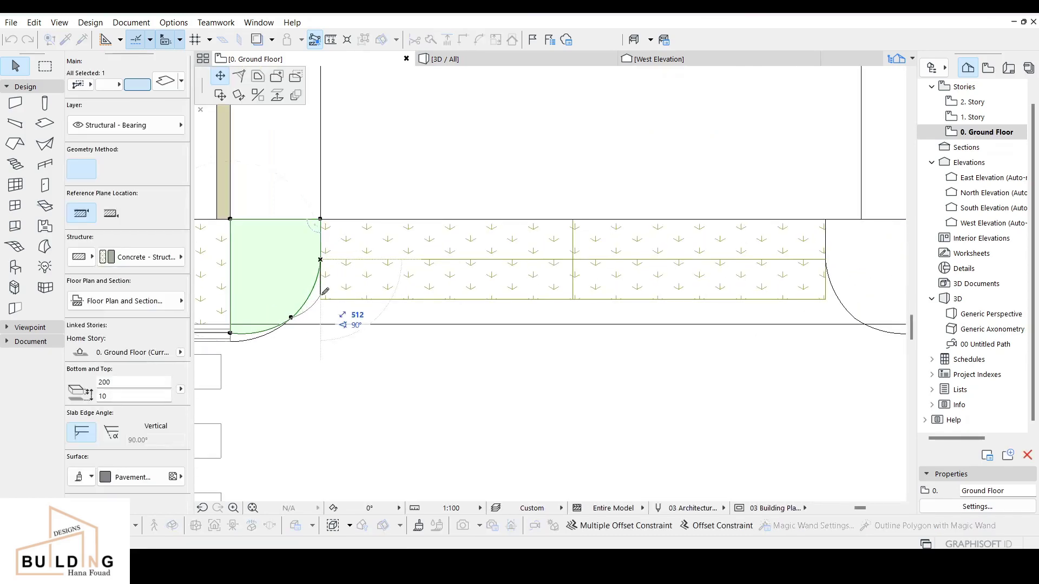
pyautogui.click(321, 299)
pyautogui.click(293, 318)
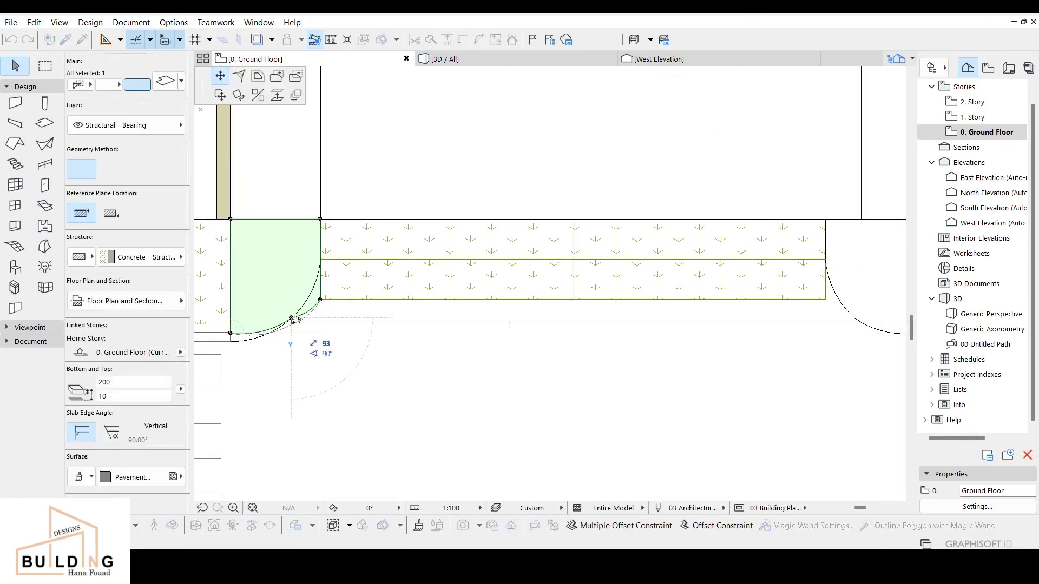
pyautogui.click(291, 322)
pyautogui.scroll(-2, 349, 310)
pyautogui.moveTo(564, 306); pyautogui.dragTo(421, 305, button='middle')
pyautogui.press('Escape')
# - Stretch the garden-side corner slab's curve vertex to the extended ramp's front corner and adjust the middle vertex of its curve
pyautogui.scroll(3, 522, 292)
pyautogui.click(468, 297)
pyautogui.click(451, 264)
pyautogui.click(451, 312)
pyautogui.click(485, 335)
pyautogui.click(483, 342)
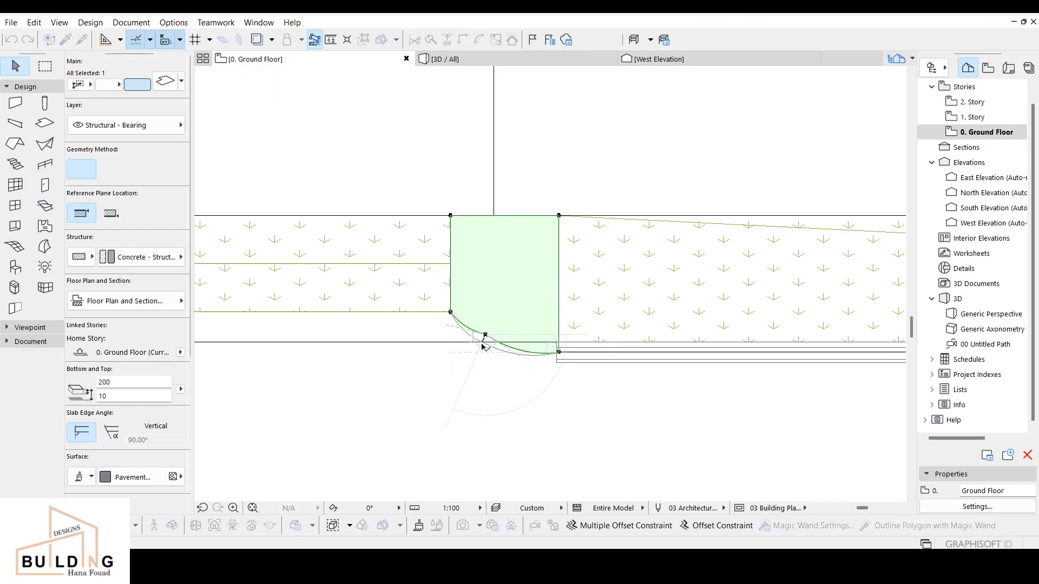
pyautogui.press('Escape')
# - Draw a slab strip across the entrance between the ramp's front edge and the road line, ending at both corner slab curves
pyautogui.scroll(-2, 442, 352)
pyautogui.moveTo(443, 353); pyautogui.dragTo(617, 362, button='middle')
pyautogui.scroll(-1, 615, 358)
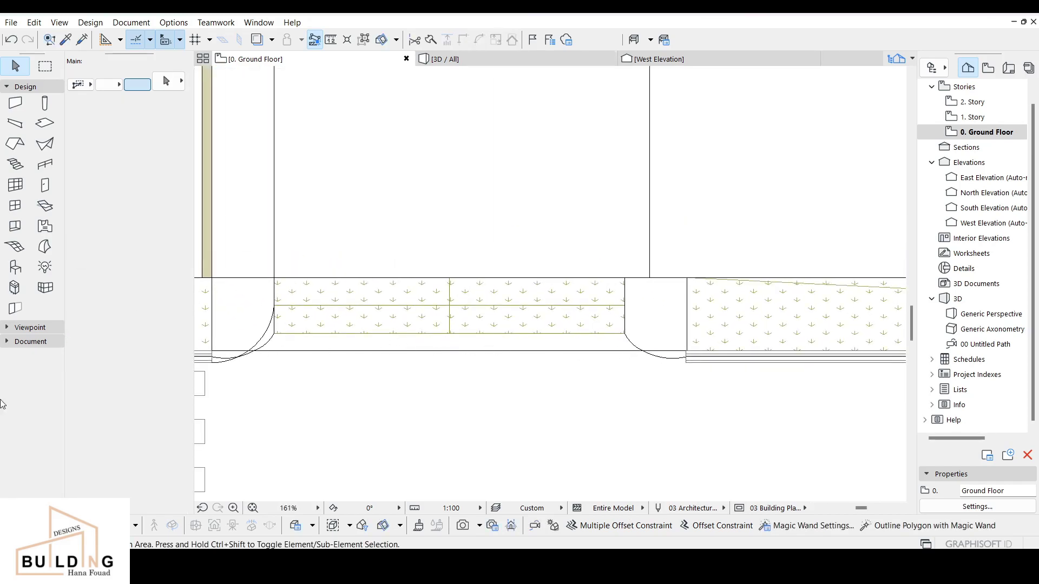
pyautogui.click(45, 124)
pyautogui.scroll(3, 293, 354)
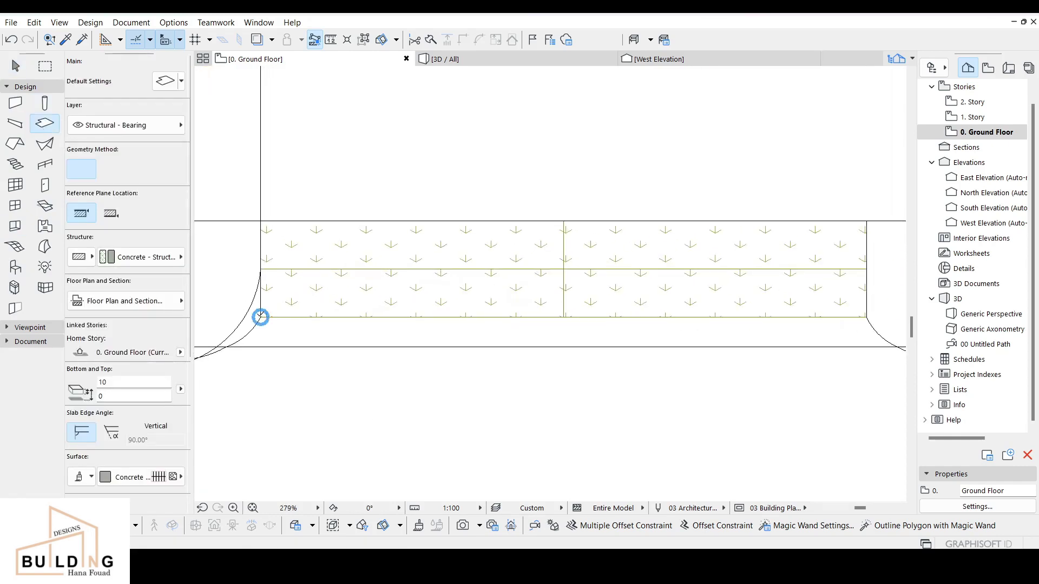
pyautogui.click(260, 317)
pyautogui.moveTo(544, 369); pyautogui.dragTo(418, 362, button='middle')
pyautogui.scroll(-1, 420, 362)
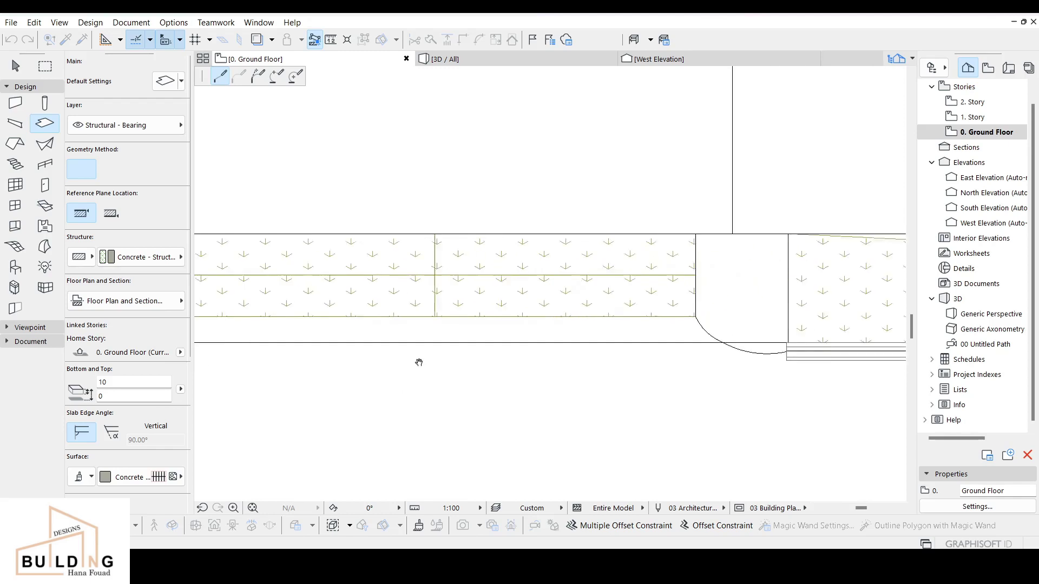
pyautogui.scroll(1, 663, 303)
pyautogui.click(694, 320)
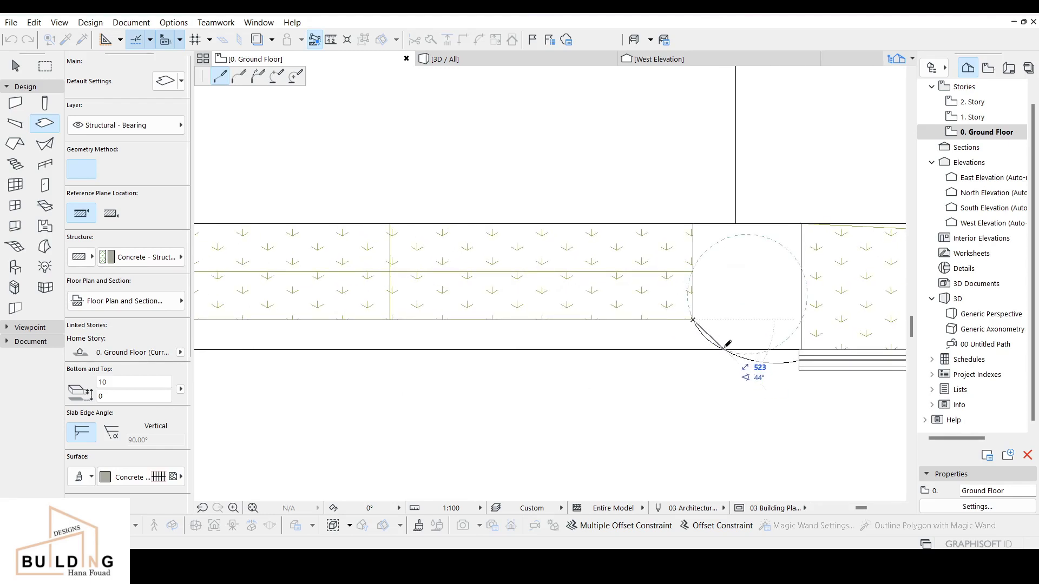
pyautogui.scroll(-2, 533, 353)
pyautogui.moveTo(533, 354); pyautogui.dragTo(857, 342, button='middle')
pyautogui.scroll(3, 496, 330)
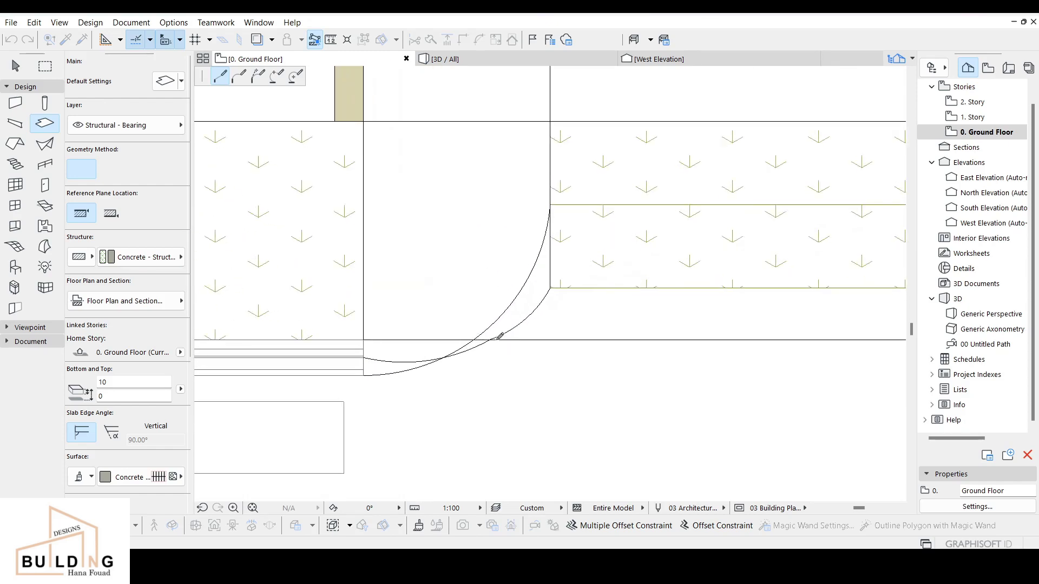
pyautogui.click(550, 287)
pyautogui.press('Escape')
# - Curve both angled end edges of the strip slab to follow the arcs of the adjoining corner slabs
pyautogui.click(529, 309)
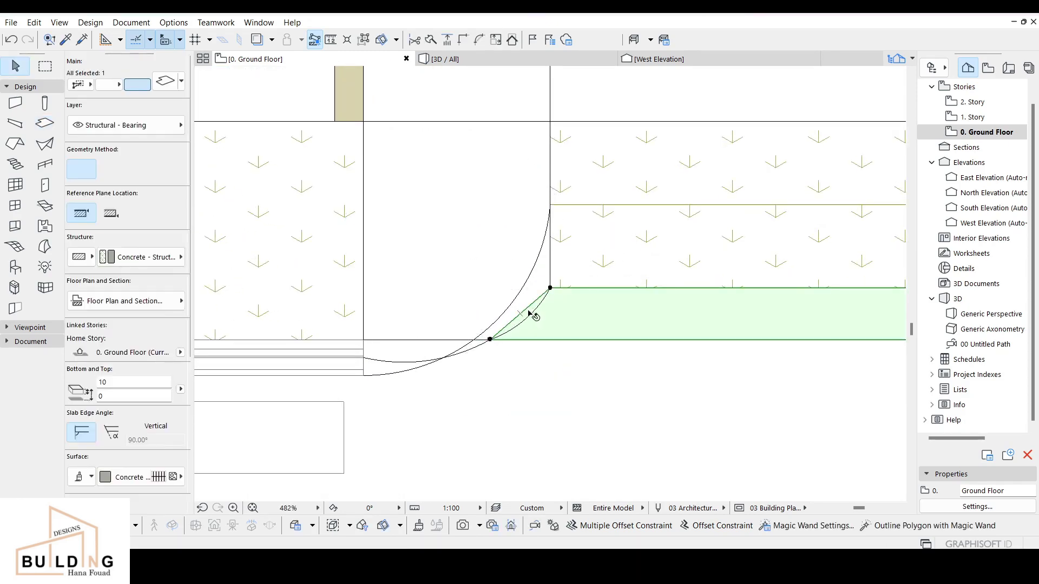
pyautogui.click(518, 315)
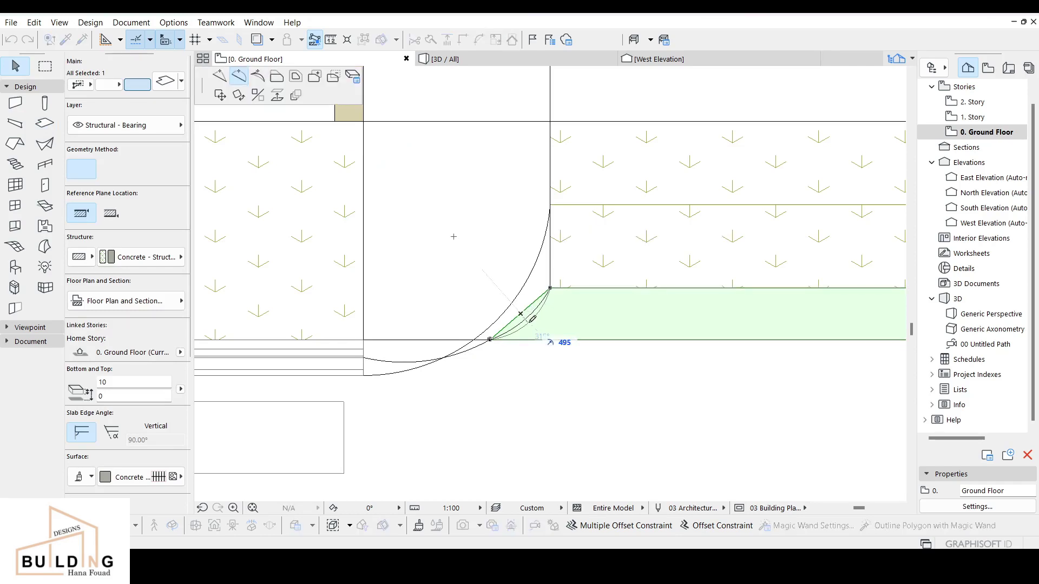
pyautogui.click(525, 320)
pyautogui.scroll(-2, 533, 320)
pyautogui.moveTo(554, 327); pyautogui.dragTo(146, 328, button='middle')
pyautogui.scroll(2, 709, 317)
pyautogui.scroll(3, 795, 314)
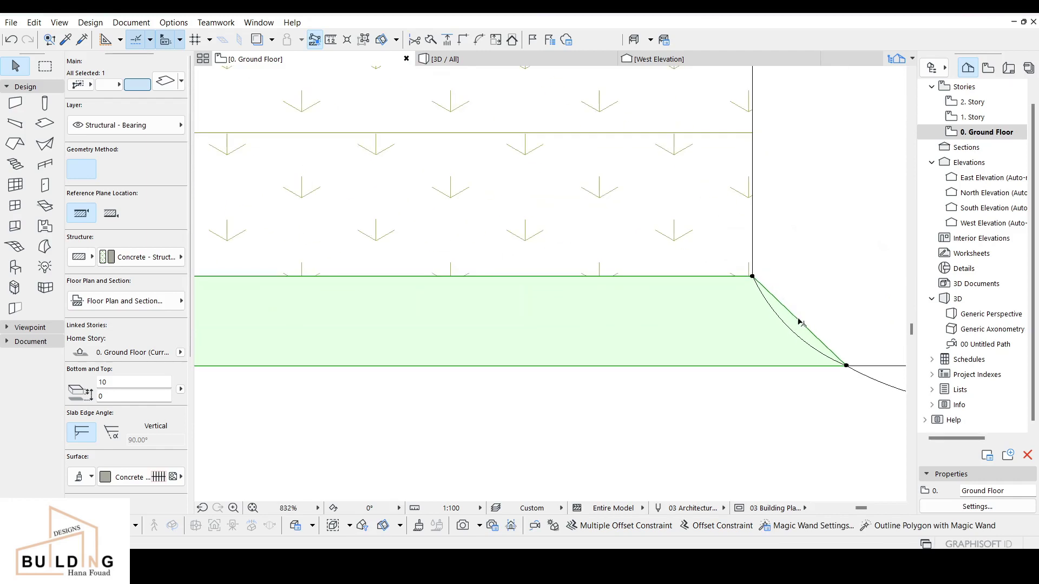
pyautogui.click(798, 320)
pyautogui.click(790, 330)
# - Set the strip slab's surface to Concrete - 02
pyautogui.click(140, 478)
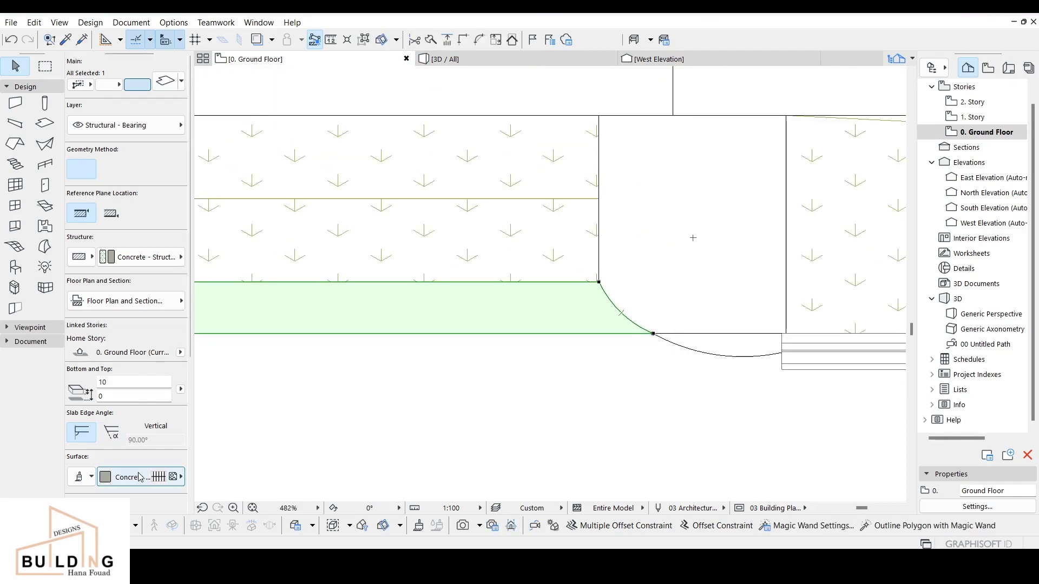
pyautogui.click(269, 413)
pyautogui.click(267, 422)
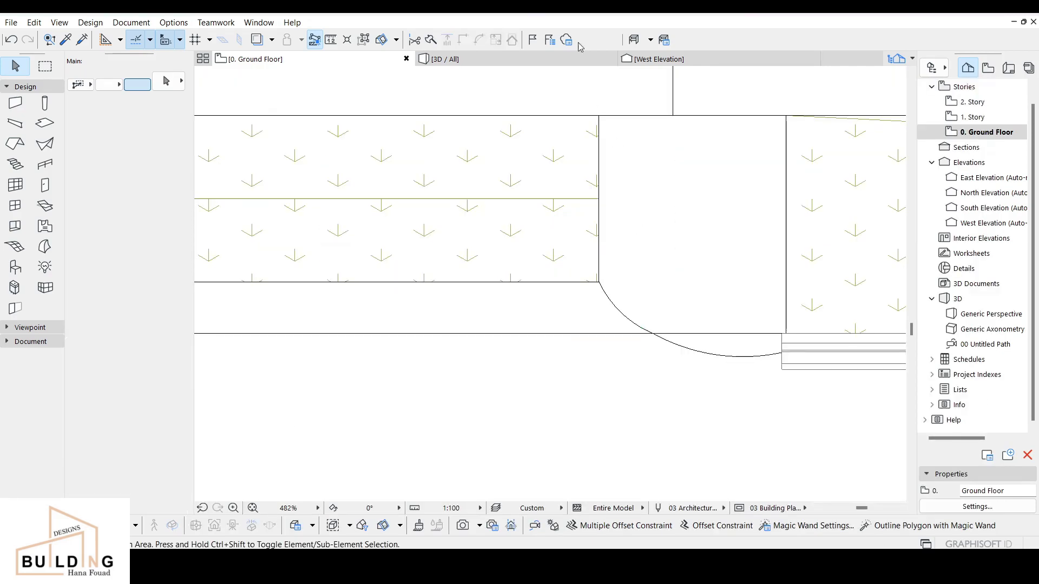
# - In the 3D view, move the strip slab down about 180 to the base of the corner slab's curb
pyautogui.click(543, 58)
pyautogui.moveTo(637, 326); pyautogui.dragTo(585, 321, button='middle')
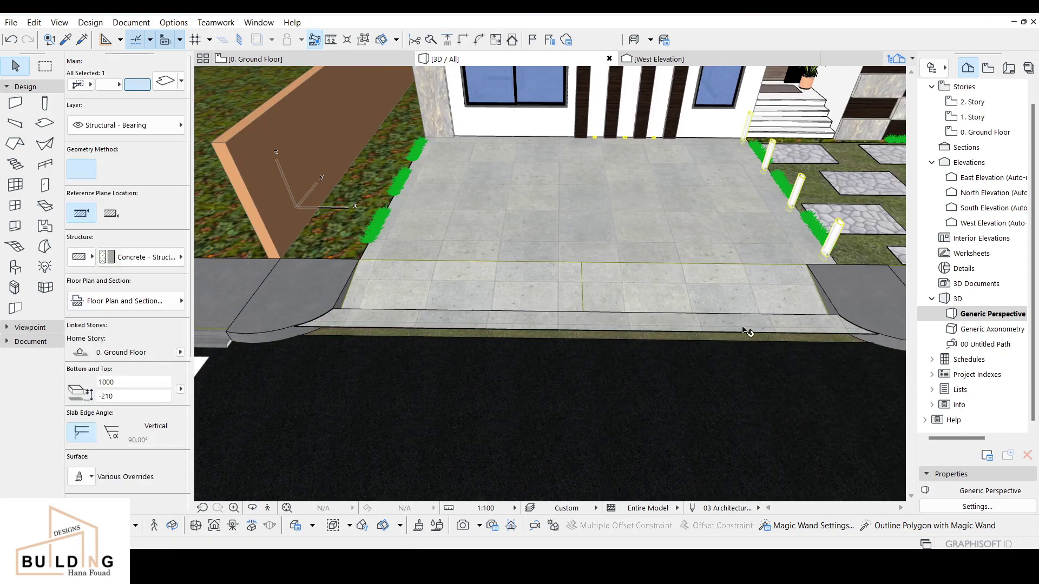
pyautogui.click(664, 323)
pyautogui.moveTo(664, 323); pyautogui.dragTo(603, 326, button='middle')
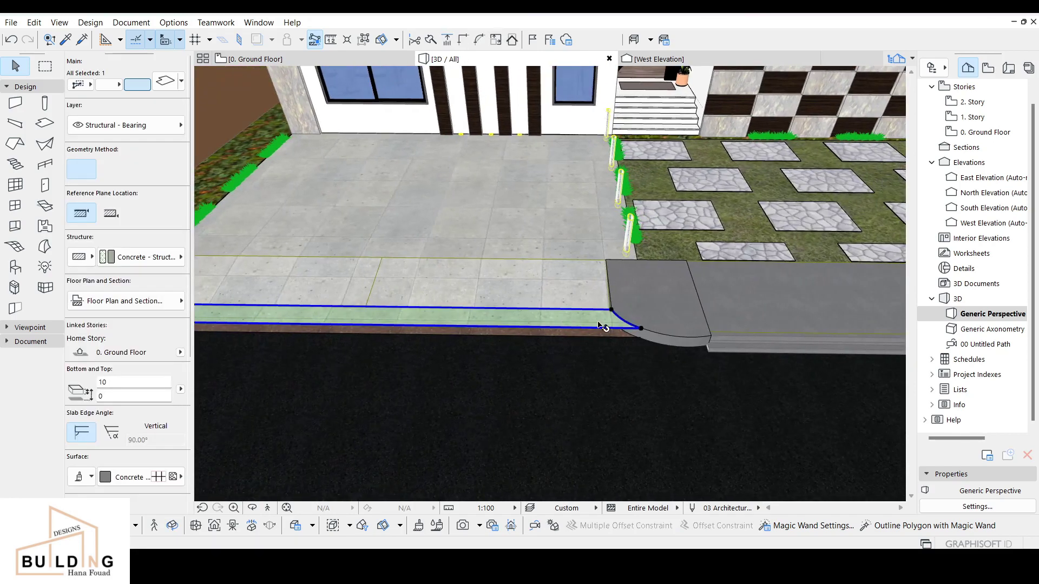
pyautogui.click(641, 329)
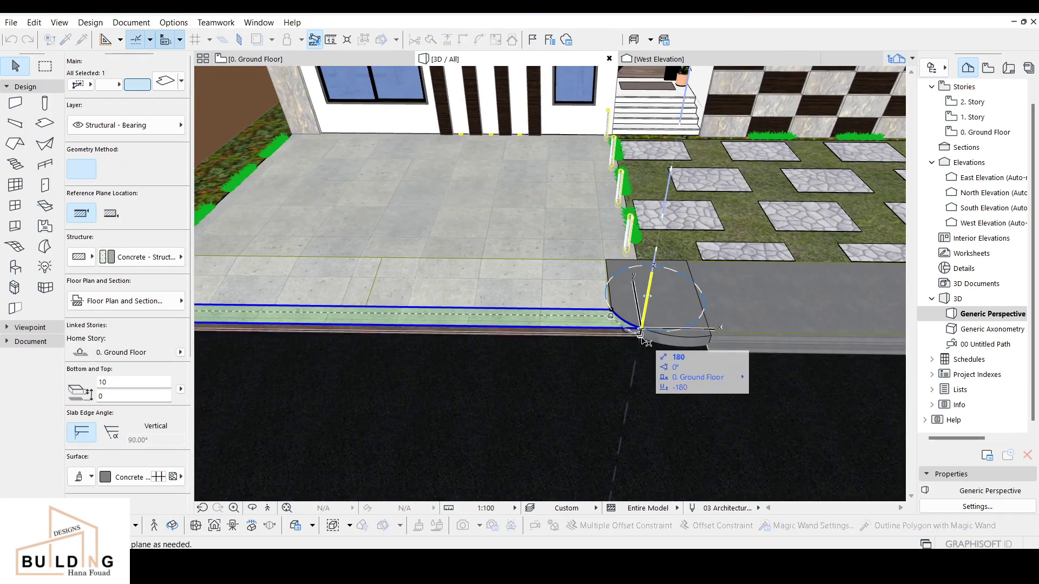
pyautogui.click(639, 338)
pyautogui.press('Escape')
# - Examine the rebuilt driveway entrance, its ramp and both curved sidewalk corners from several angles and distances
pyautogui.scroll(-1, 496, 317)
pyautogui.moveTo(436, 290); pyautogui.dragTo(577, 280, button='middle')
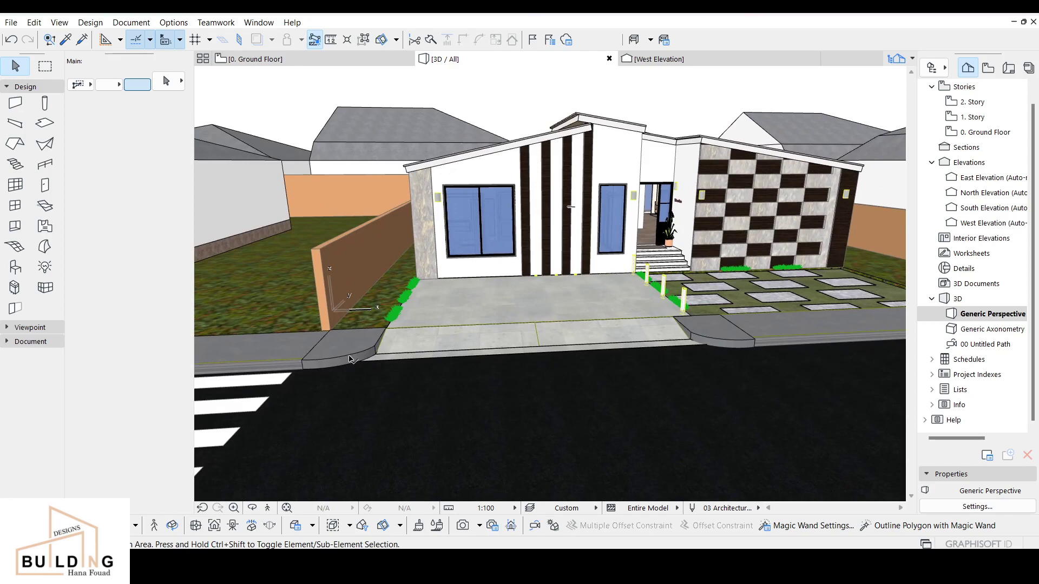
pyautogui.click(534, 349)
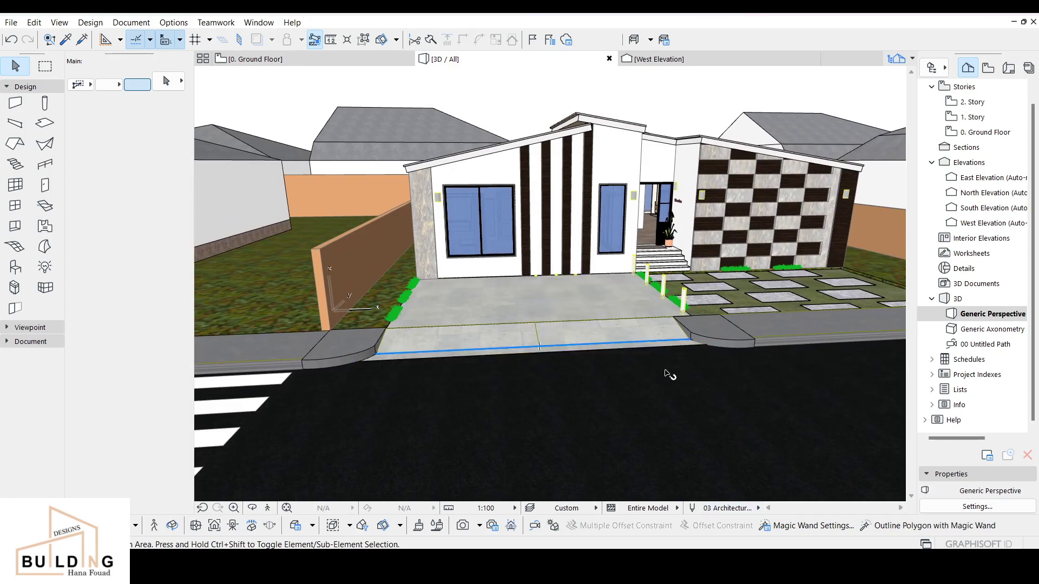
pyautogui.moveTo(767, 330); pyautogui.dragTo(644, 336, button='middle')
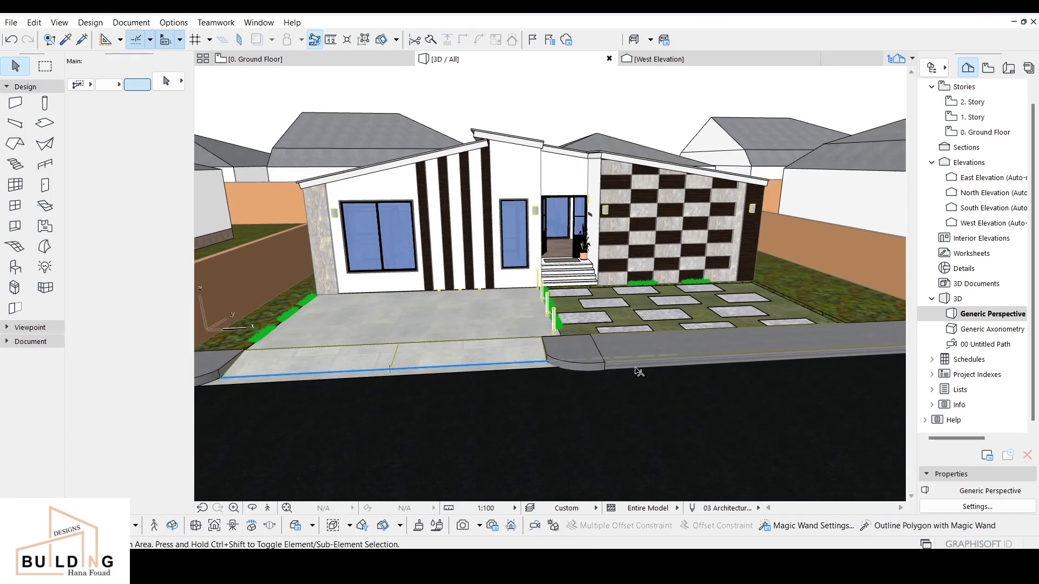
pyautogui.moveTo(498, 393); pyautogui.dragTo(696, 327, button='middle')
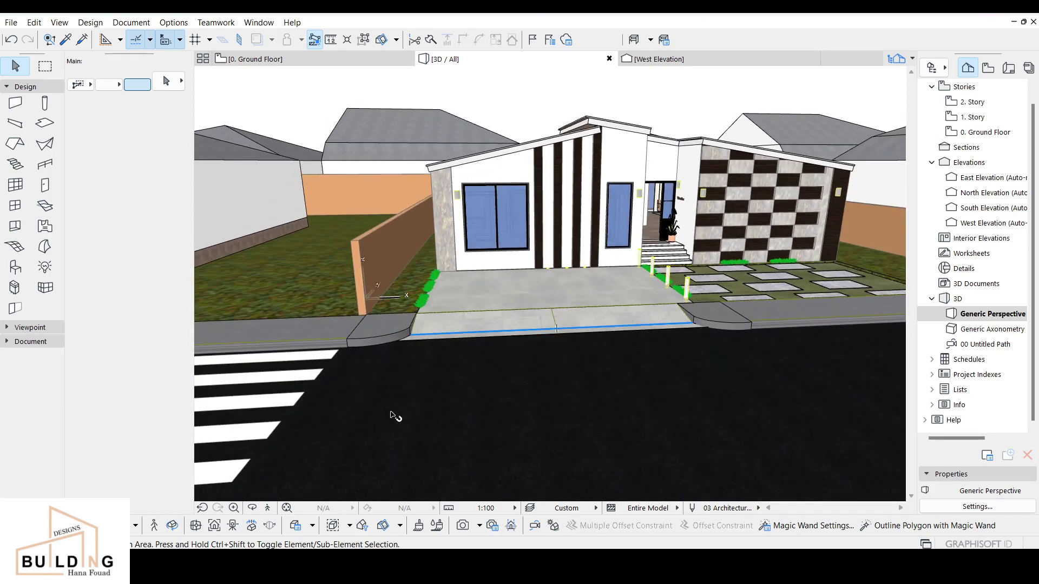
pyautogui.moveTo(266, 338); pyautogui.dragTo(392, 350, button='middle')
pyautogui.scroll(3, 527, 341)
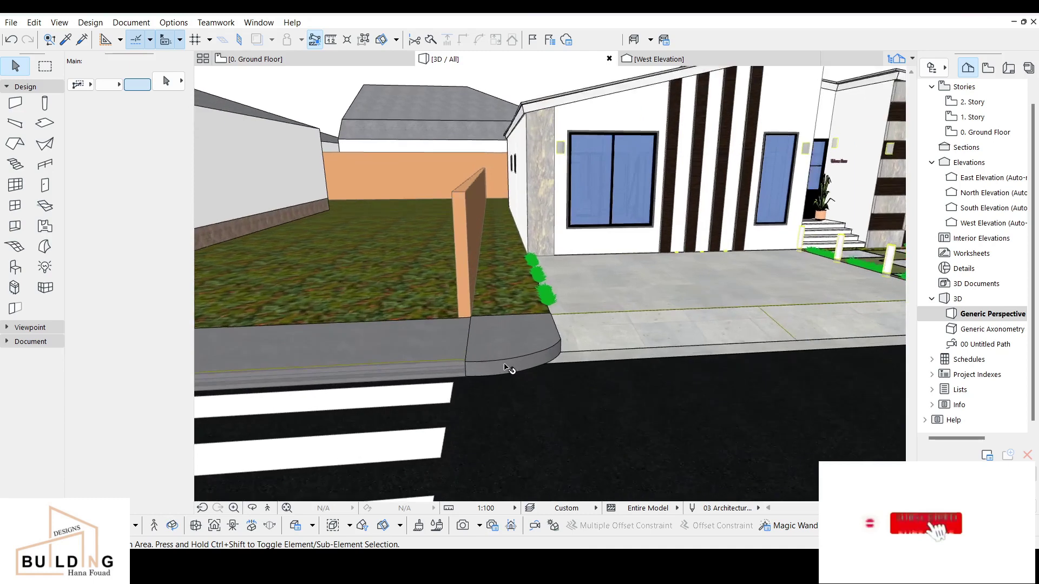
pyautogui.scroll(-1, 510, 371)
pyautogui.moveTo(785, 363); pyautogui.dragTo(559, 357, button='middle')
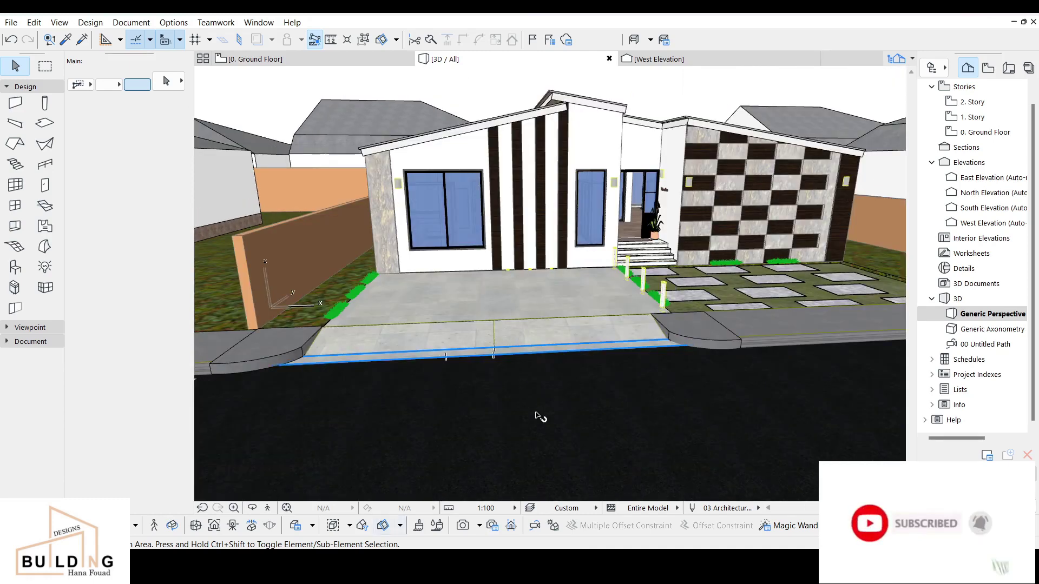